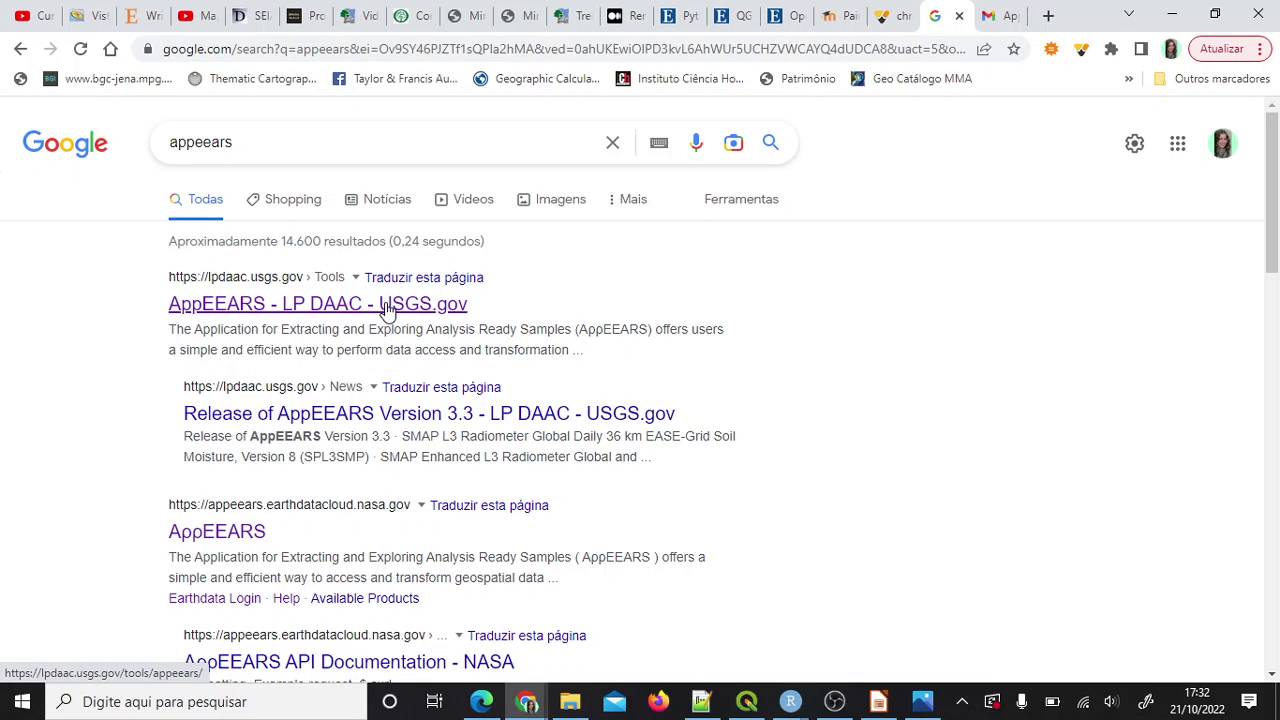
Open the AppEEARS page from the LP DAAC search result, launch the tool and read through its welcome page.
{"action": "left_click", "coordinate": [386, 304]}
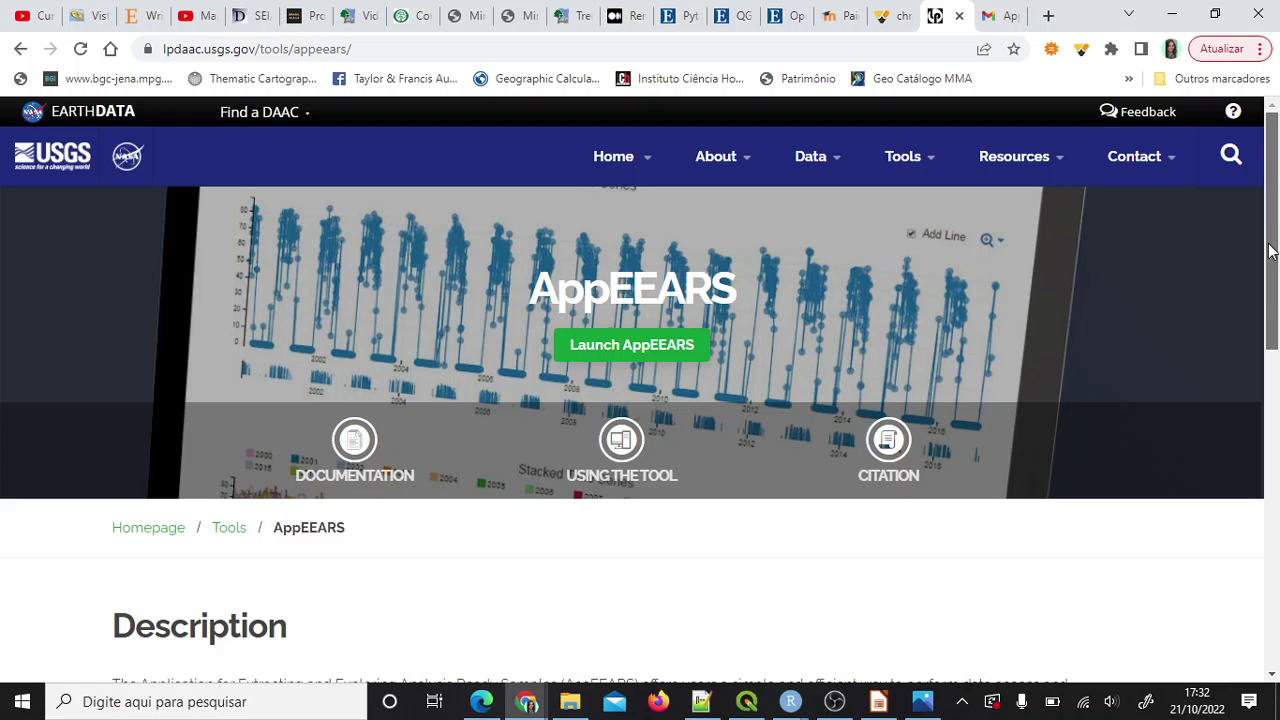
{"action": "left_click_drag", "start_coordinate": [1270, 250], "coordinate": [1269, 215]}
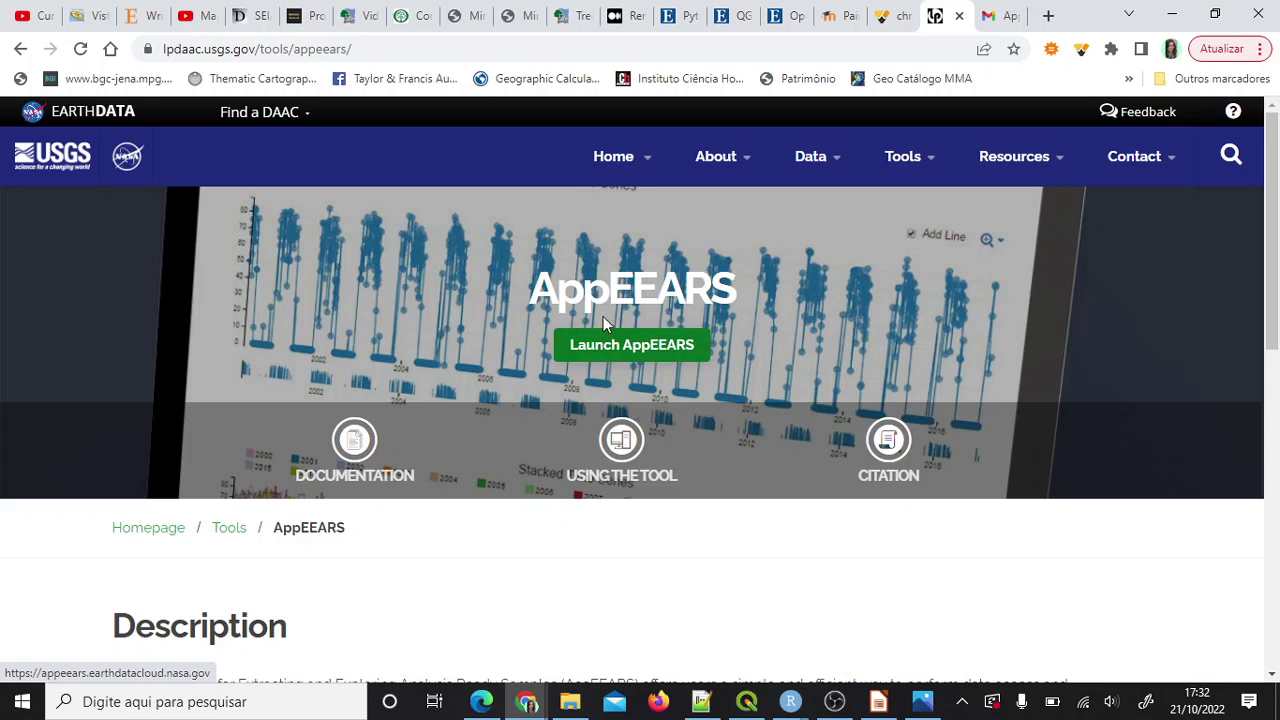
{"action": "left_click", "coordinate": [617, 349]}
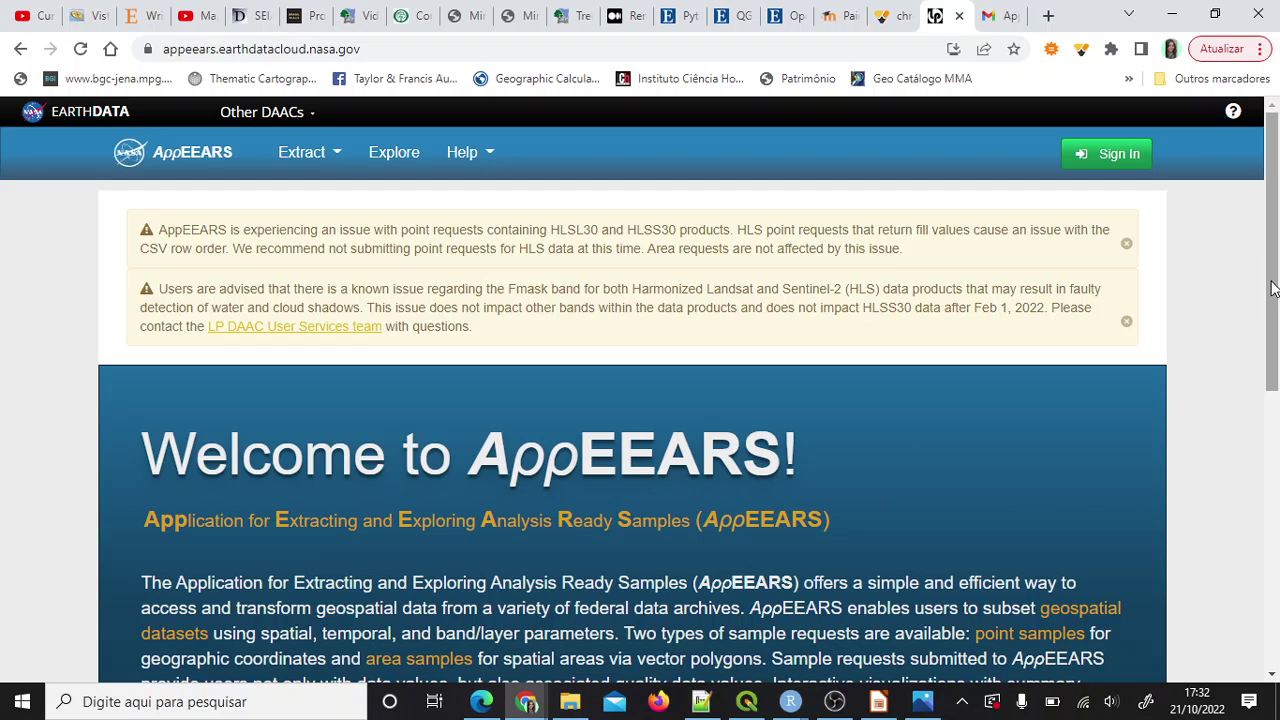
{"action": "left_click_drag", "start_coordinate": [1275, 290], "coordinate": [1277, 418]}
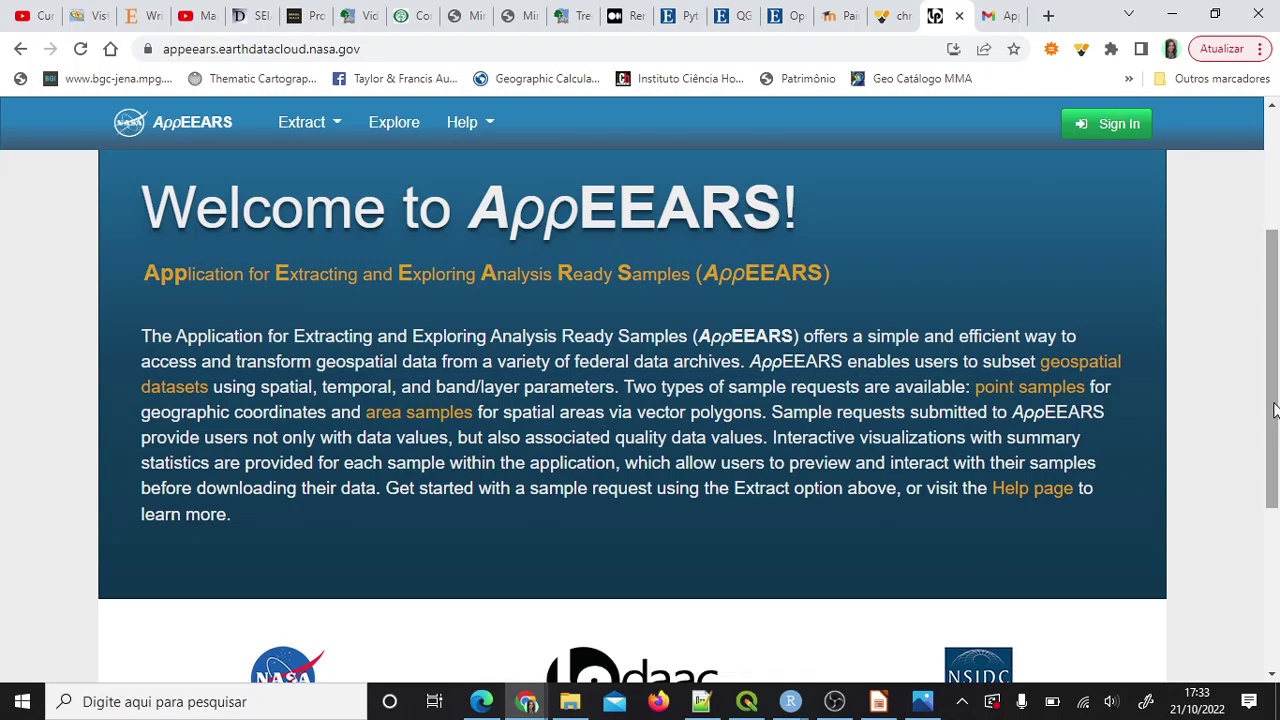
{"action": "left_click_drag", "start_coordinate": [1274, 405], "coordinate": [1249, 269]}
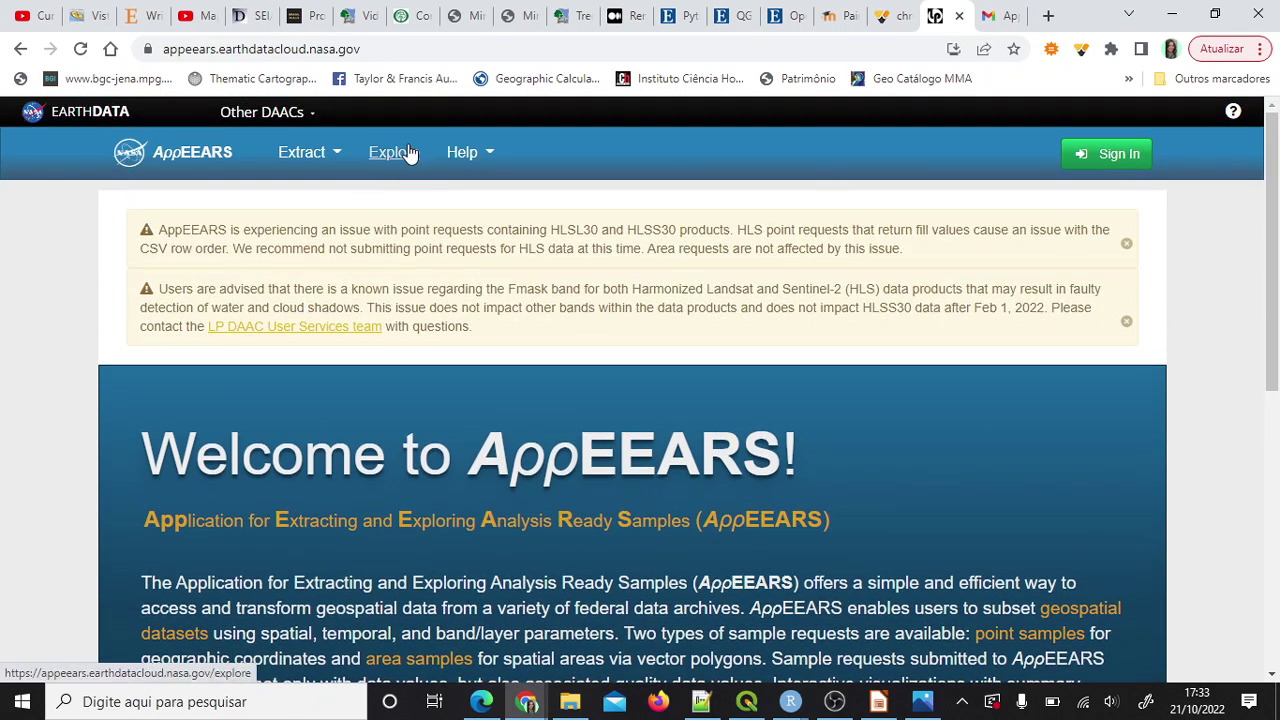
Start a new area sample extraction request.
{"action": "left_click", "coordinate": [290, 155]}
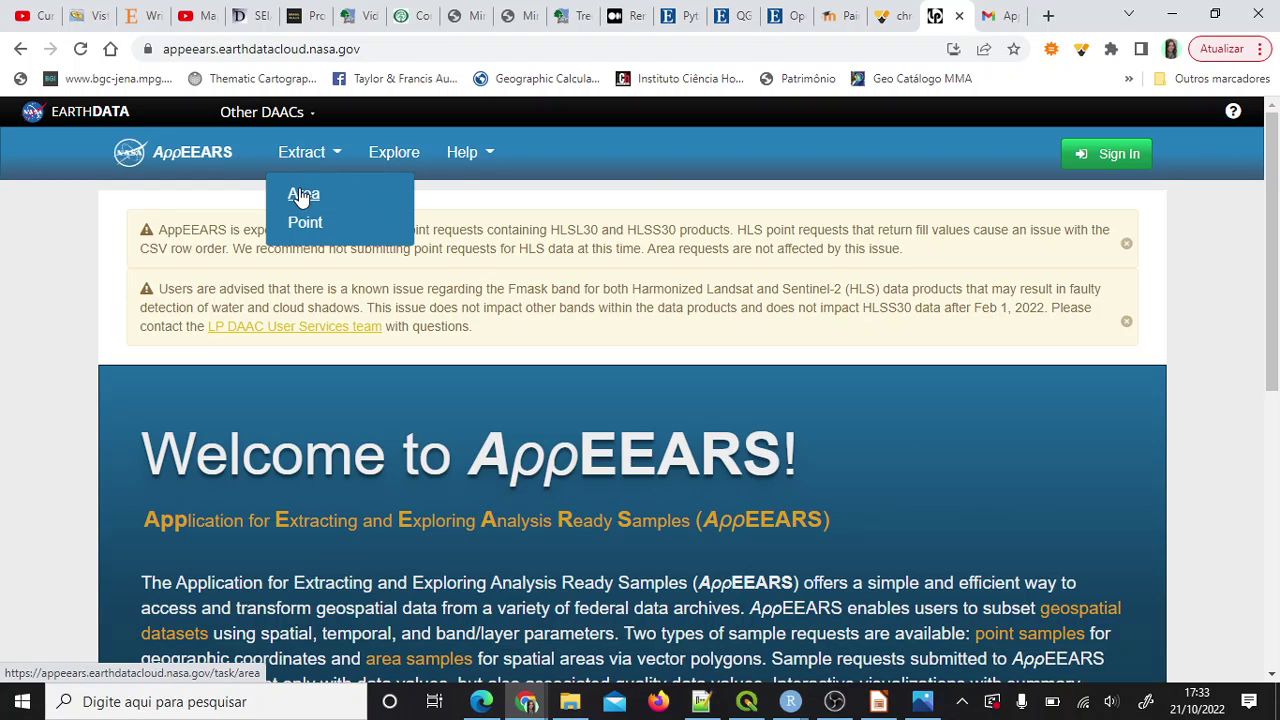
{"action": "left_click", "coordinate": [303, 196]}
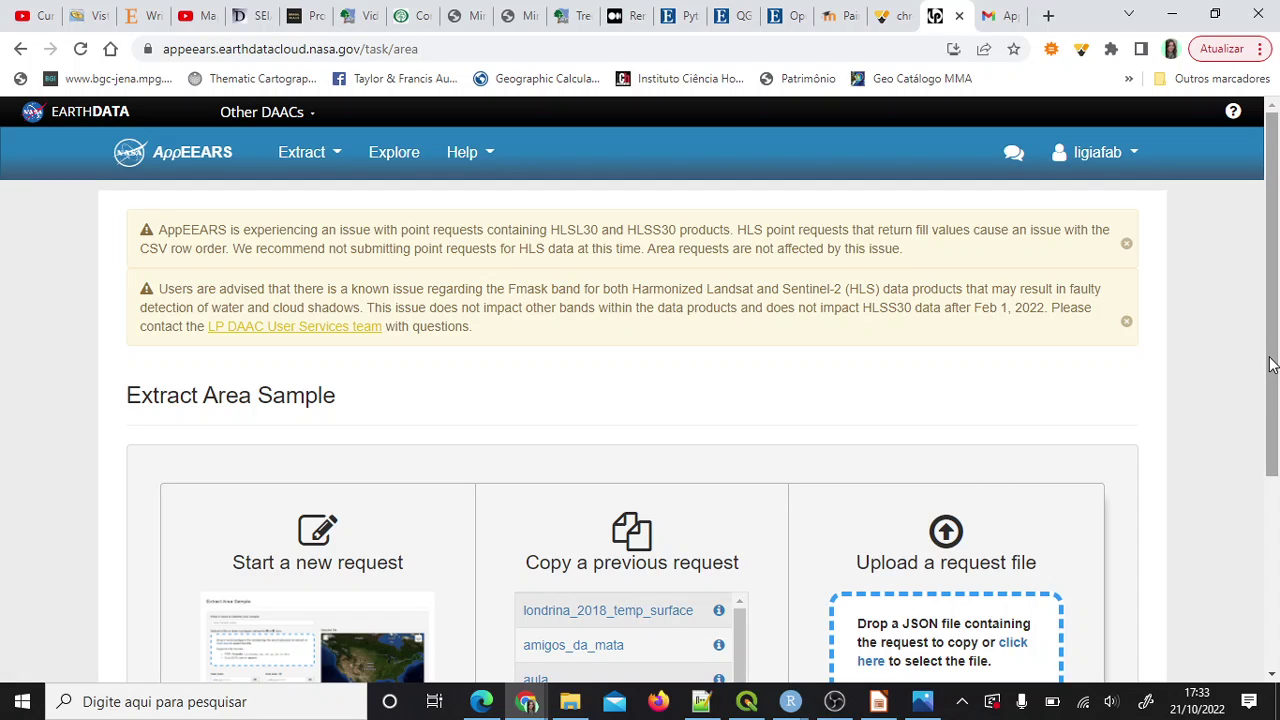
{"action": "left_click_drag", "start_coordinate": [1272, 366], "coordinate": [1278, 510]}
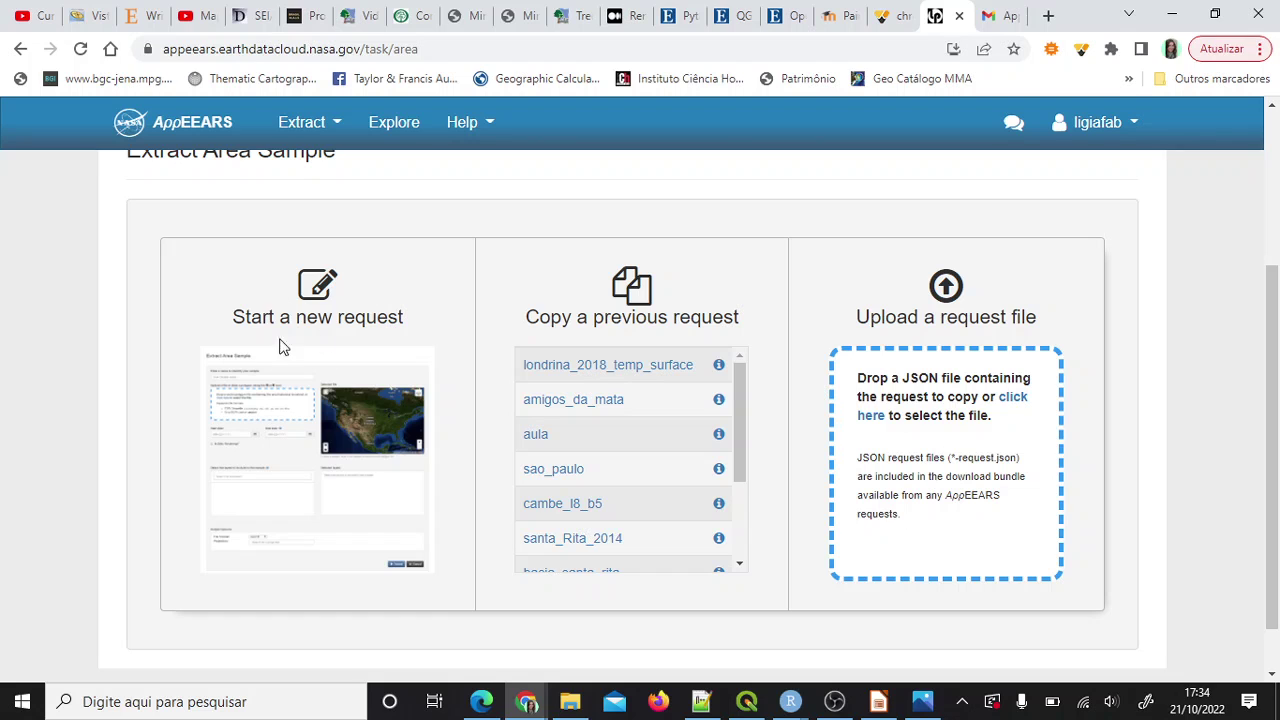
{"action": "left_click", "coordinate": [350, 420]}
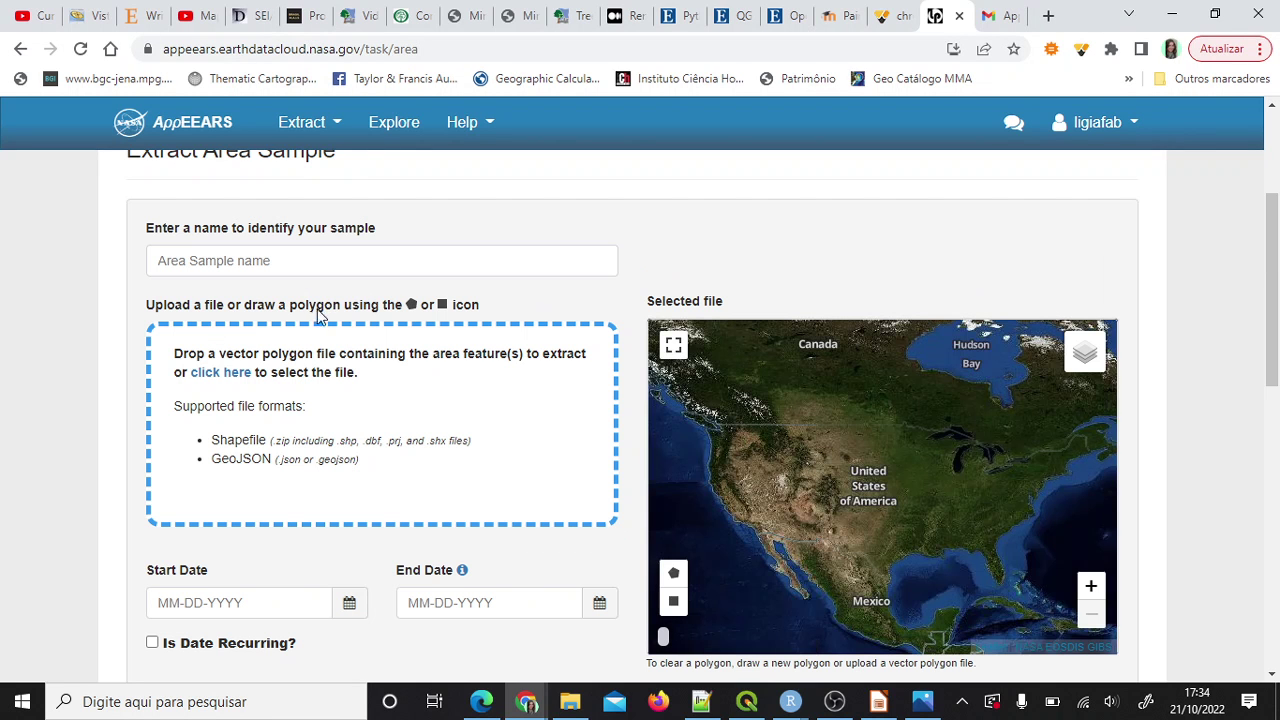
Name the area sample norte_pr_evapotranspiracao.
{"action": "left_click", "coordinate": [329, 260]}
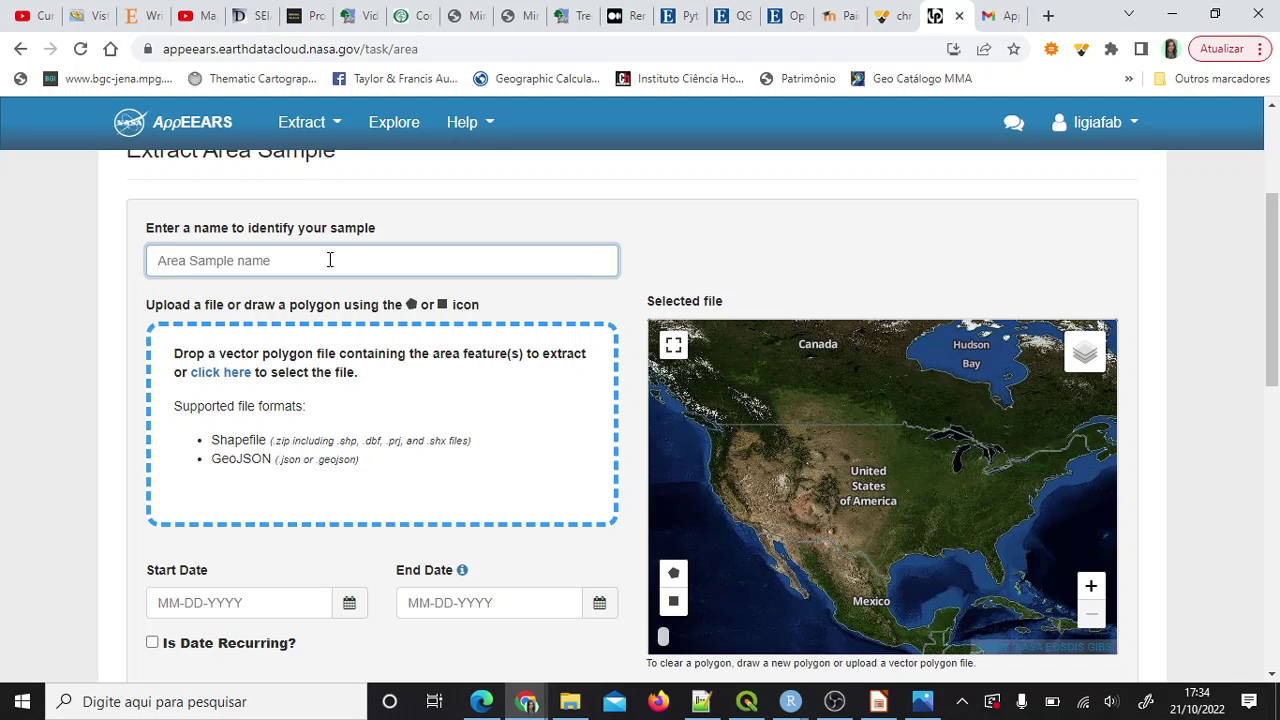
{"action": "type", "text": "norte_pr_"}
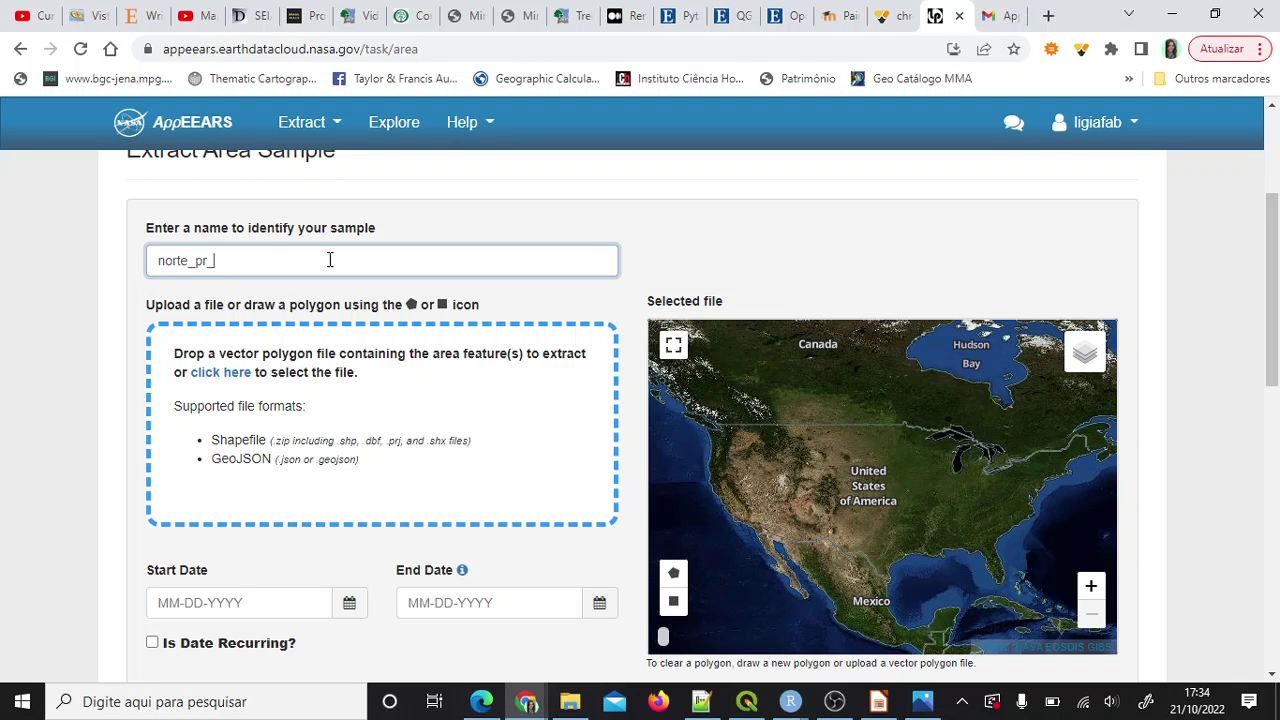
{"action": "type", "text": "evapotranspiracao"}
{"action": "key", "text": "ctrl+a"}
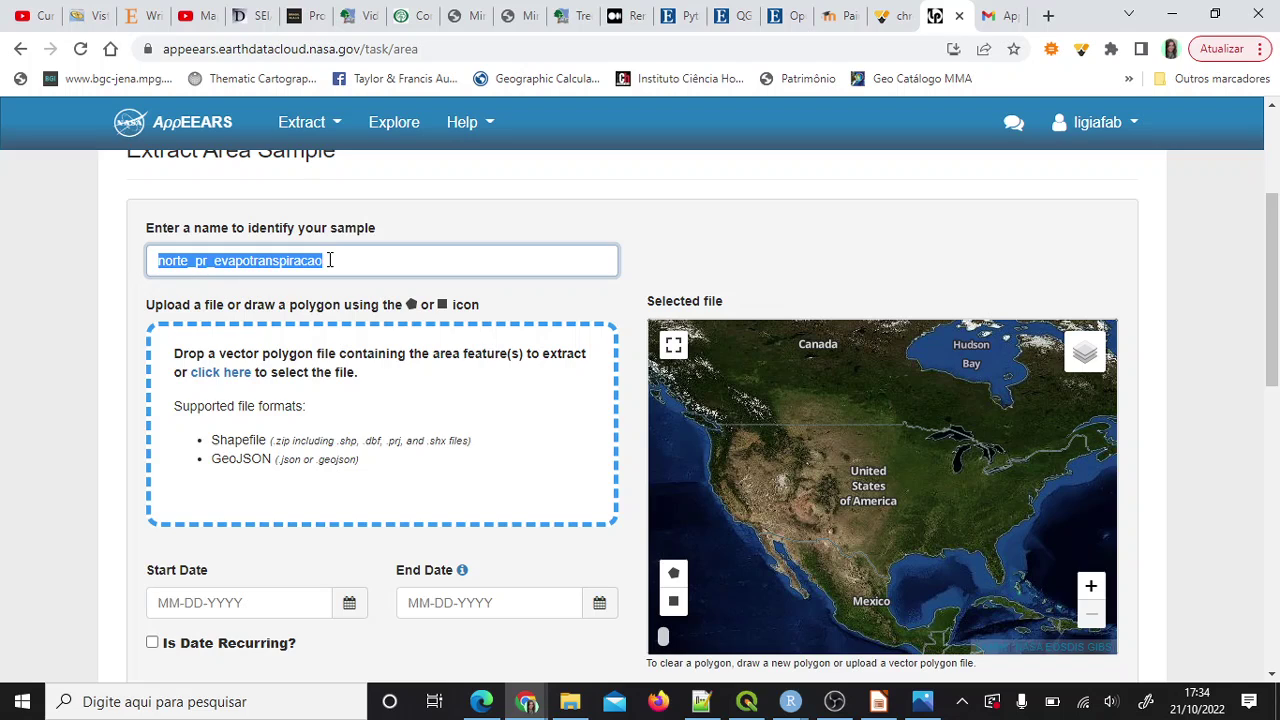
{"action": "left_click", "coordinate": [329, 260]}
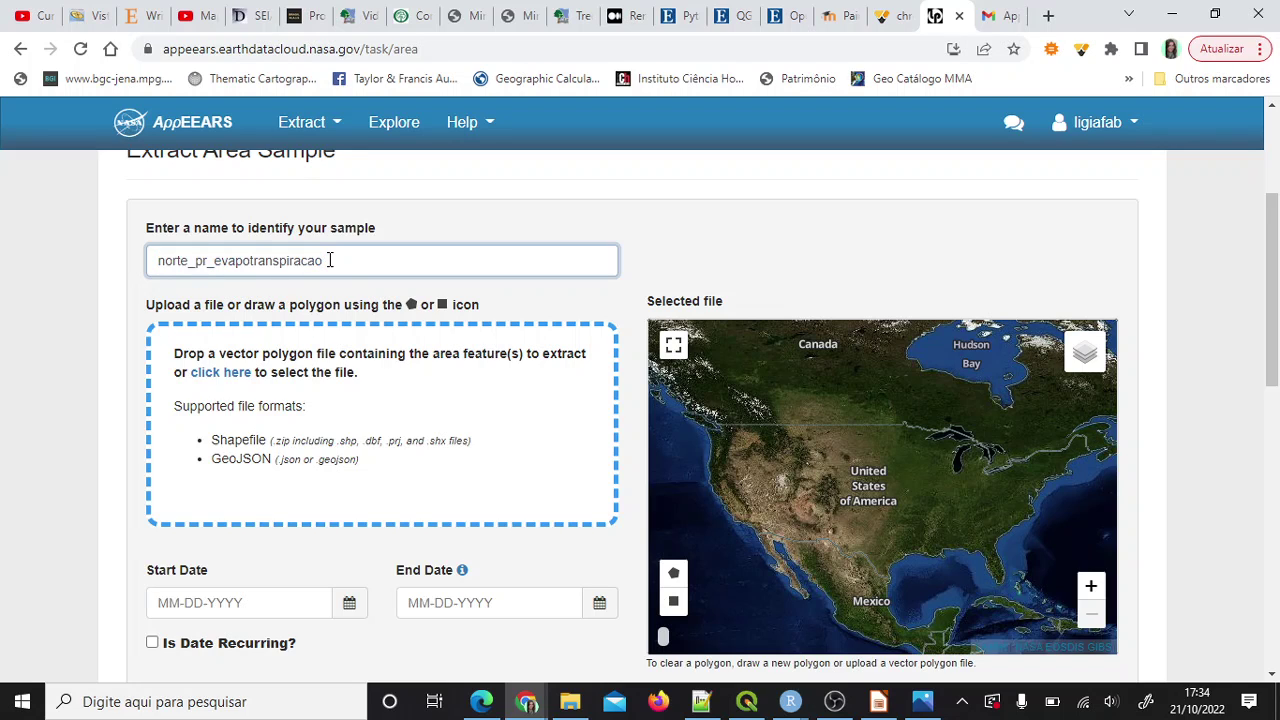
{"action": "key", "text": "shift+Left"}
{"action": "key", "text": "shift+Left"}
{"action": "key", "text": "shift+Left"}
{"action": "key", "text": "shift+Left"}
{"action": "key", "text": "shift+Left"}
{"action": "key", "text": "shift+Left"}
{"action": "key", "text": "shift+Left"}
{"action": "key", "text": "shift+Left"}
{"action": "key", "text": "shift+Left"}
{"action": "key", "text": "shift+Left"}
{"action": "key", "text": "shift+Left"}
{"action": "key", "text": "shift+Left"}
{"action": "key", "text": "shift+Left"}
{"action": "key", "text": "shift+Left"}
{"action": "key", "text": "Left"}
{"action": "key", "text": "Left"}
{"action": "key", "text": "Left"}
{"action": "key", "text": "Left"}
{"action": "key", "text": "Left"}
{"action": "key", "text": "shift+Home"}
{"action": "key", "text": "End"}
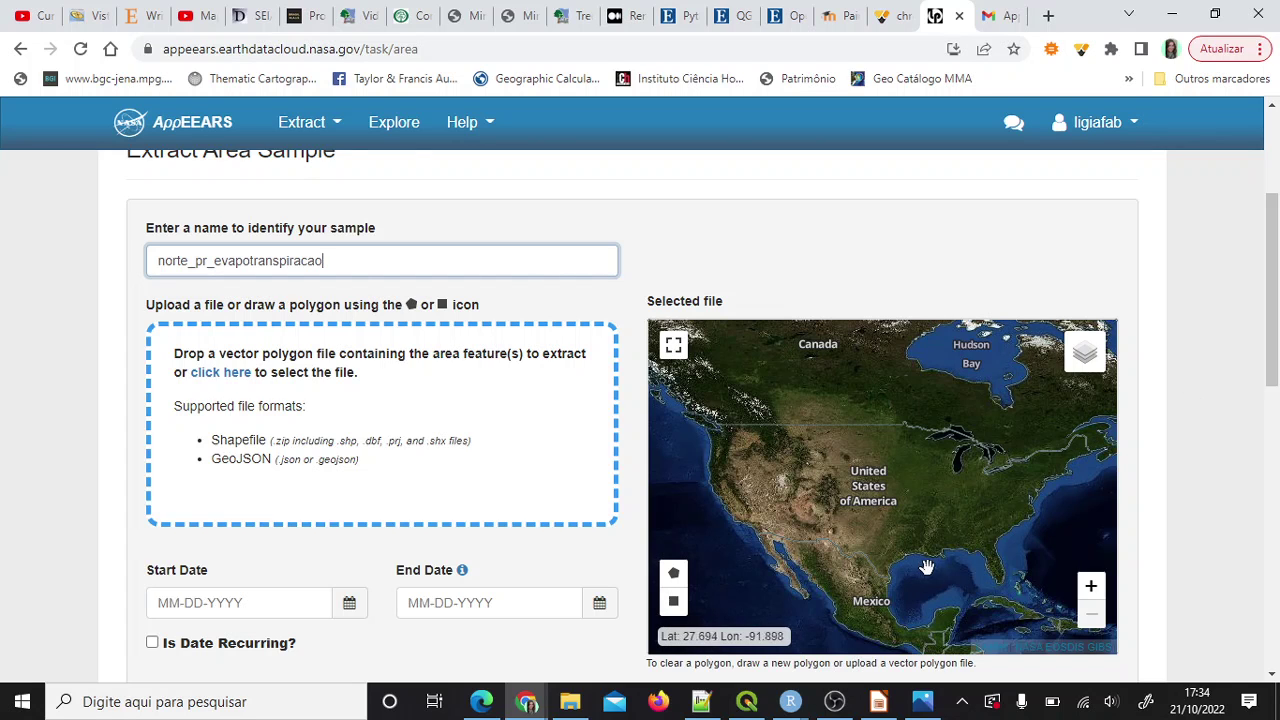
Draw a rectangular sample area on the map of northern Paraná, Brazil, enclosing Londrina and Maringa.
{"action": "left_click_drag", "start_coordinate": [925, 567], "coordinate": [829, 409]}
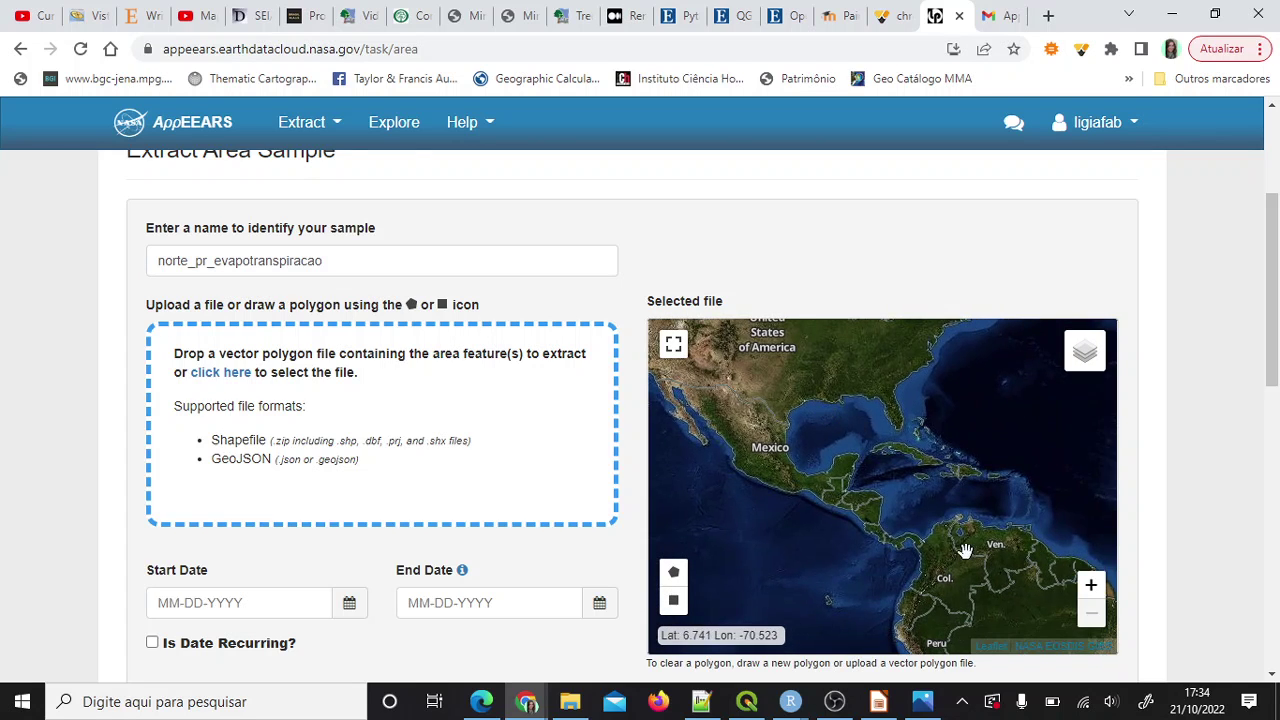
{"action": "left_click_drag", "start_coordinate": [963, 548], "coordinate": [857, 393]}
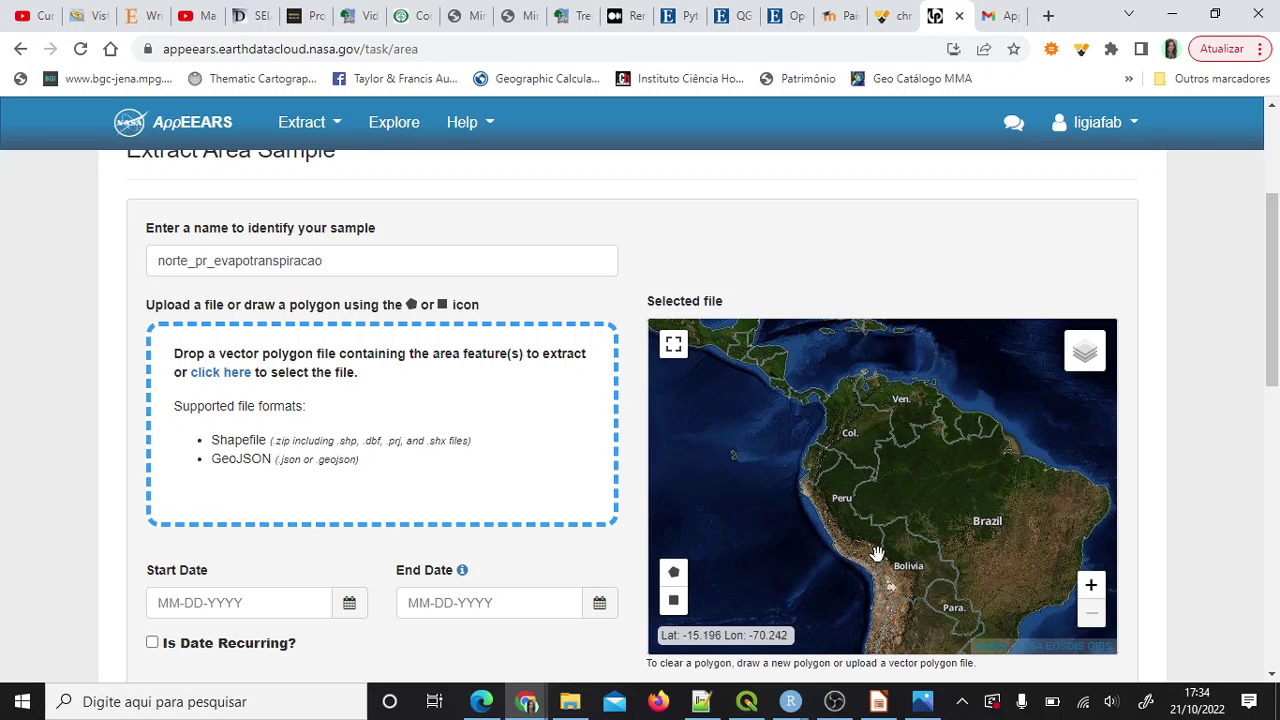
{"action": "left_click_drag", "start_coordinate": [874, 551], "coordinate": [750, 432]}
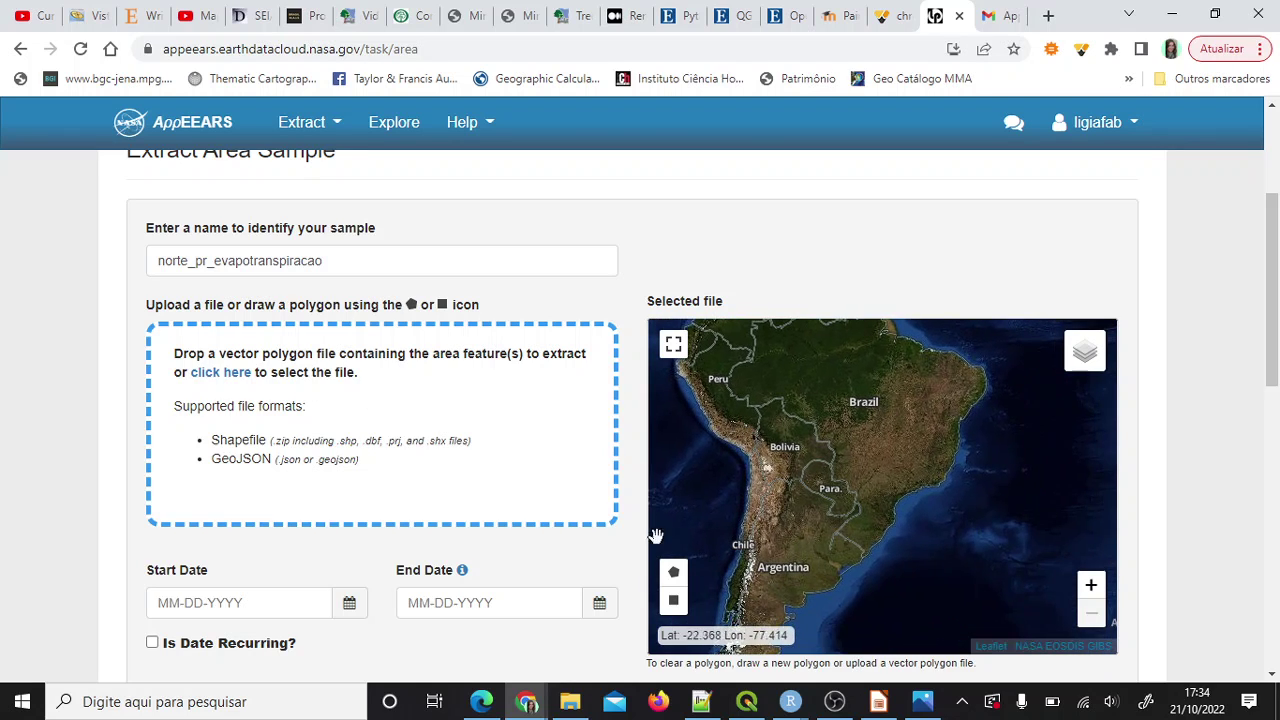
{"action": "left_click", "coordinate": [1092, 586]}
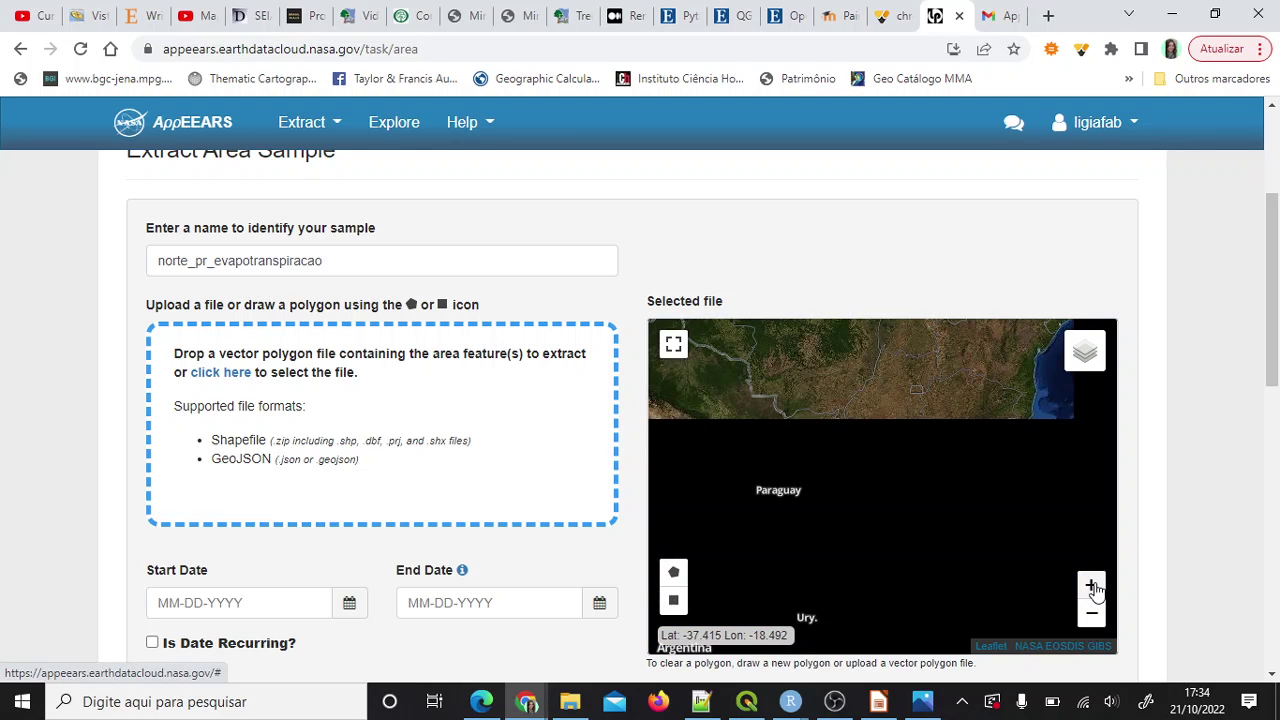
{"action": "left_click", "coordinate": [1093, 586]}
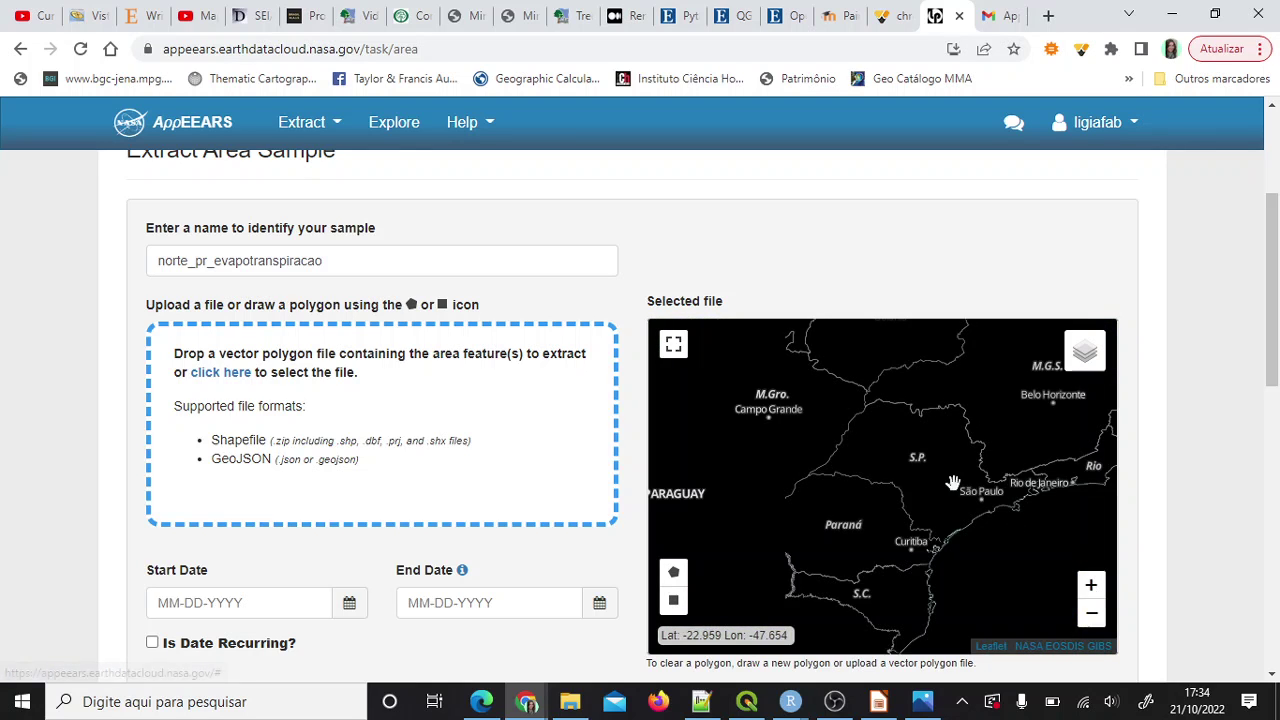
{"action": "left_click", "coordinate": [1093, 587]}
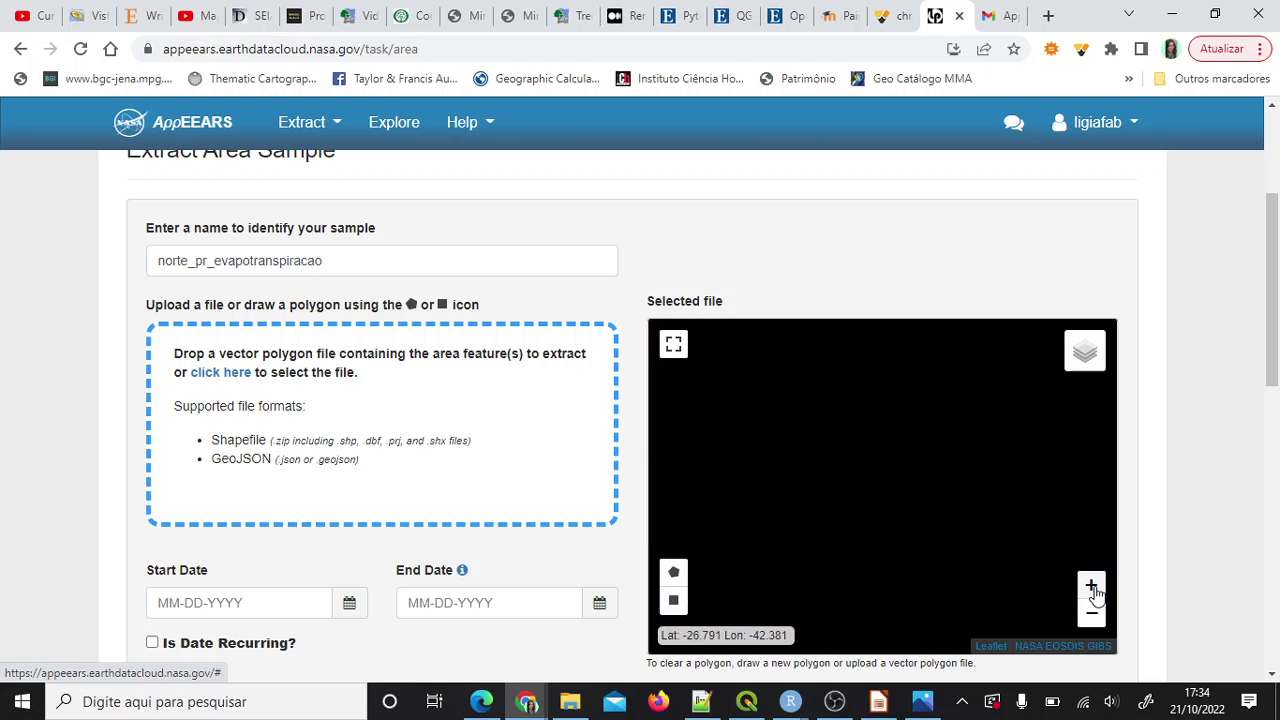
{"action": "left_click", "coordinate": [1093, 587]}
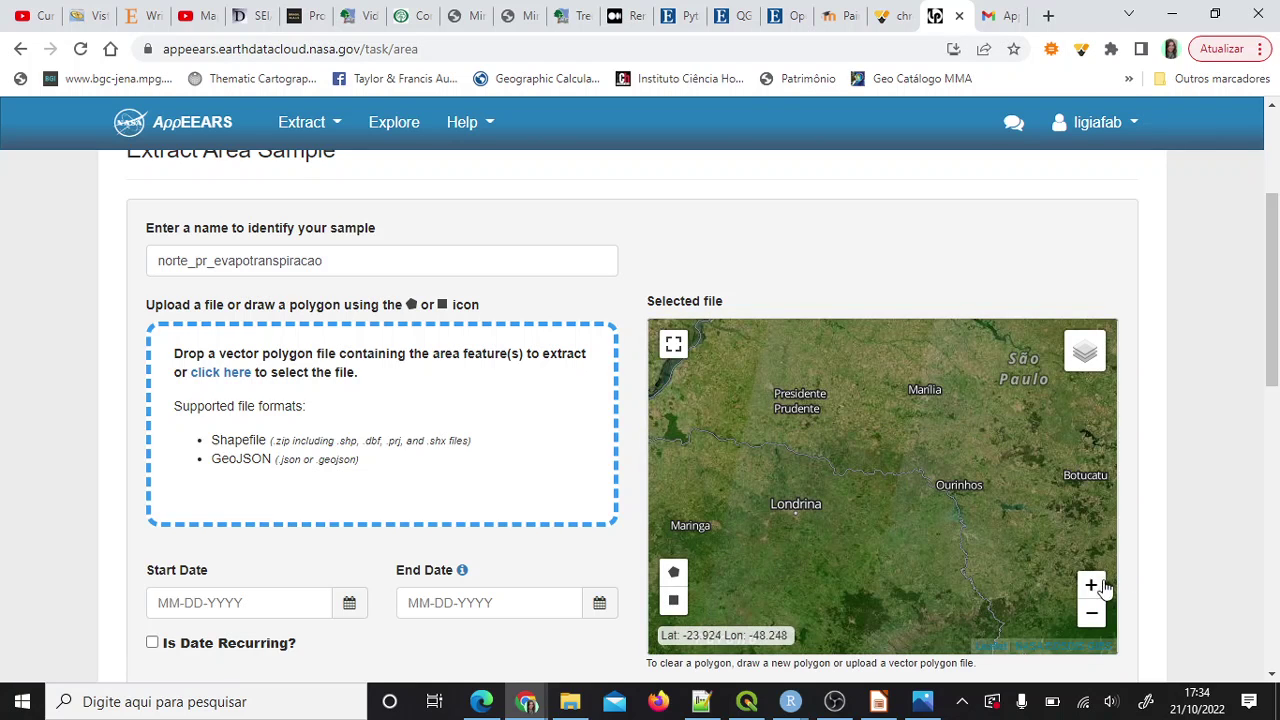
{"action": "left_click", "coordinate": [1093, 587]}
{"action": "left_click_drag", "start_coordinate": [751, 486], "coordinate": [918, 469]}
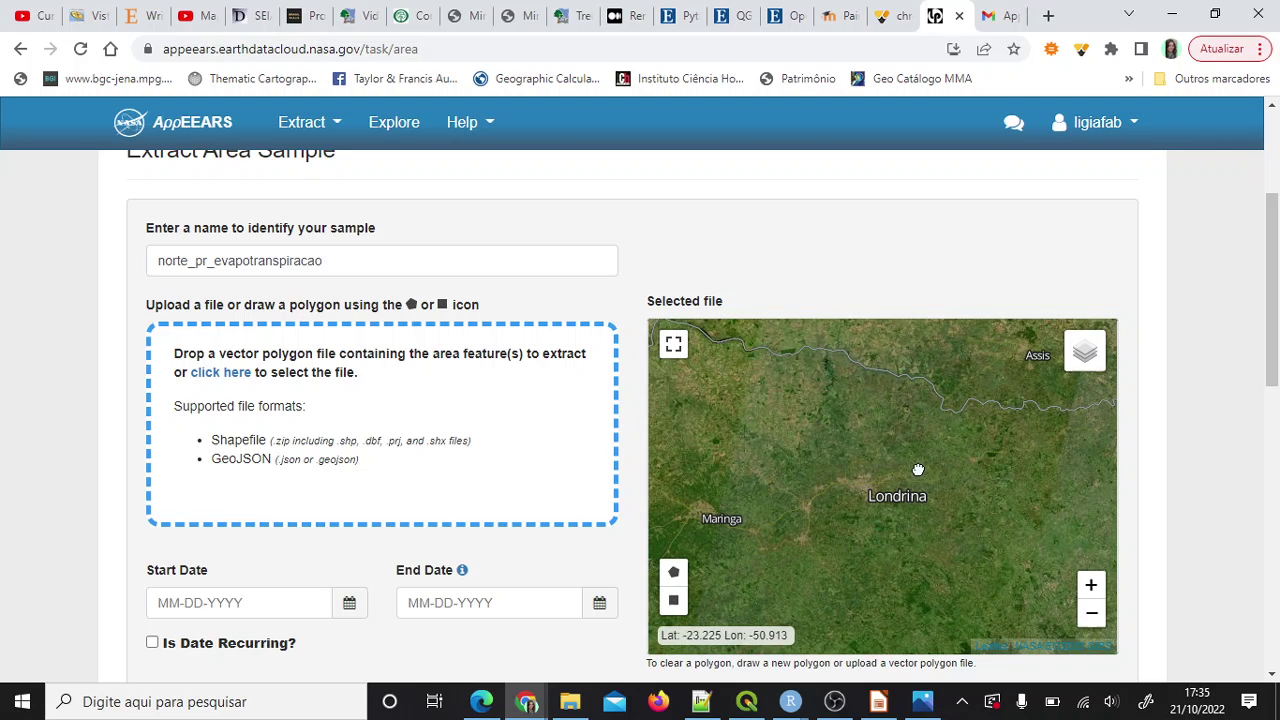
{"action": "left_click", "coordinate": [673, 600]}
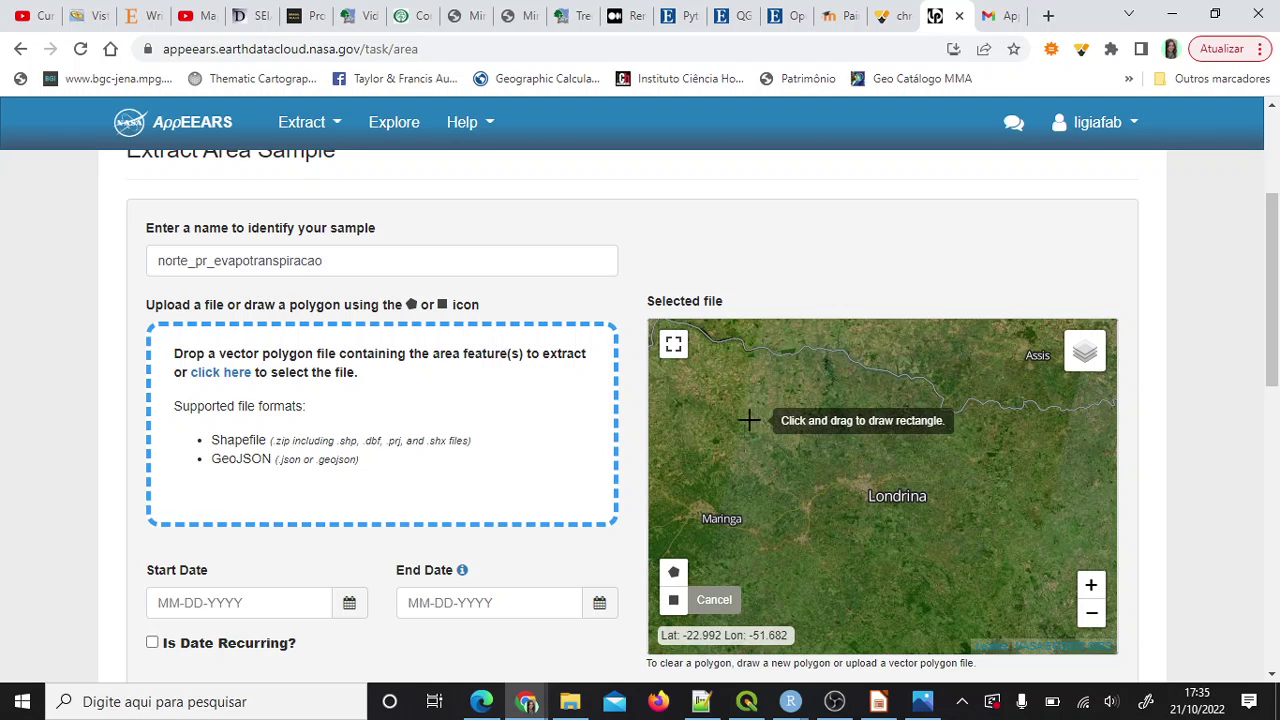
{"action": "mouse_move", "coordinate": [661, 401]}
{"action": "left_mouse_down"}
{"action": "mouse_move", "coordinate": [880, 514]}
{"action": "mouse_move", "coordinate": [1005, 552]}
{"action": "mouse_move", "coordinate": [1036, 585]}
{"action": "left_mouse_up"}
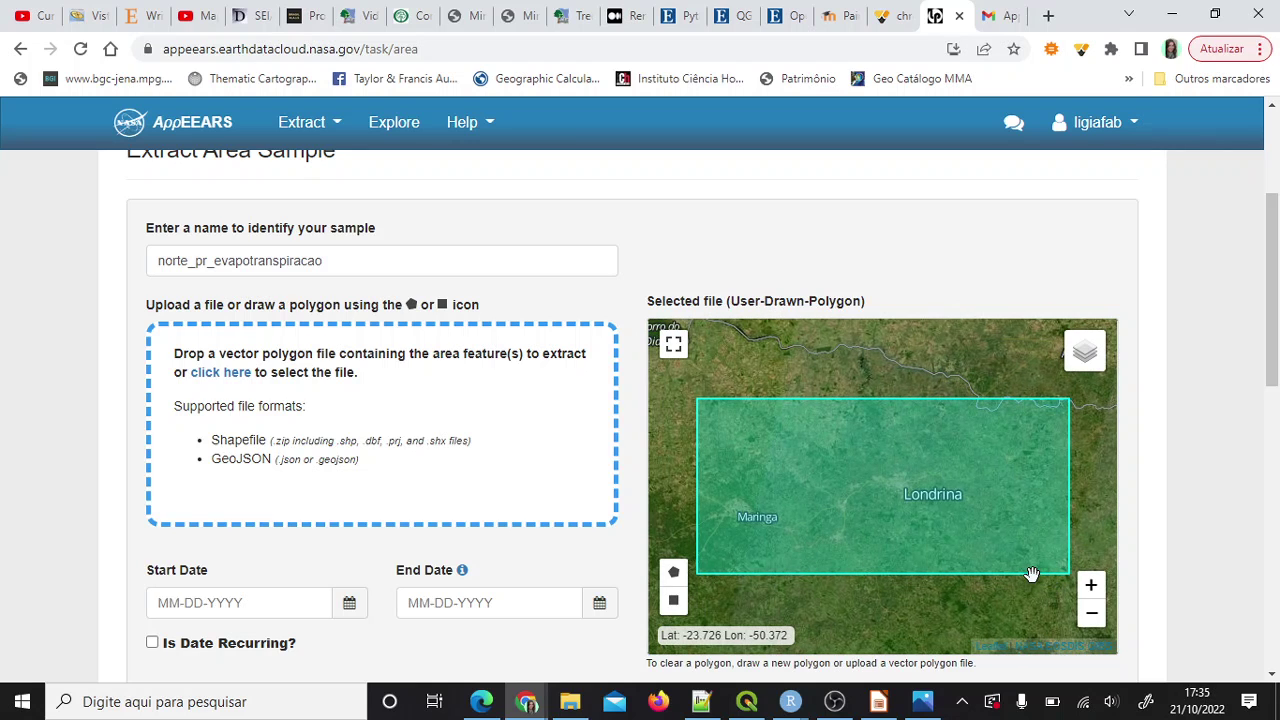
Set the sample's start date to 01-01-2020.
{"action": "left_click_drag", "start_coordinate": [1273, 374], "coordinate": [1274, 445]}
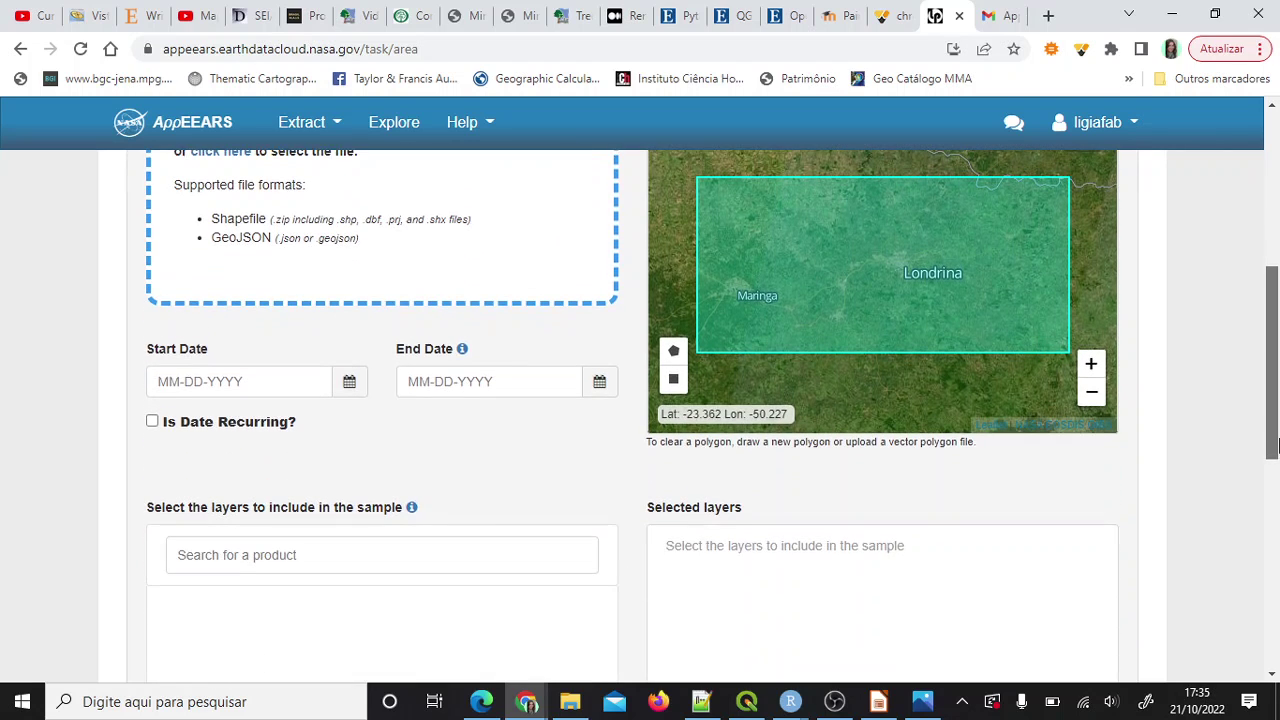
{"action": "left_click", "coordinate": [227, 385]}
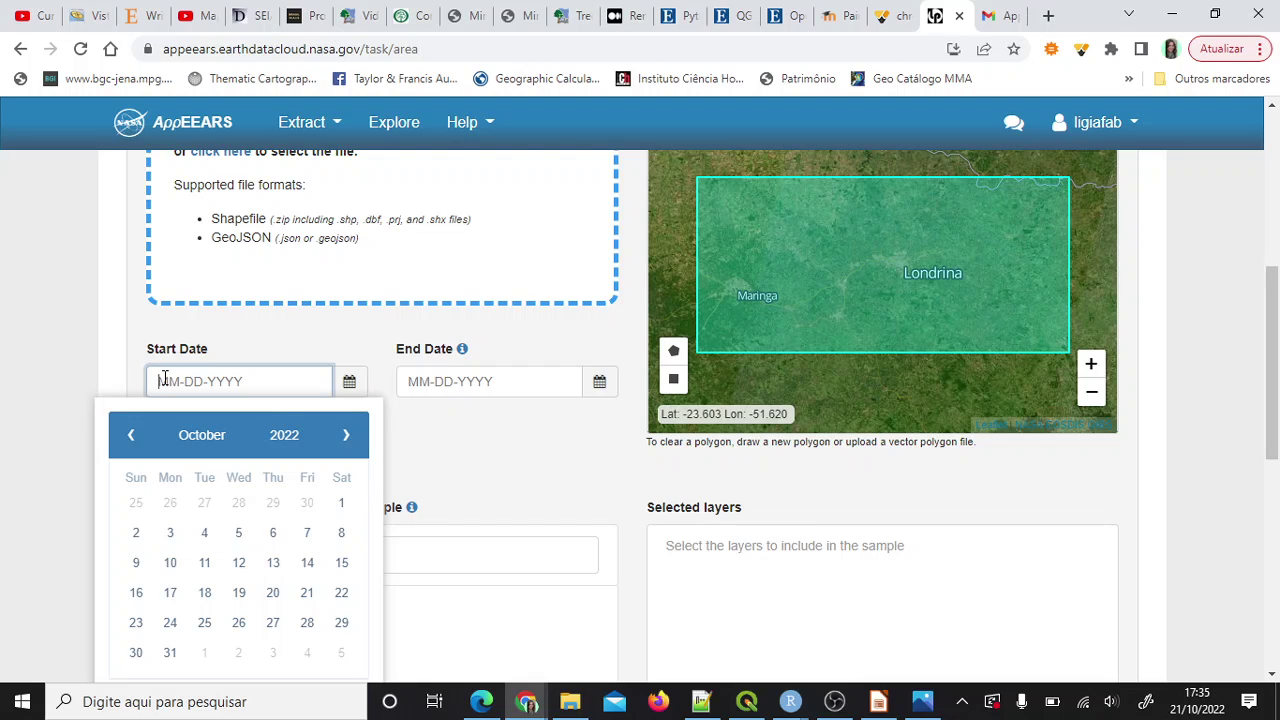
{"action": "type", "text": "01/01/2020"}
{"action": "left_click", "coordinate": [409, 385]}
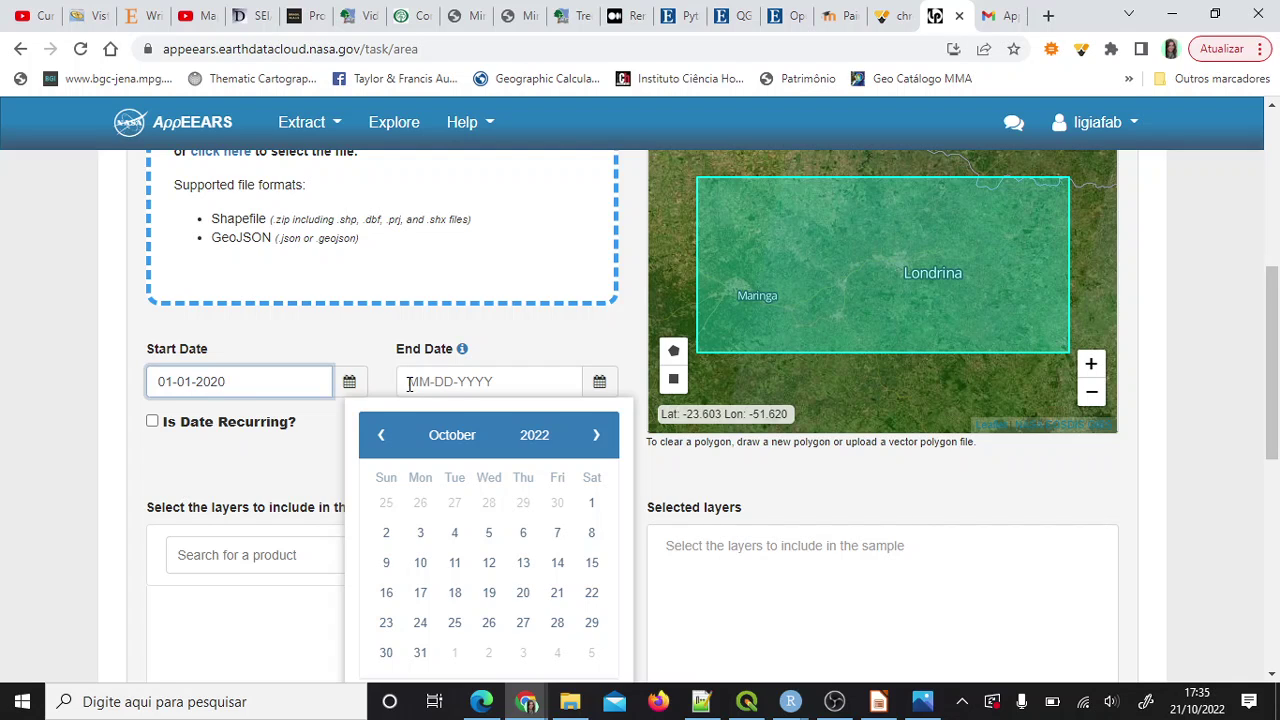
{"action": "type", "text": "03/31/"}
{"action": "key", "text": "BackSpace"}
{"action": "key", "text": "BackSpace"}
{"action": "key", "text": "BackSpace"}
{"action": "key", "text": "BackSpace"}
{"action": "key", "text": "BackSpace"}
{"action": "key", "text": "BackSpace"}
Set the sample's end date to 03-31-2020.
{"action": "left_click", "coordinate": [410, 383]}
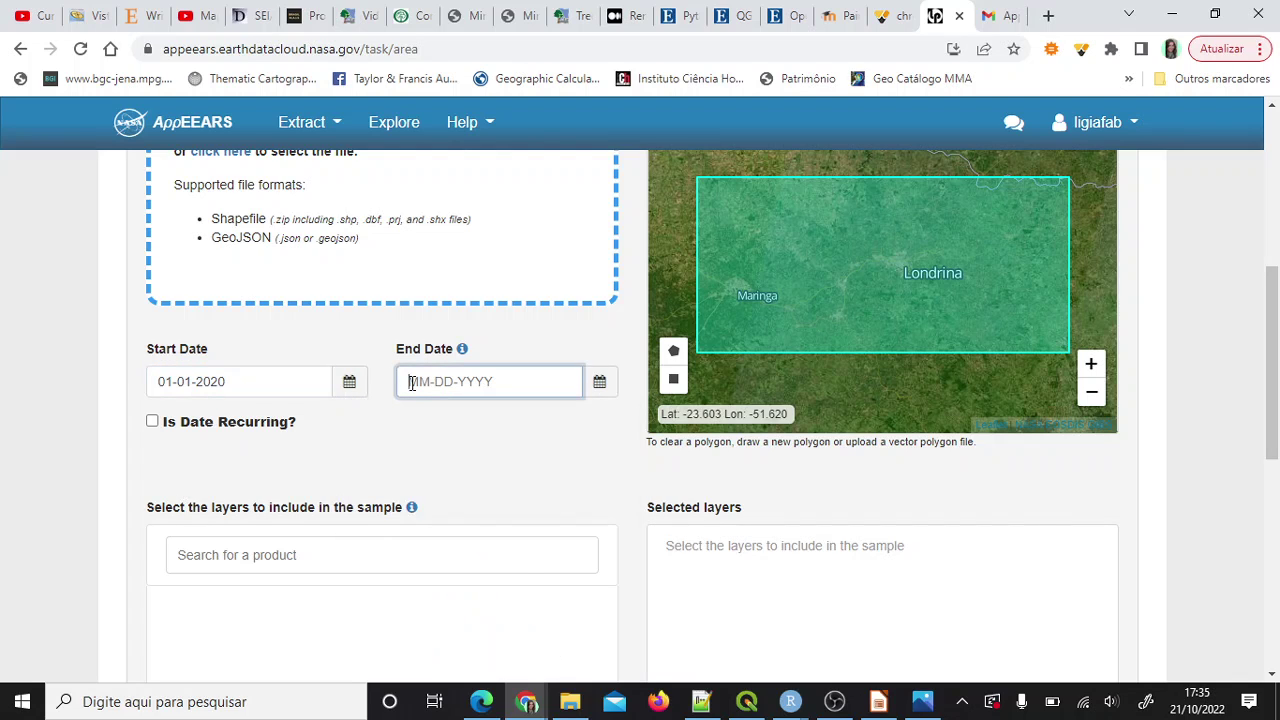
{"action": "type", "text": "03"}
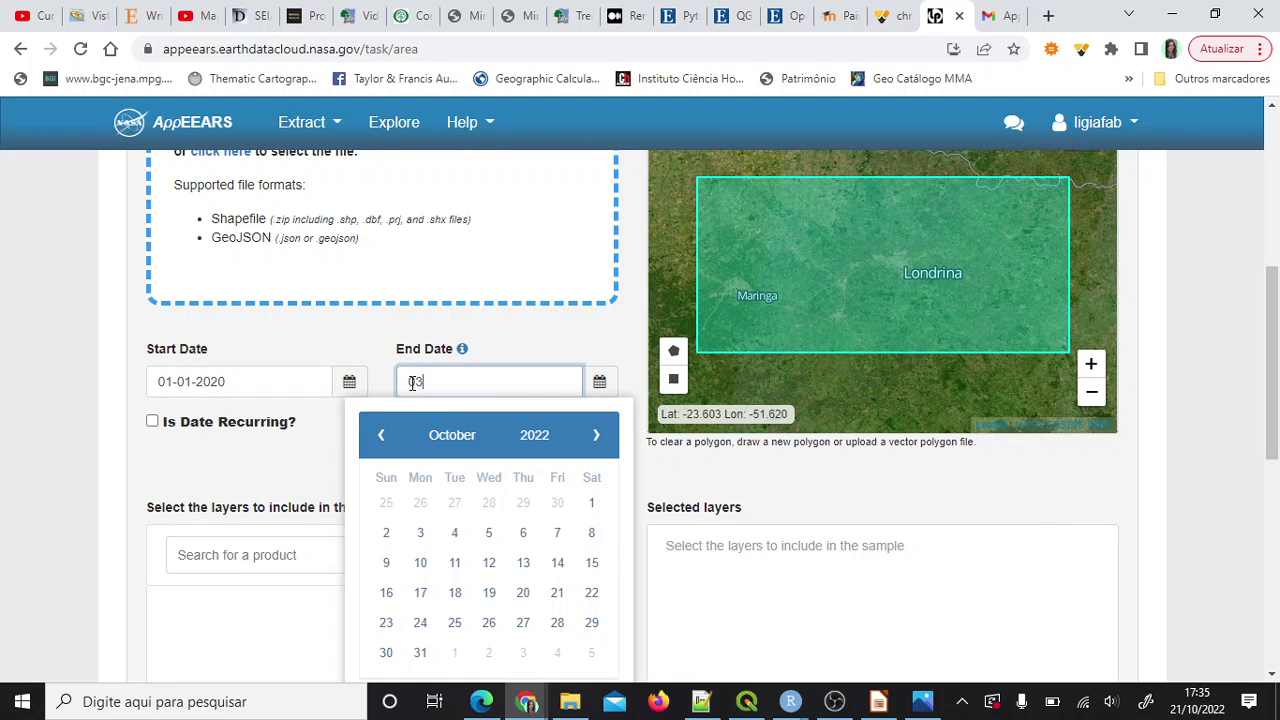
{"action": "type", "text": "/31/2020"}
{"action": "key", "text": "Return"}
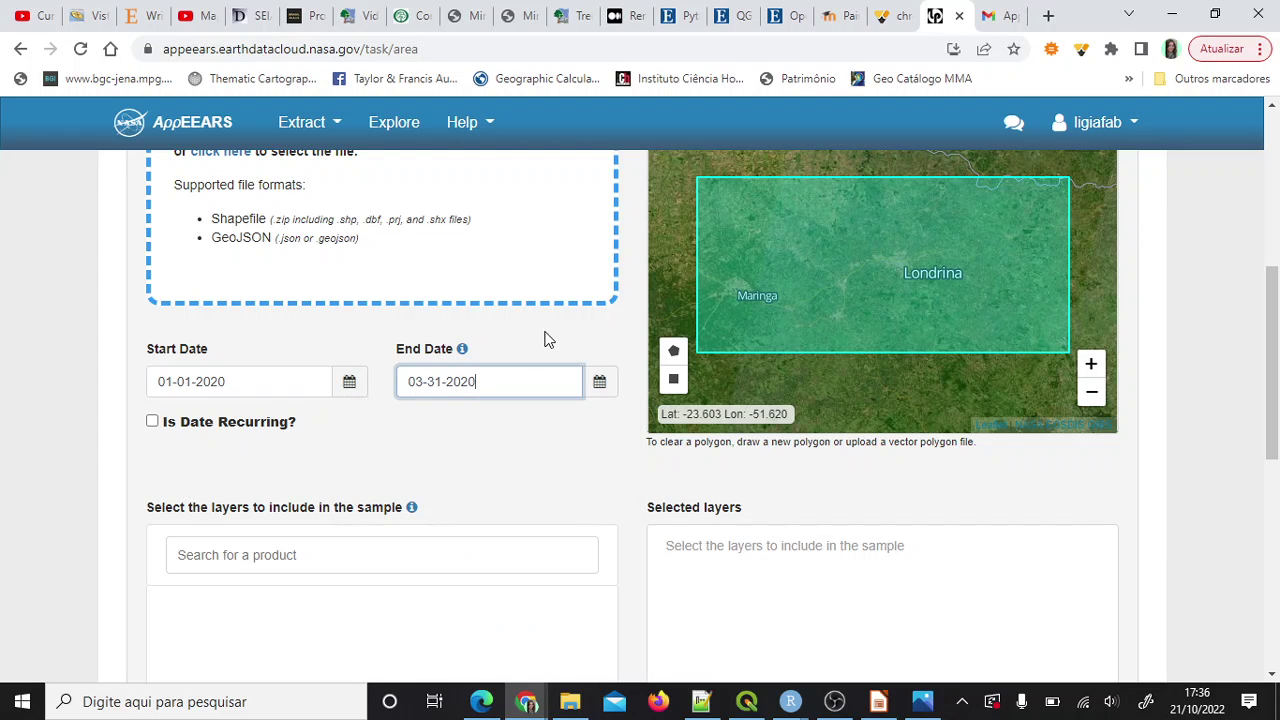
Open the list of available products for the sample layers and choose the Terra MODIS dataset.
{"action": "left_click_drag", "start_coordinate": [1270, 400], "coordinate": [1273, 460]}
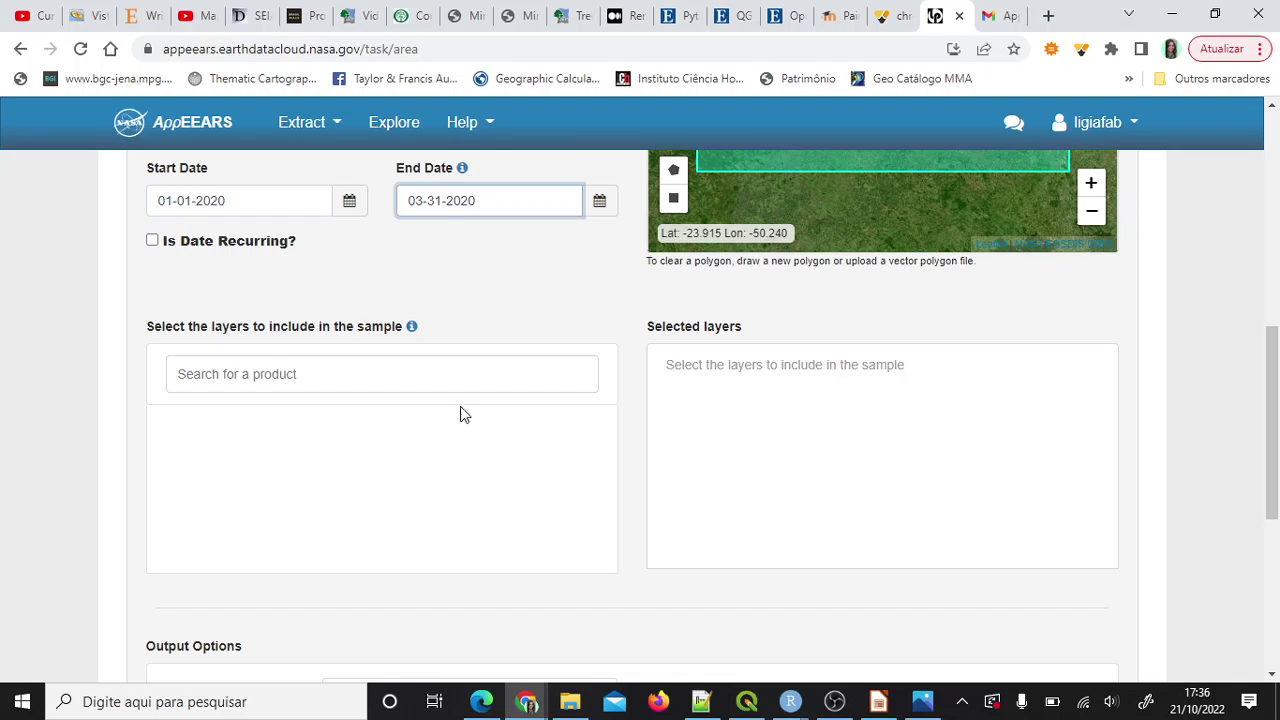
{"action": "left_click", "coordinate": [463, 370]}
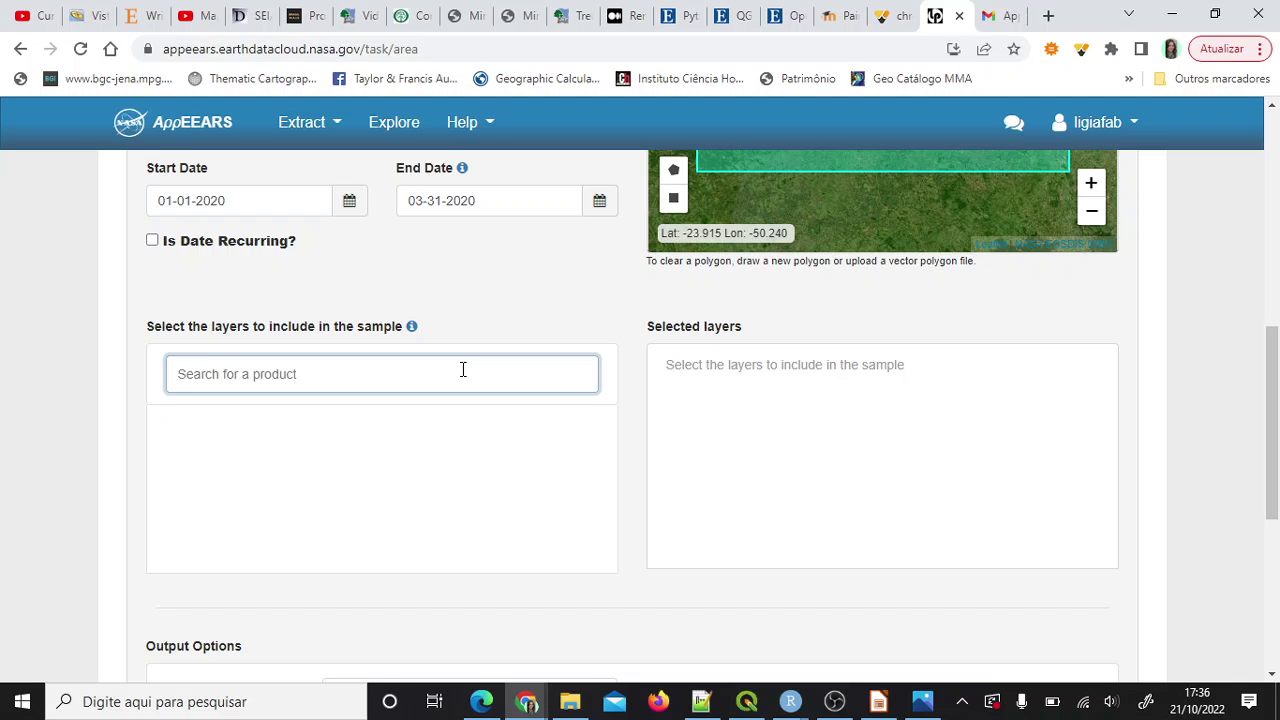
{"action": "left_click", "coordinate": [411, 327]}
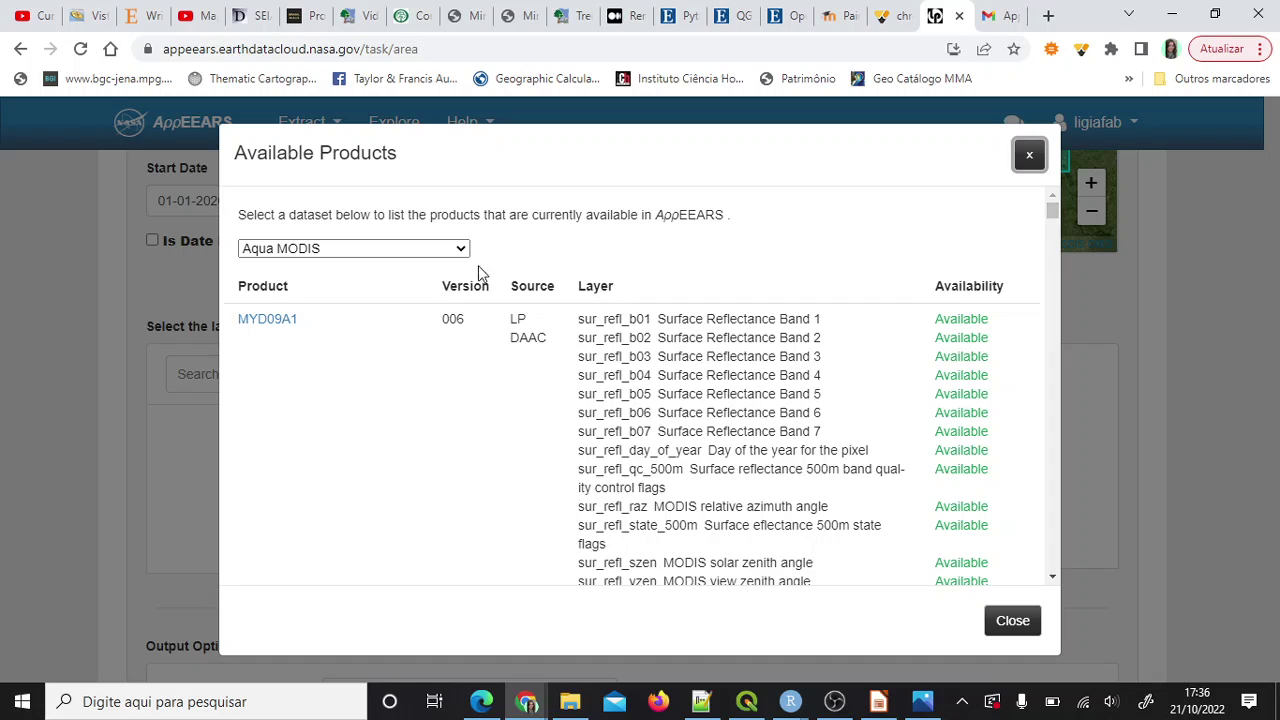
{"action": "left_click", "coordinate": [438, 254]}
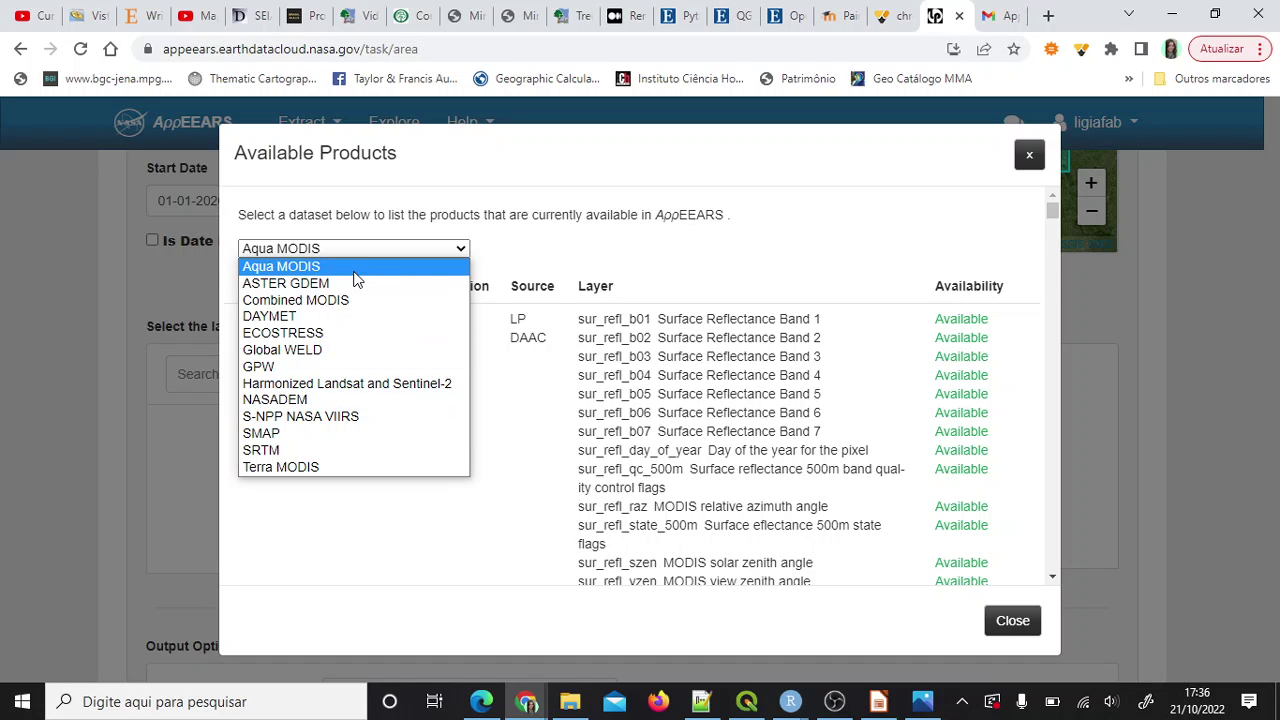
{"action": "left_click", "coordinate": [299, 468]}
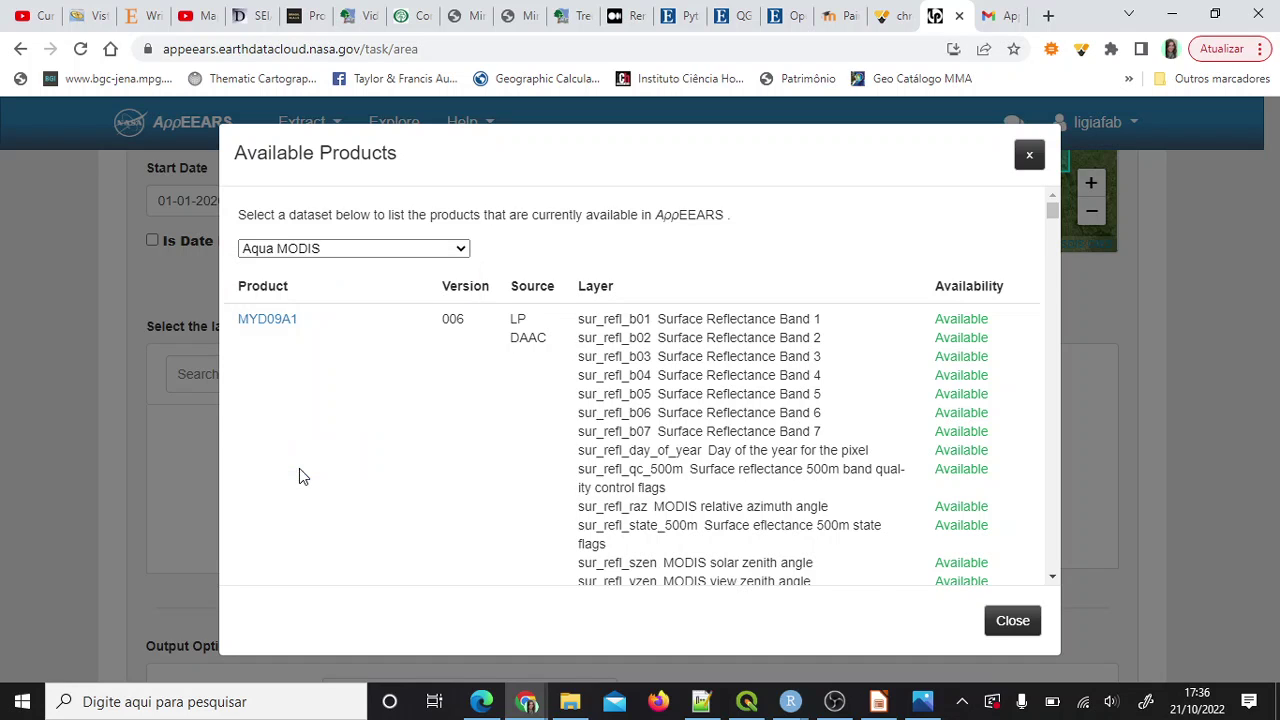
Look through the dataset's available products and layers as far as the MOD17 entries, and close the list.
{"action": "left_click", "coordinate": [1053, 213]}
{"action": "left_click_drag", "start_coordinate": [1053, 213], "coordinate": [1025, 513]}
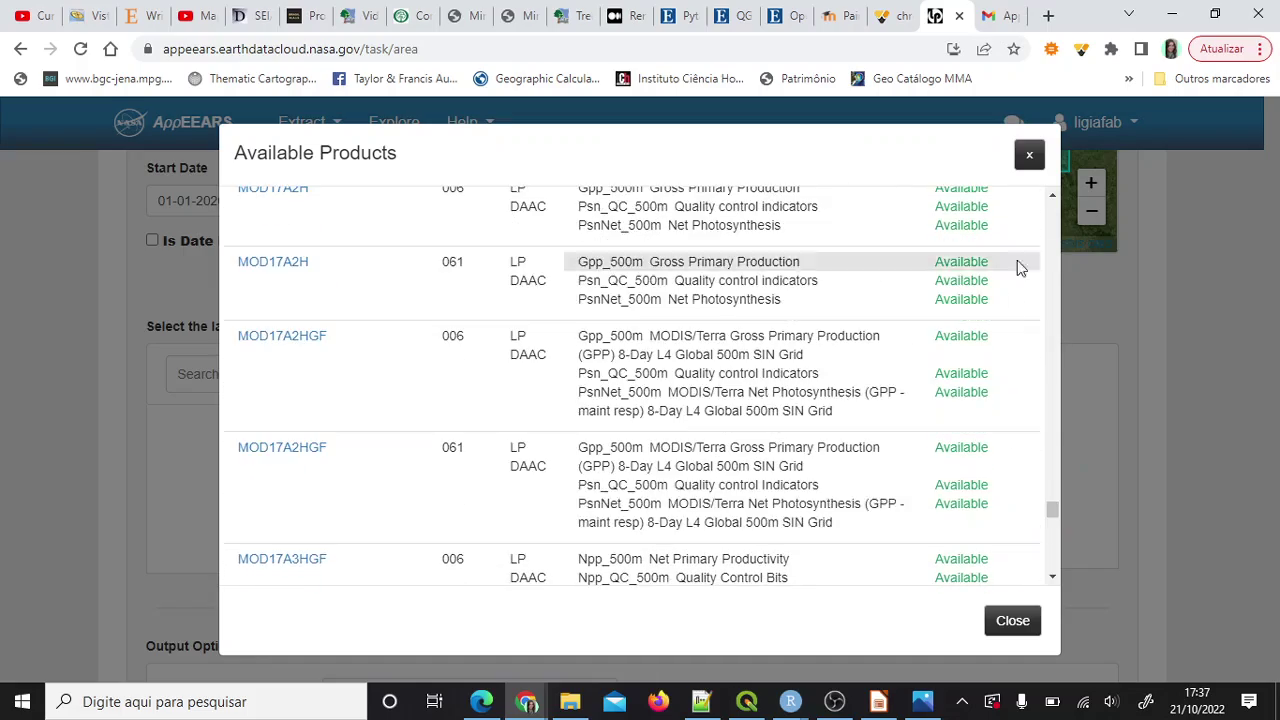
{"action": "left_click", "coordinate": [1030, 160]}
Search the sample's products for "evapotran" and choose Terra MODIS Evapotranspiration (ET & LE), MOD16A2.006, 500m, 8 day.
{"action": "left_click", "coordinate": [406, 385]}
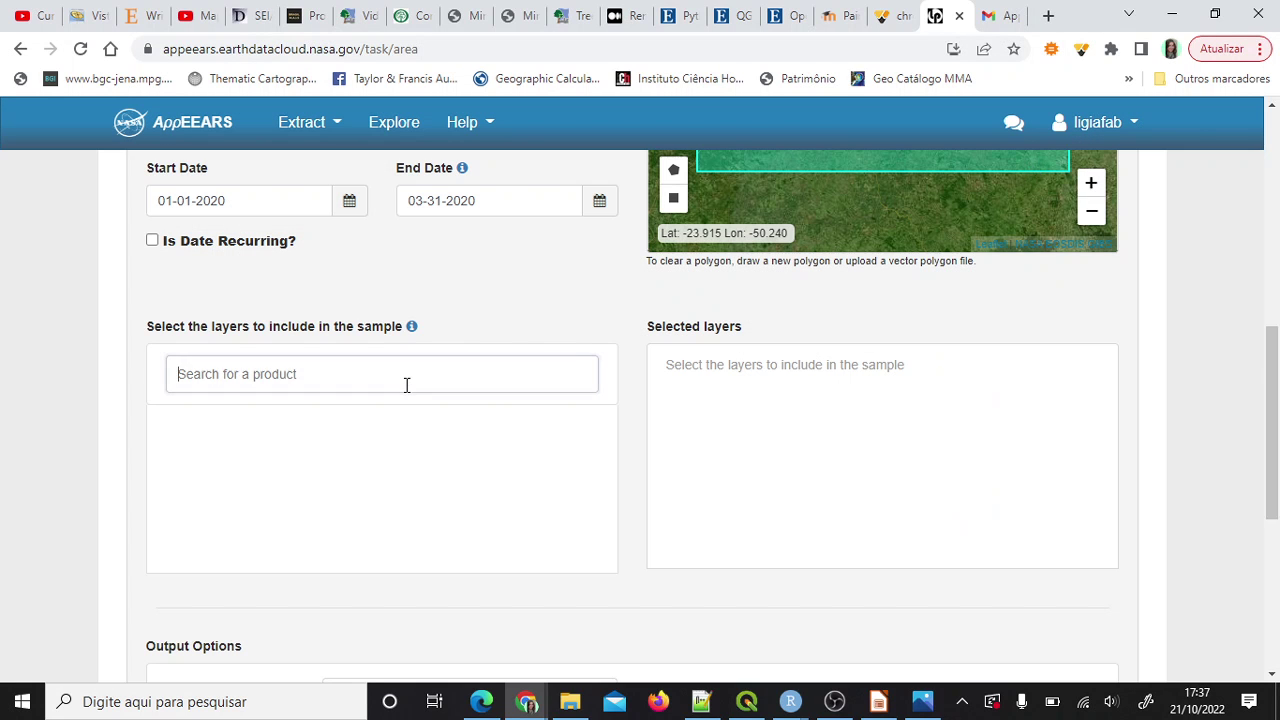
{"action": "type", "text": "eva"}
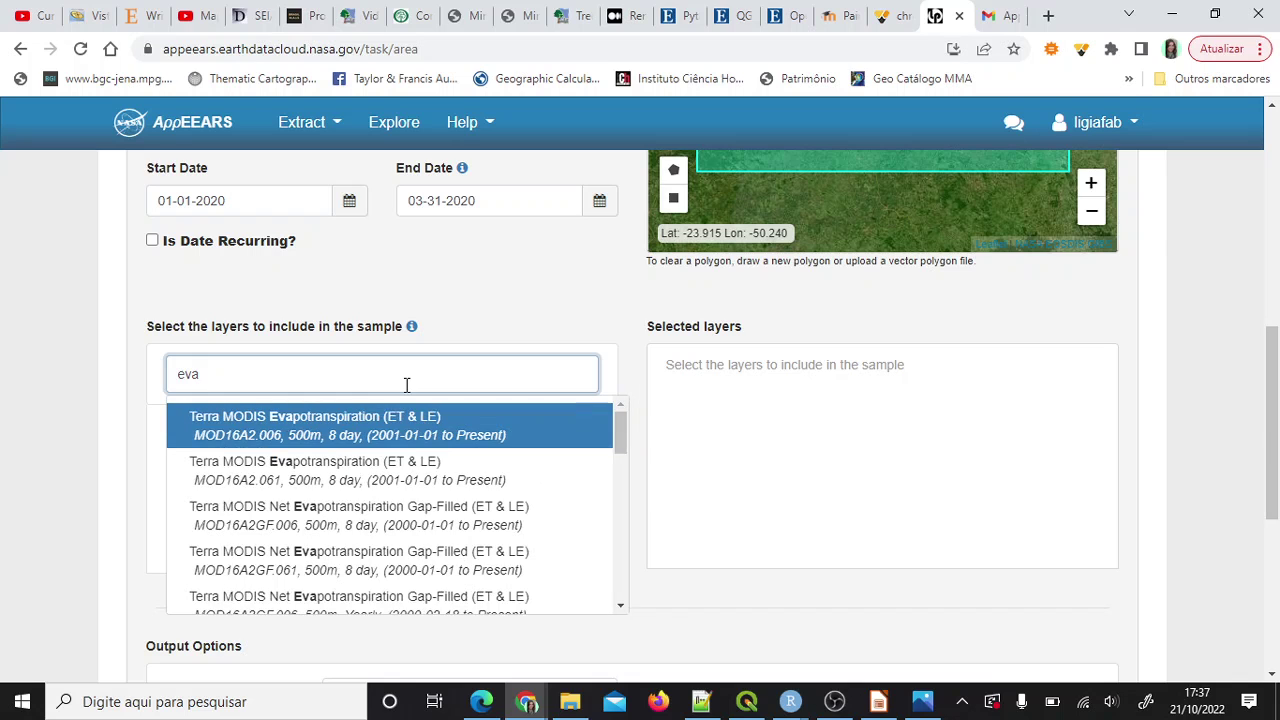
{"action": "type", "text": "potran"}
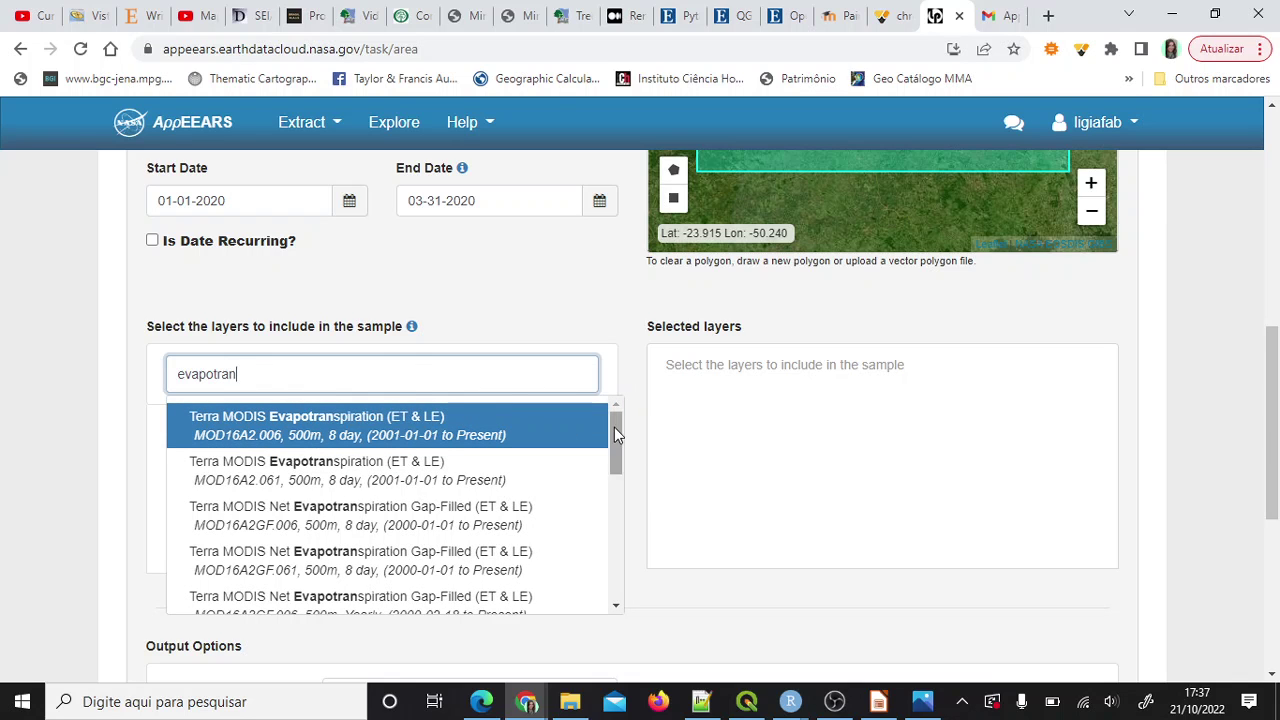
{"action": "left_click_drag", "start_coordinate": [614, 427], "coordinate": [617, 603]}
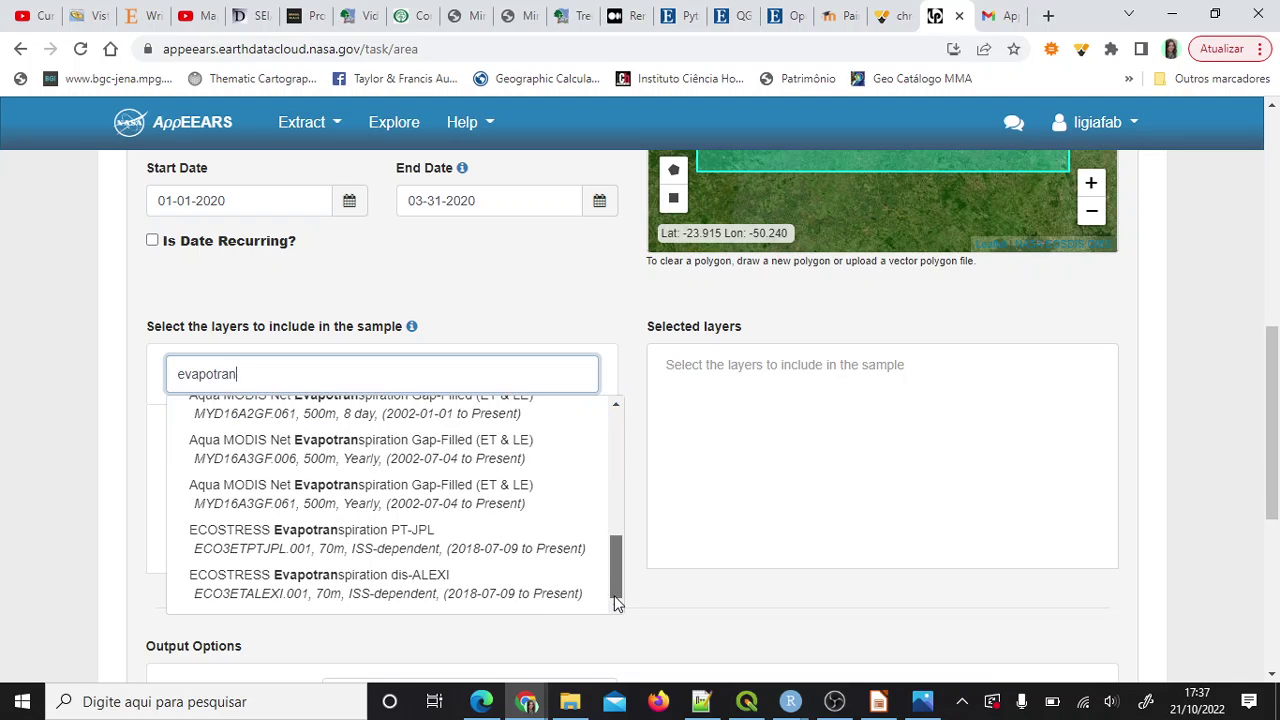
{"action": "left_click_drag", "start_coordinate": [620, 568], "coordinate": [621, 431]}
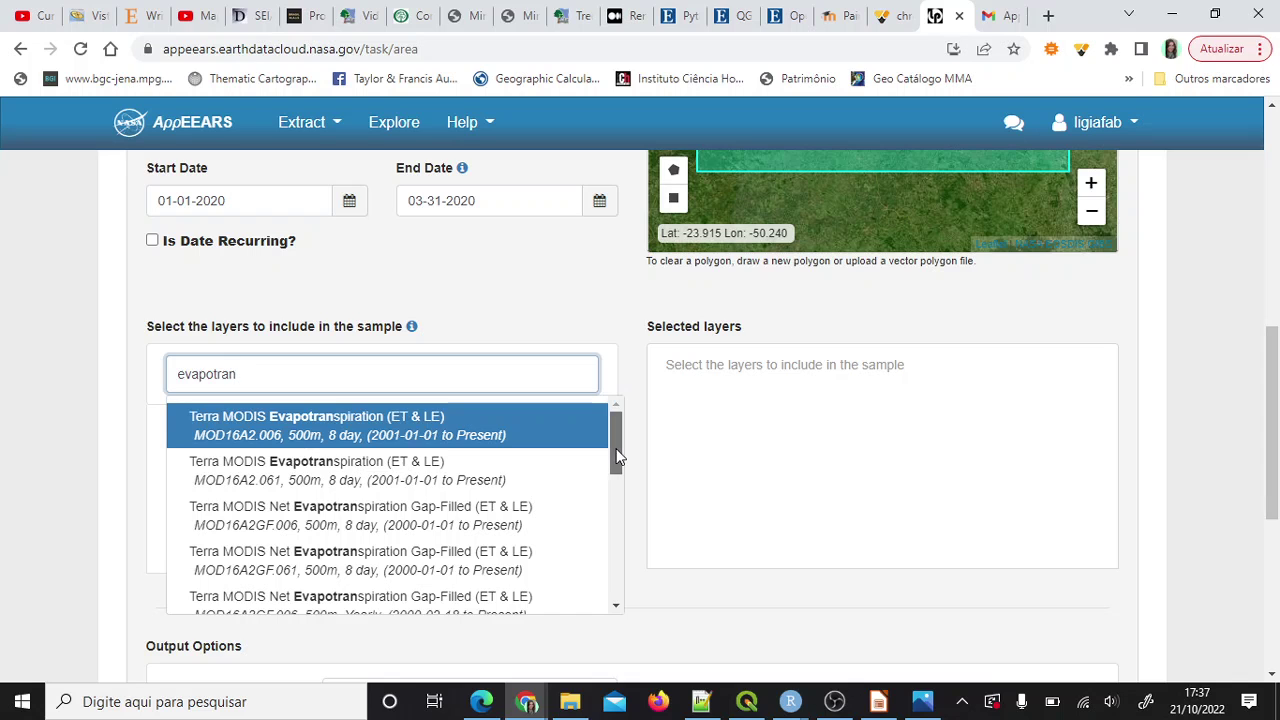
{"action": "scroll", "coordinate": [616, 455], "scroll_direction": "down", "scroll_amount": 1}
{"action": "mouse_move", "coordinate": [616, 453]}
{"action": "left_mouse_down"}
{"action": "mouse_move", "coordinate": [617, 474]}
{"action": "mouse_move", "coordinate": [618, 461]}
{"action": "left_mouse_up"}
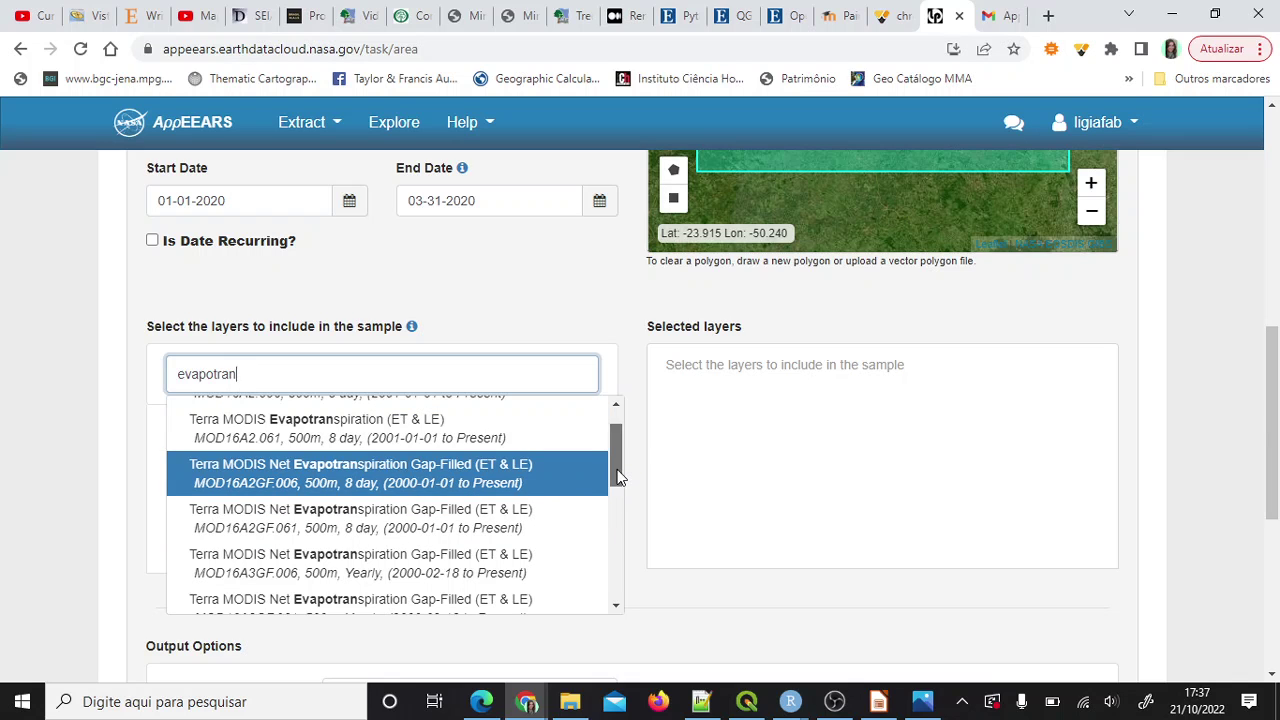
{"action": "left_click_drag", "start_coordinate": [618, 472], "coordinate": [620, 592]}
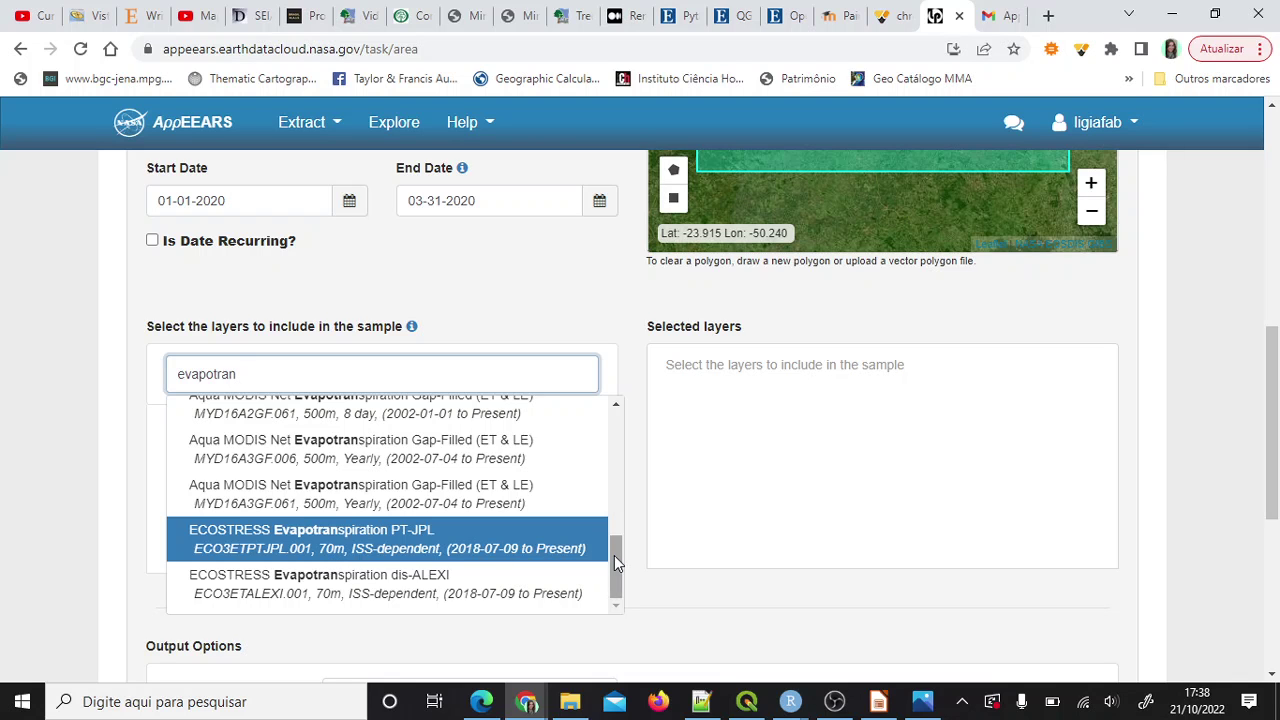
{"action": "left_click_drag", "start_coordinate": [614, 551], "coordinate": [615, 424]}
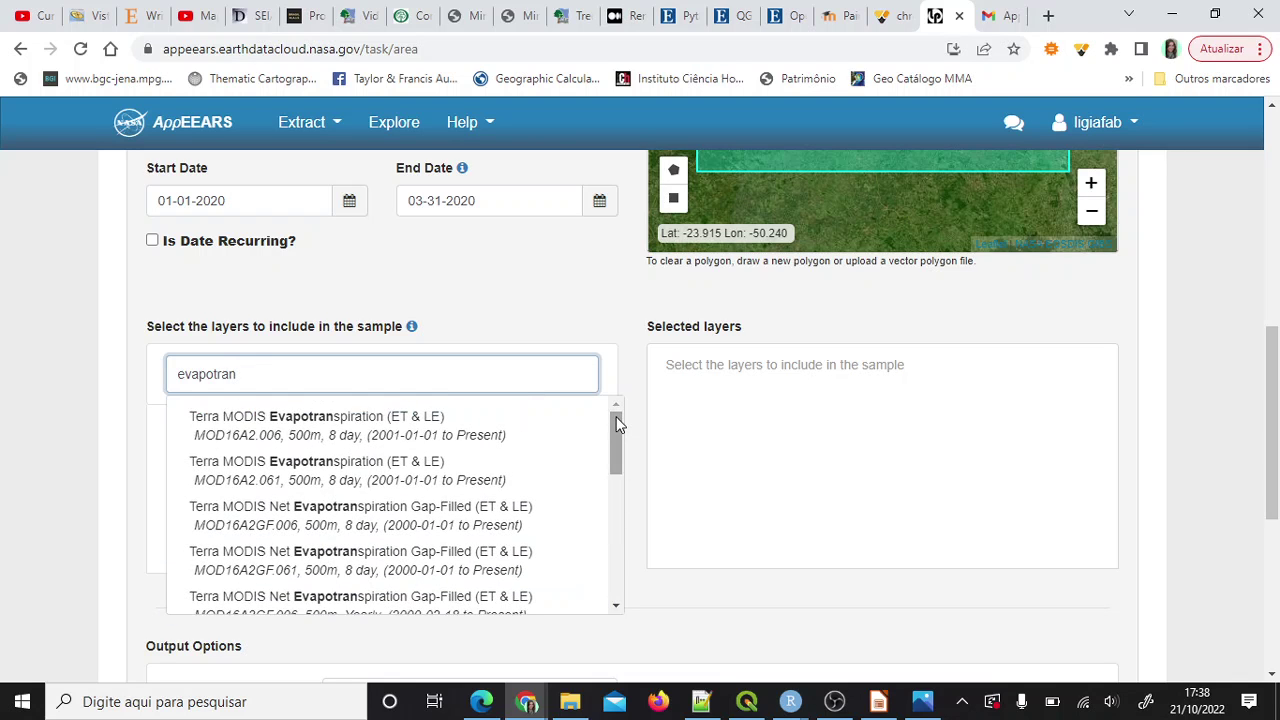
{"action": "left_click", "coordinate": [519, 433]}
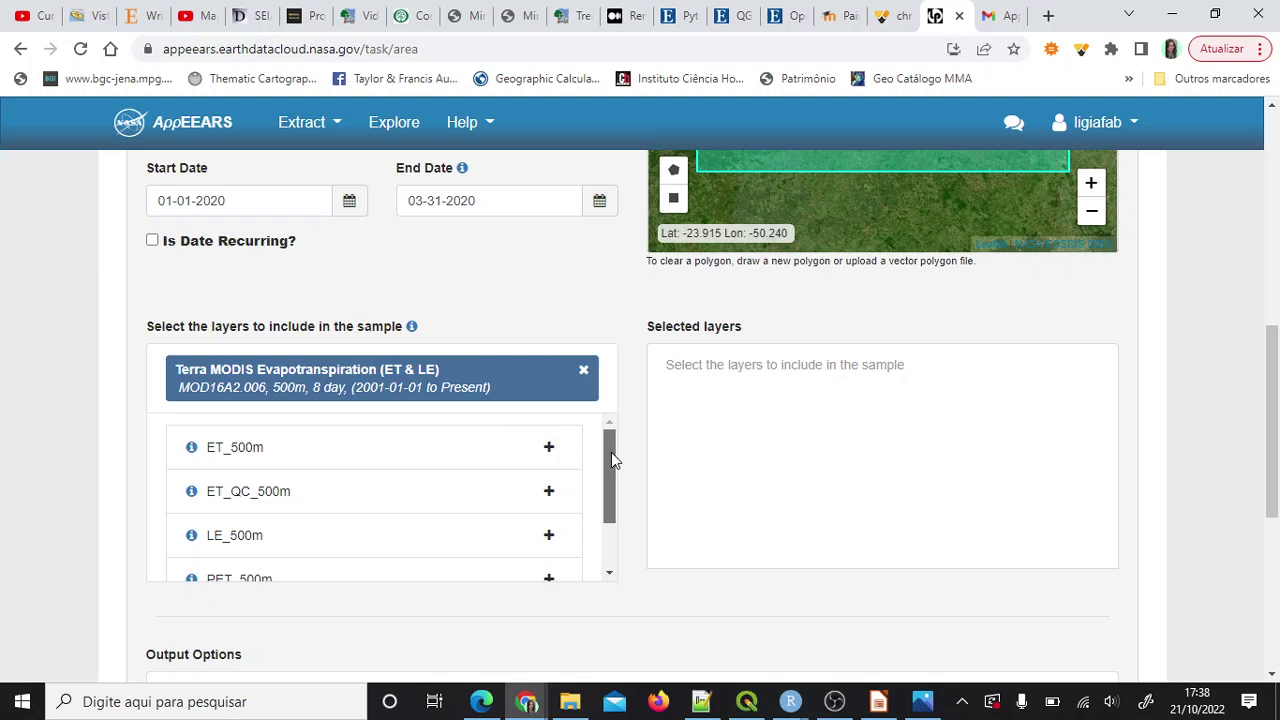
{"action": "left_click_drag", "start_coordinate": [611, 452], "coordinate": [599, 408]}
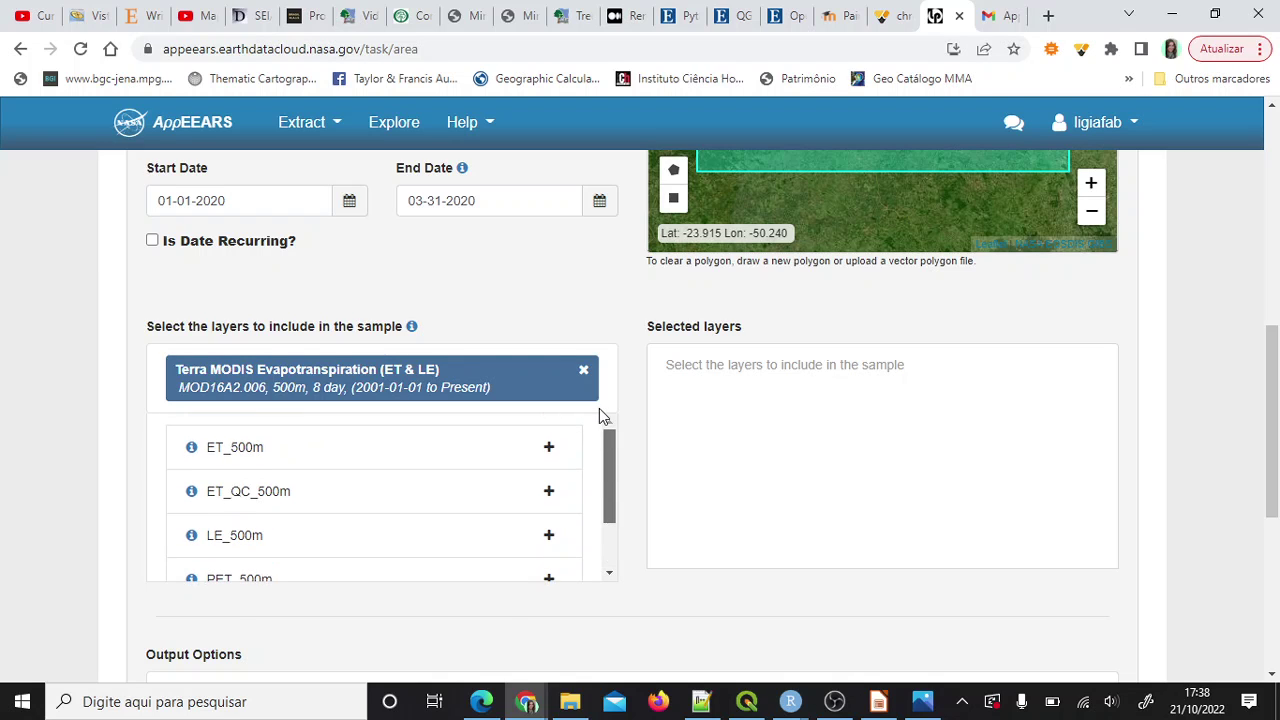
{"action": "left_click", "coordinate": [549, 449]}
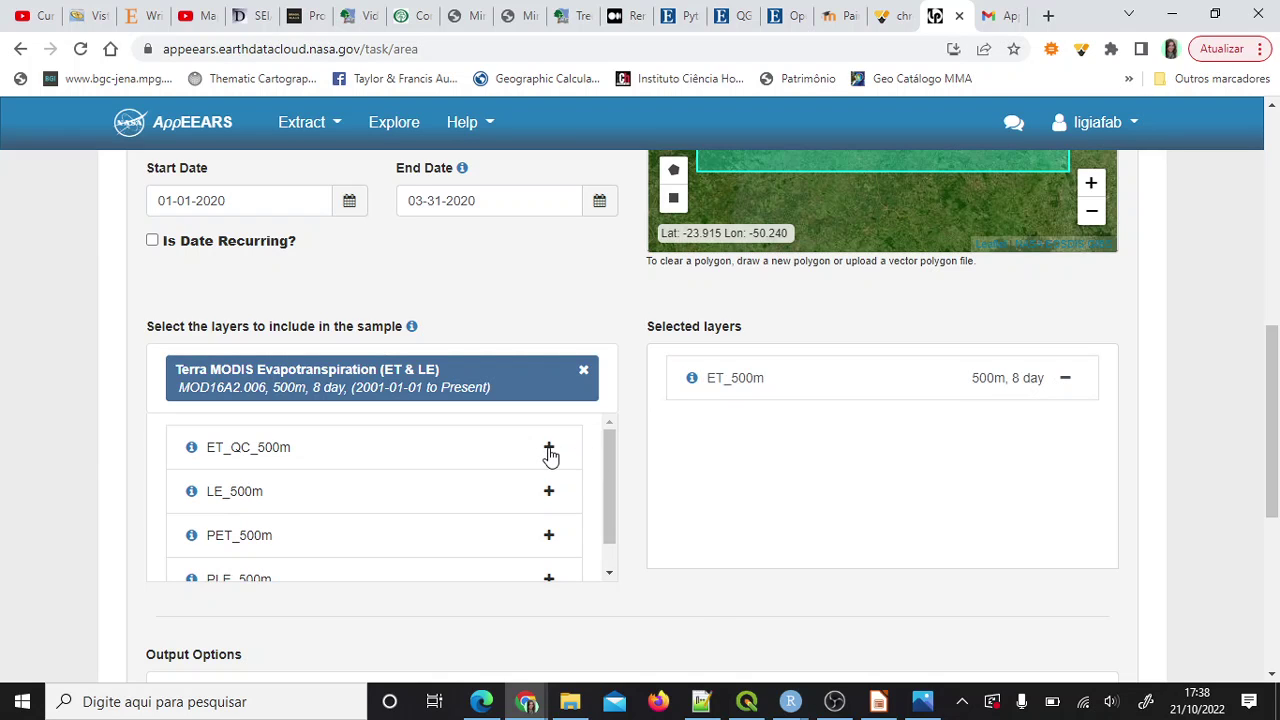
{"action": "left_click", "coordinate": [1067, 380]}
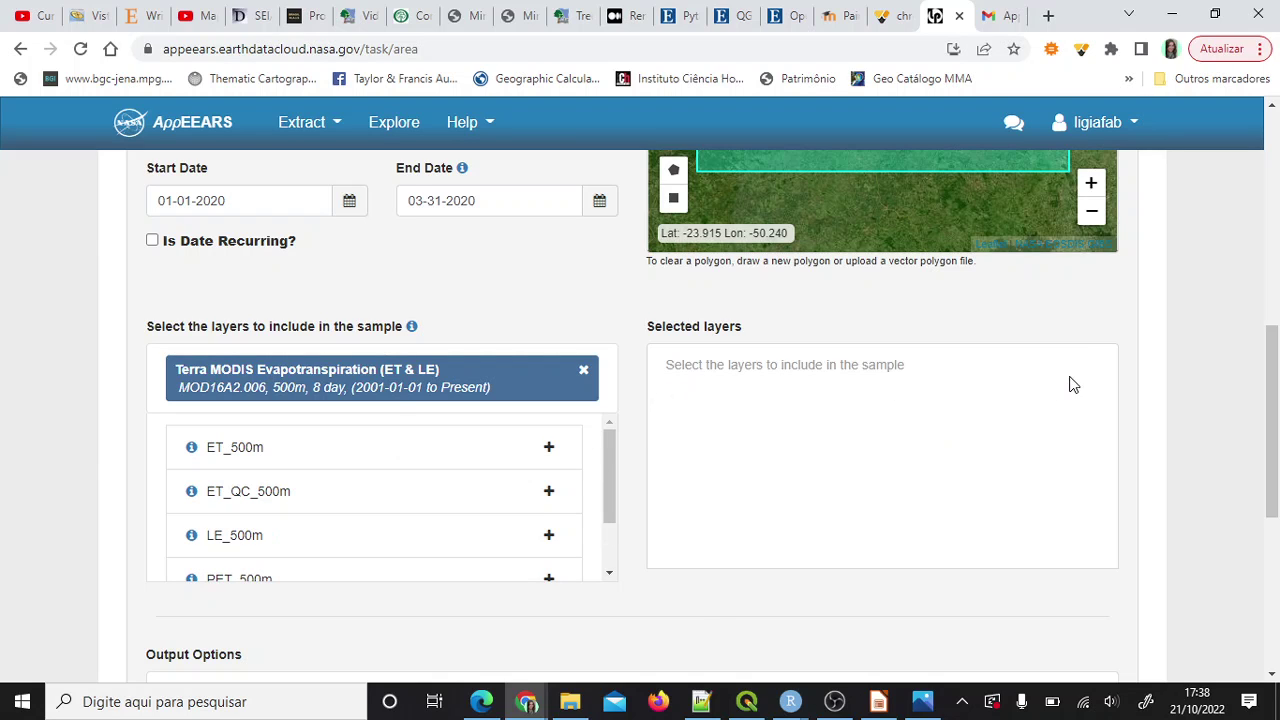
Read the layer details of ET_500m, ET_QC_500m and LE_500m.
{"action": "left_click", "coordinate": [192, 451]}
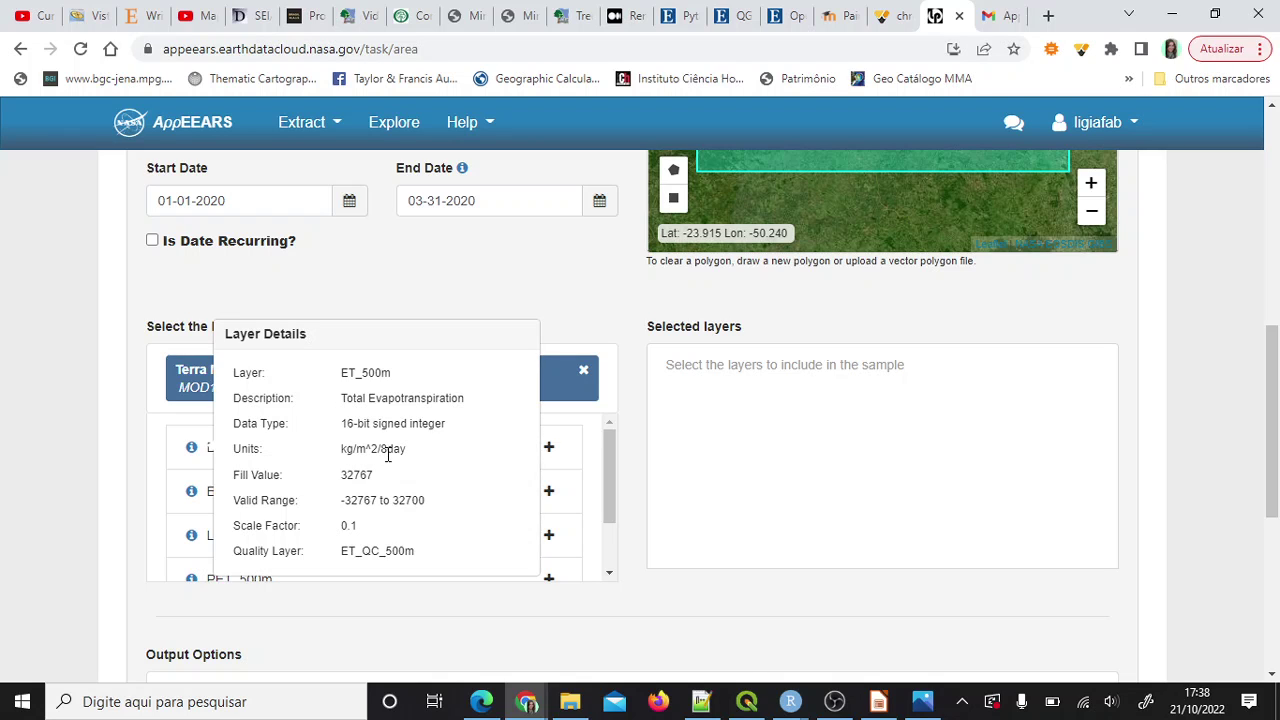
{"action": "left_click_drag", "start_coordinate": [388, 455], "coordinate": [437, 549]}
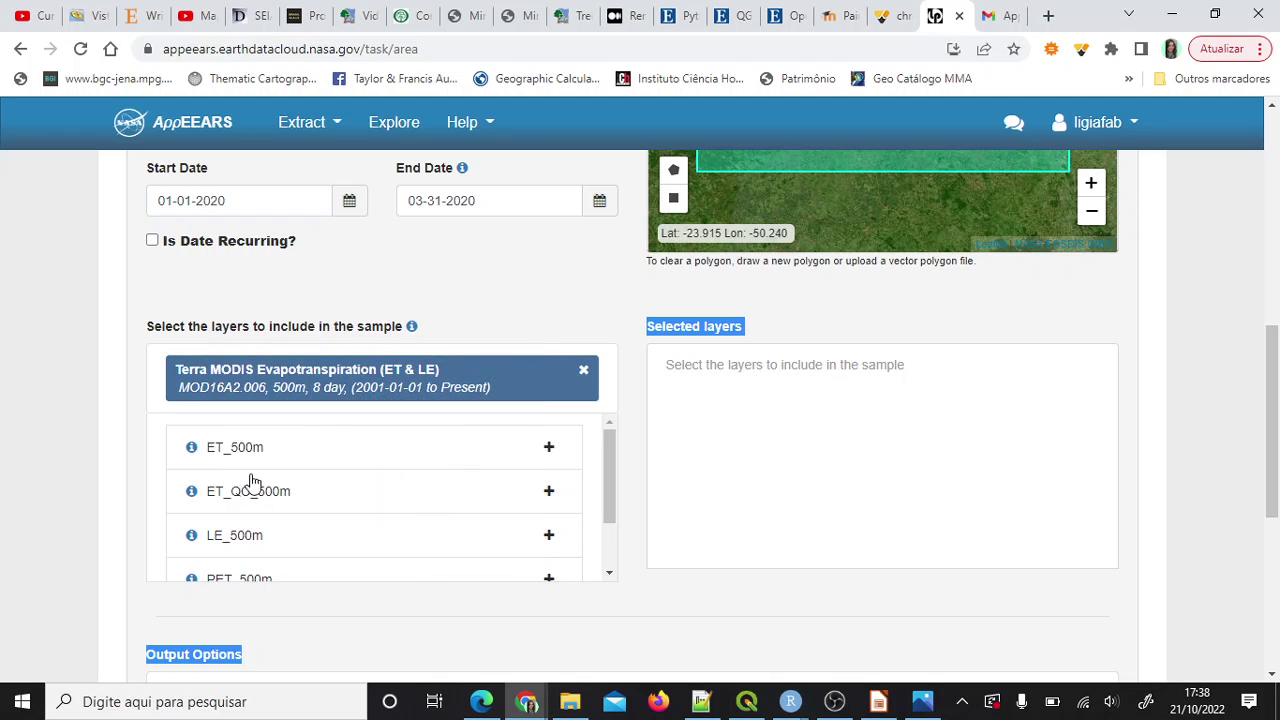
{"action": "left_click", "coordinate": [193, 497]}
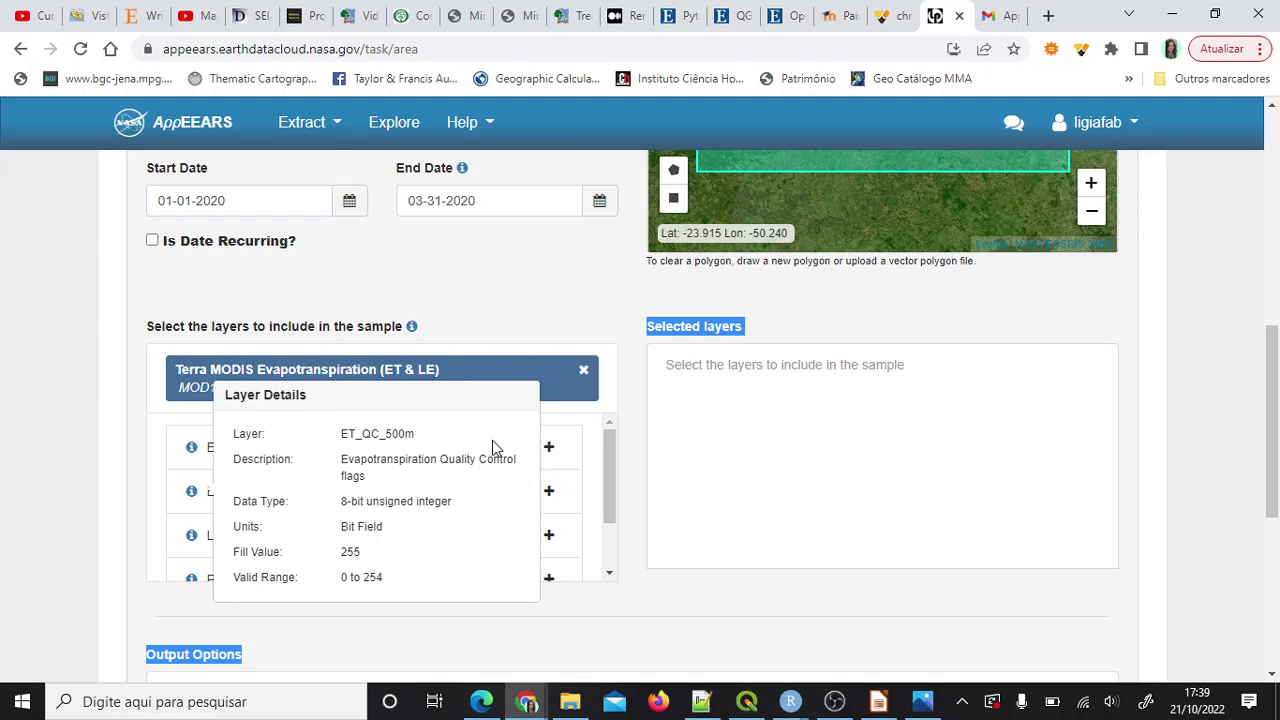
{"action": "left_click", "coordinate": [163, 524]}
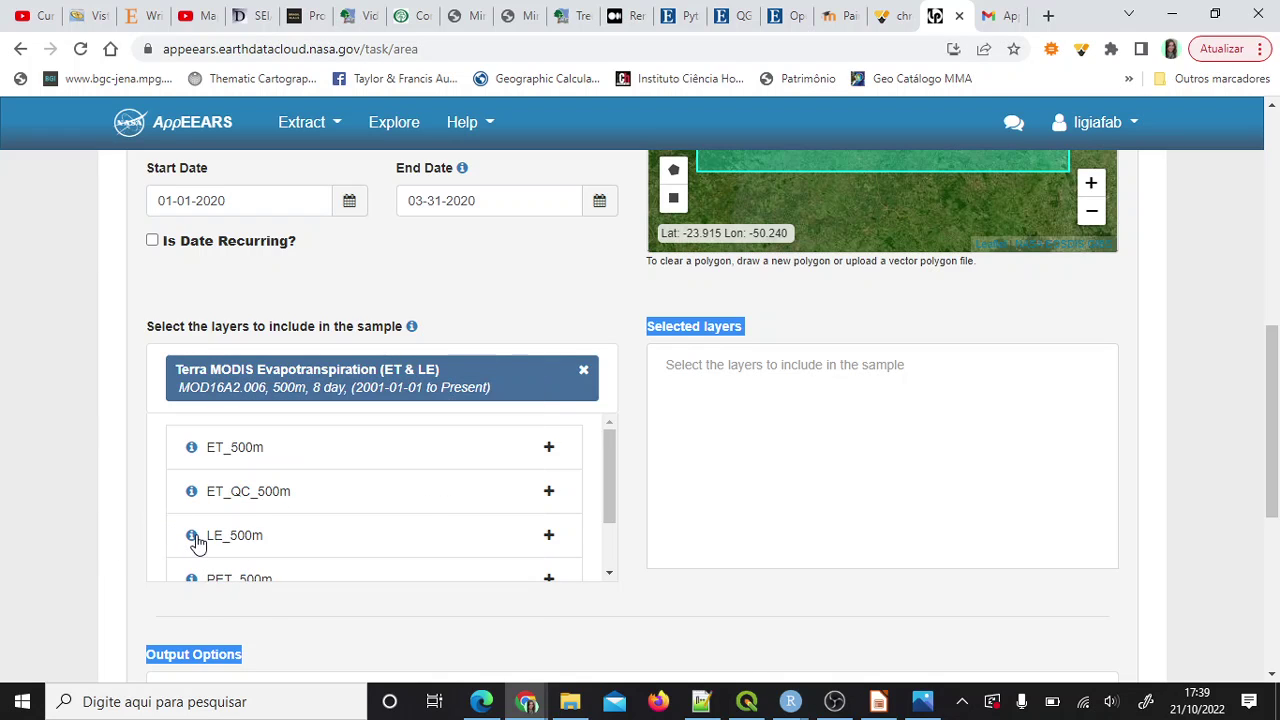
{"action": "left_click", "coordinate": [195, 539]}
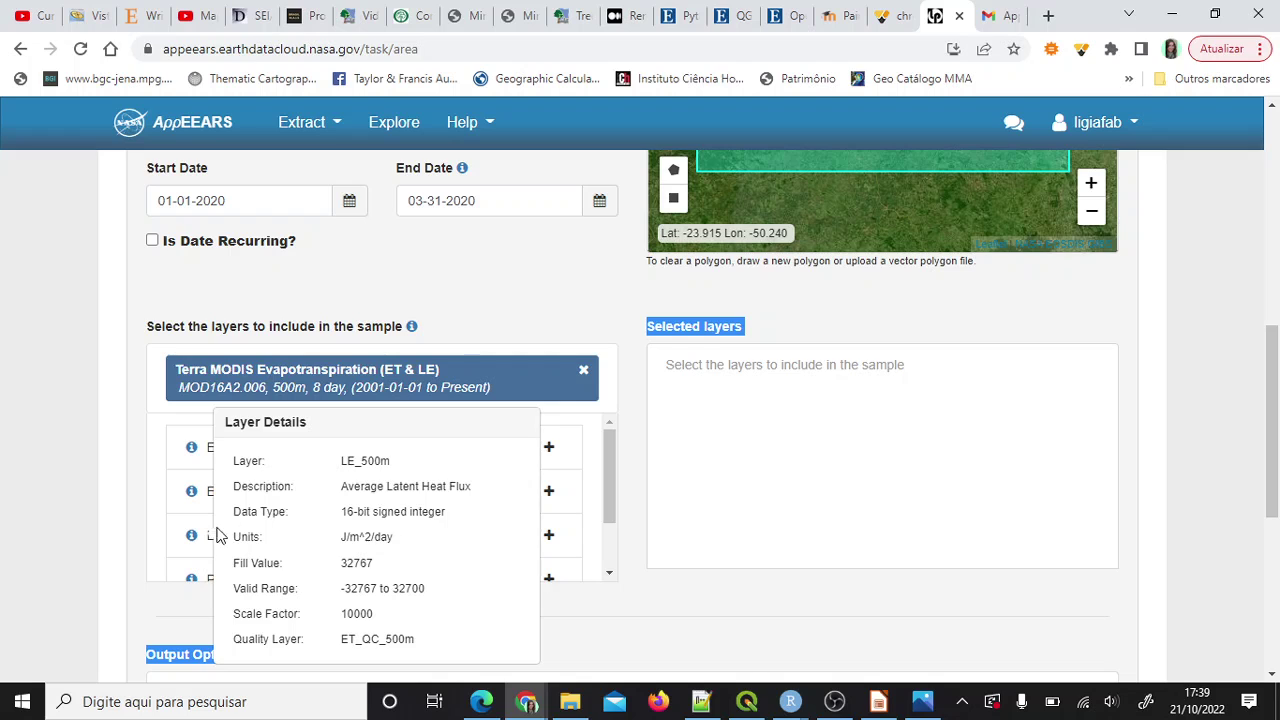
{"action": "left_click", "coordinate": [165, 551]}
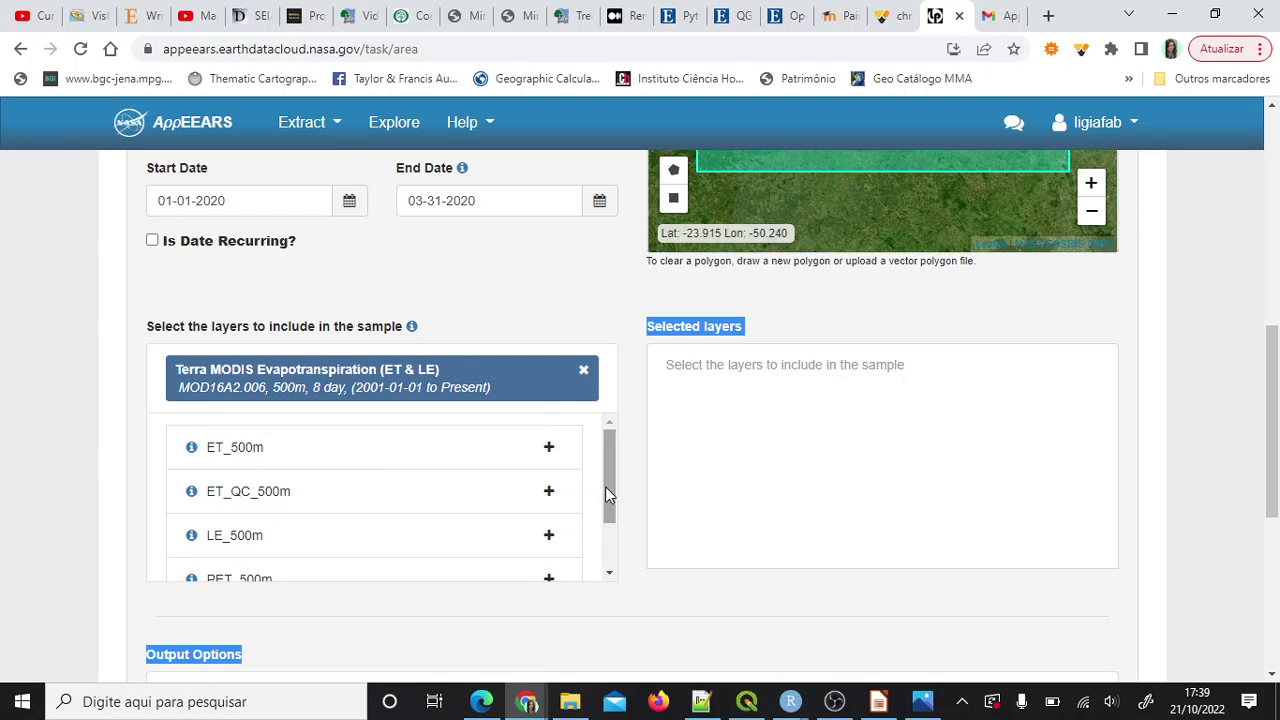
Read the layer details of PET_500m and PLE_500m.
{"action": "left_click_drag", "start_coordinate": [607, 490], "coordinate": [608, 545]}
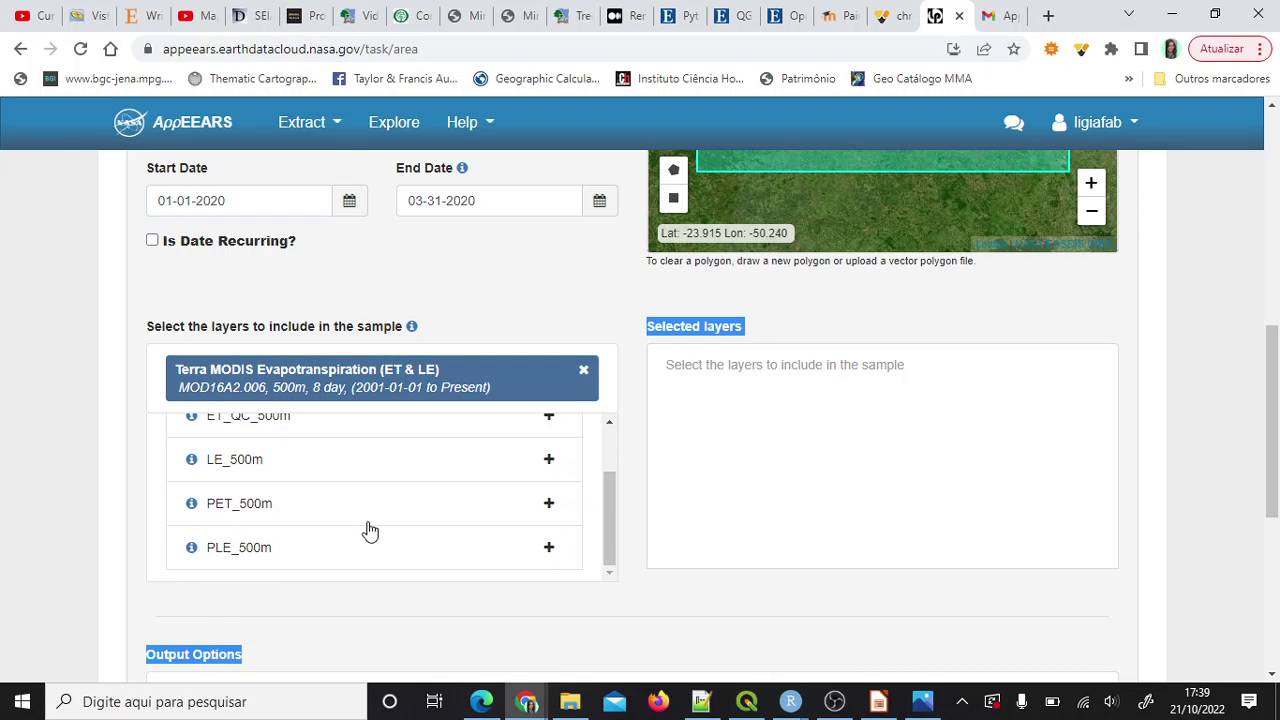
{"action": "left_click", "coordinate": [191, 504]}
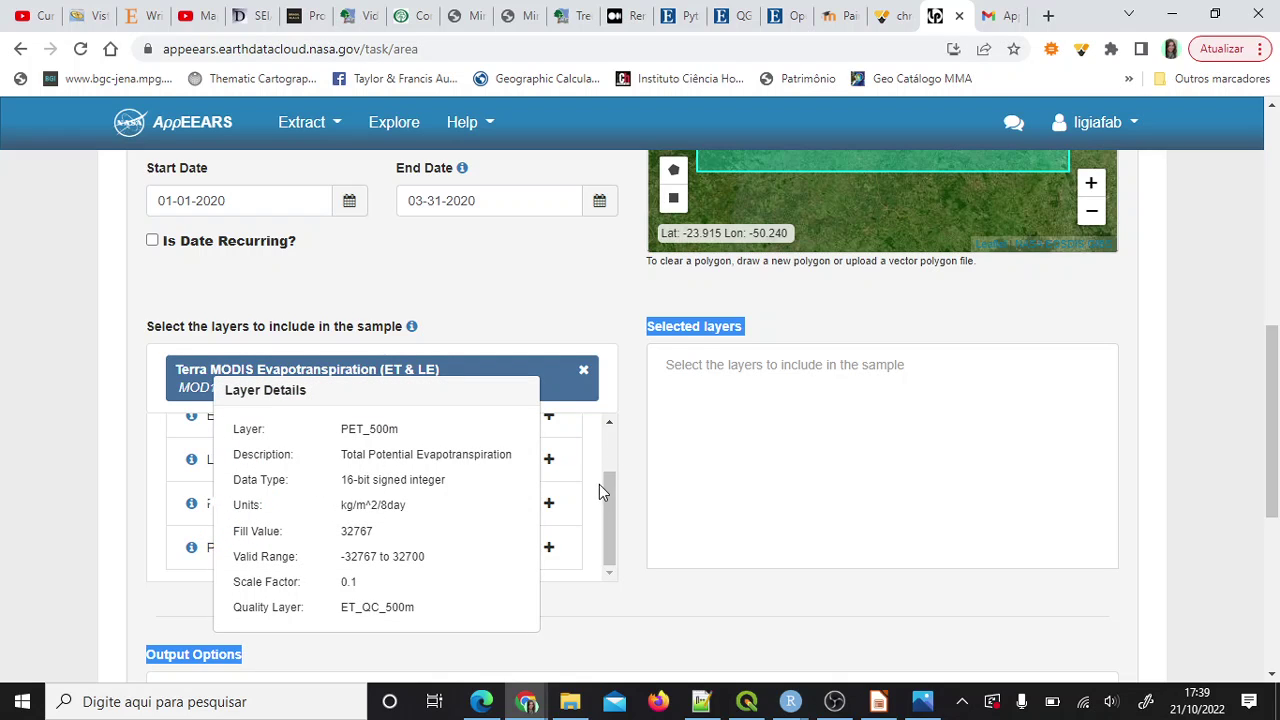
{"action": "left_click", "coordinate": [580, 509]}
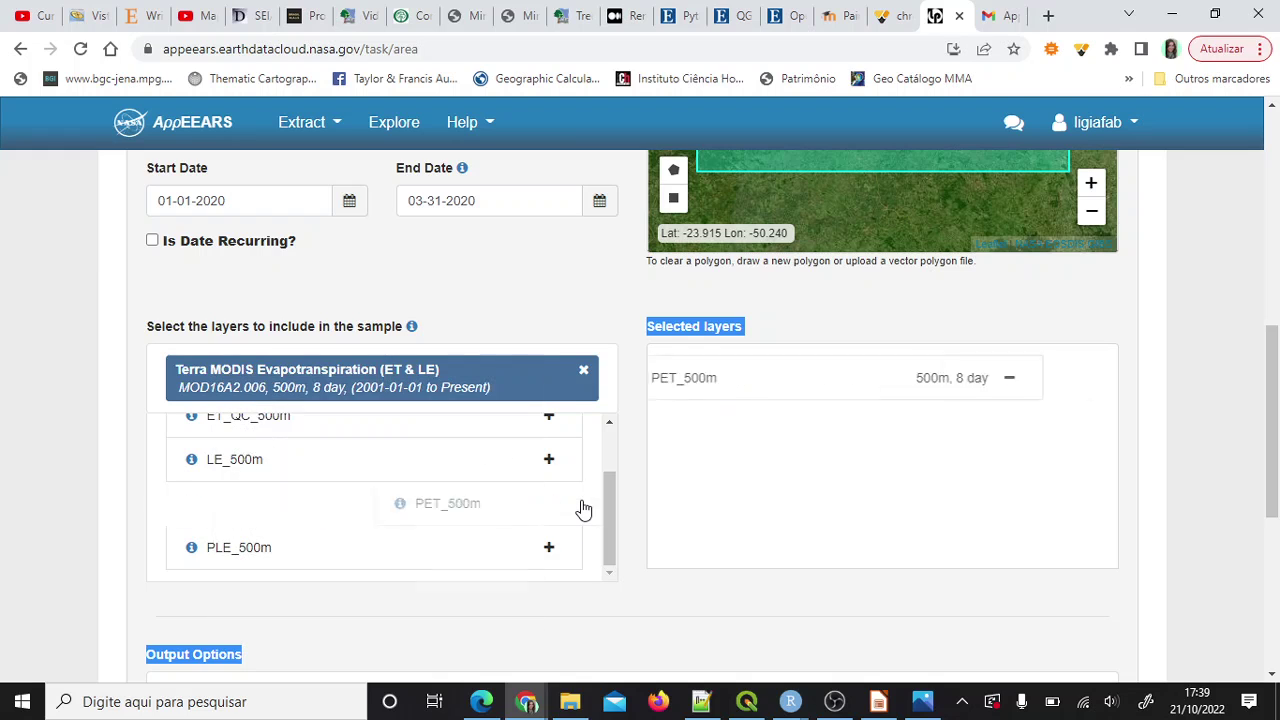
{"action": "left_click", "coordinate": [191, 547]}
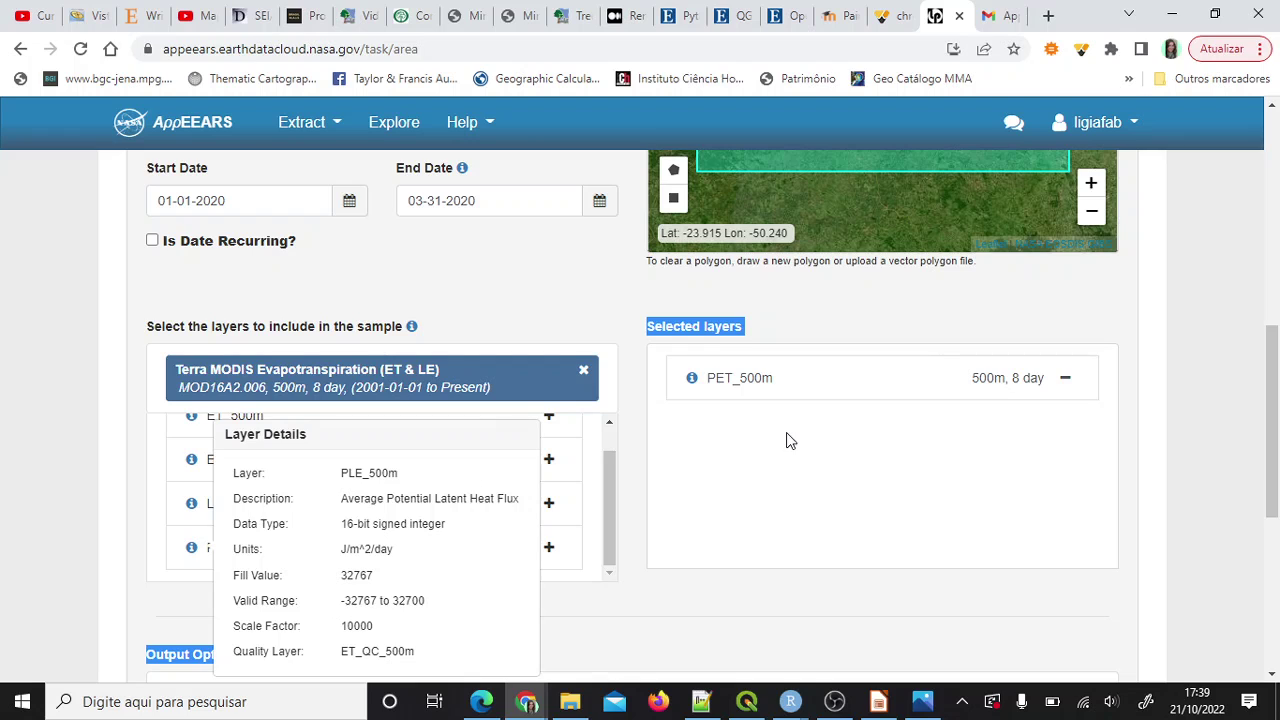
Remove PET_500m from the selected layers and add ET_500m instead.
{"action": "left_click", "coordinate": [1066, 385]}
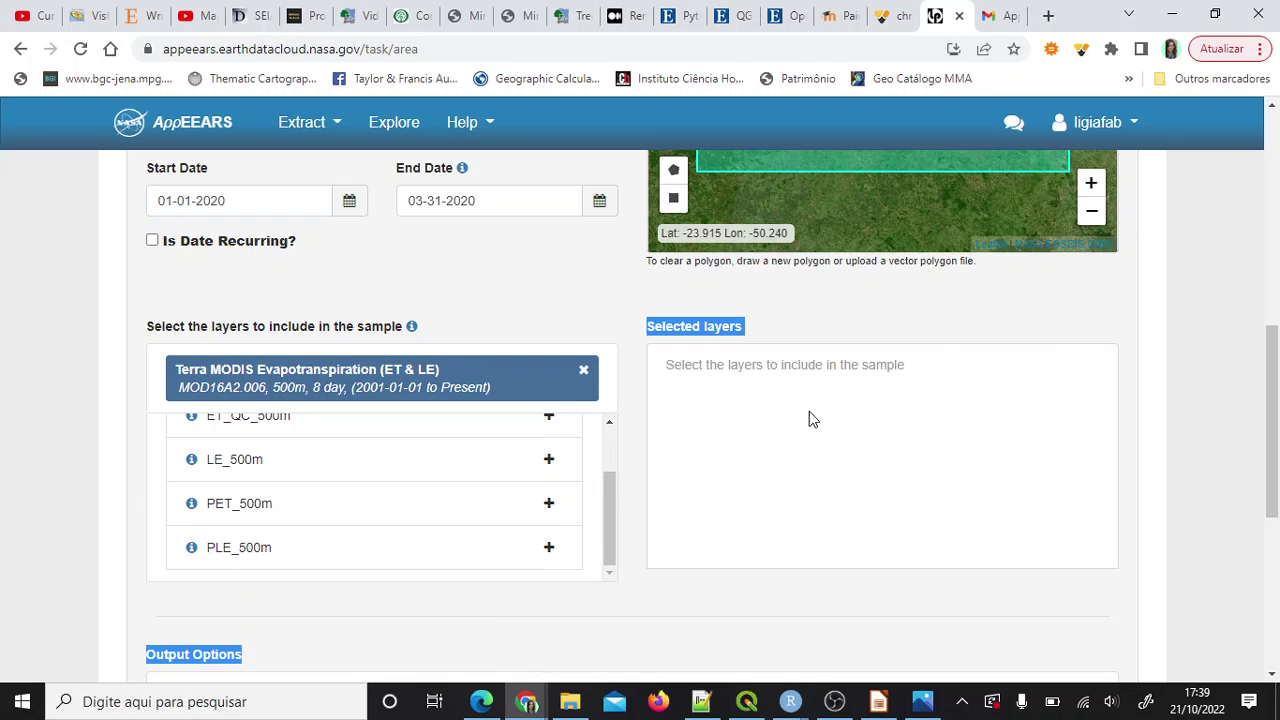
{"action": "left_click_drag", "start_coordinate": [608, 497], "coordinate": [606, 440]}
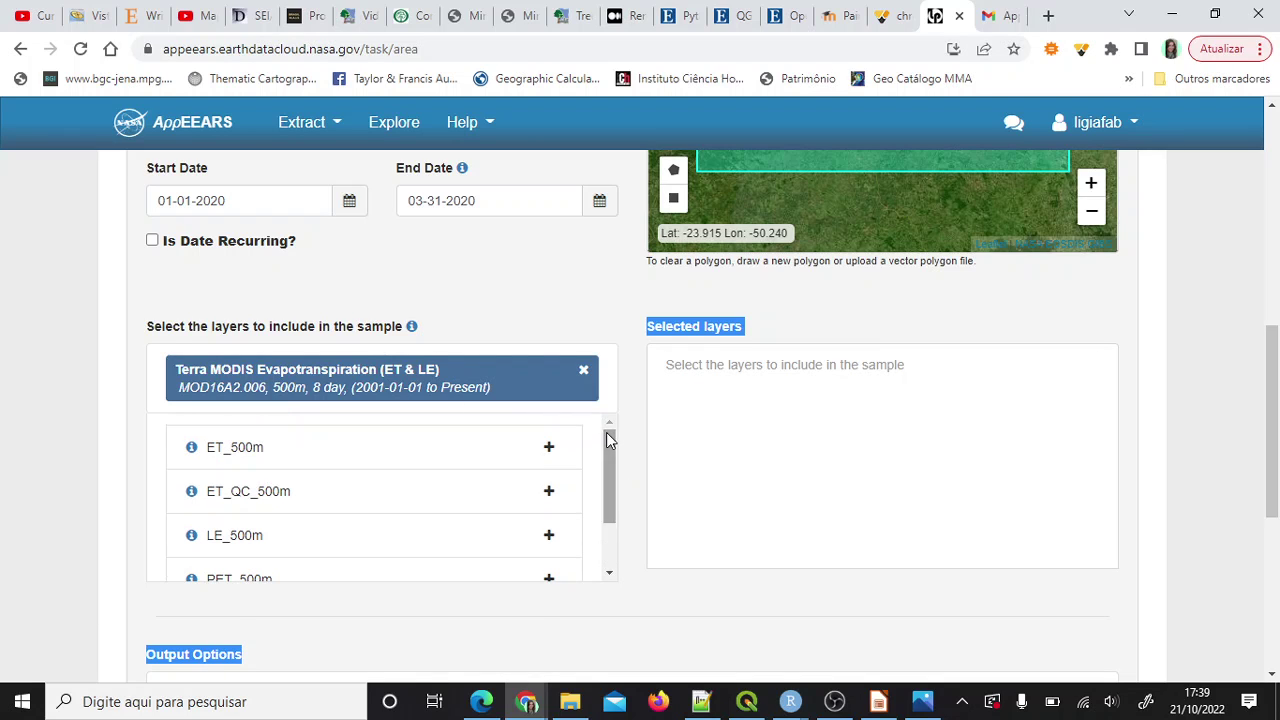
{"action": "left_click", "coordinate": [552, 455]}
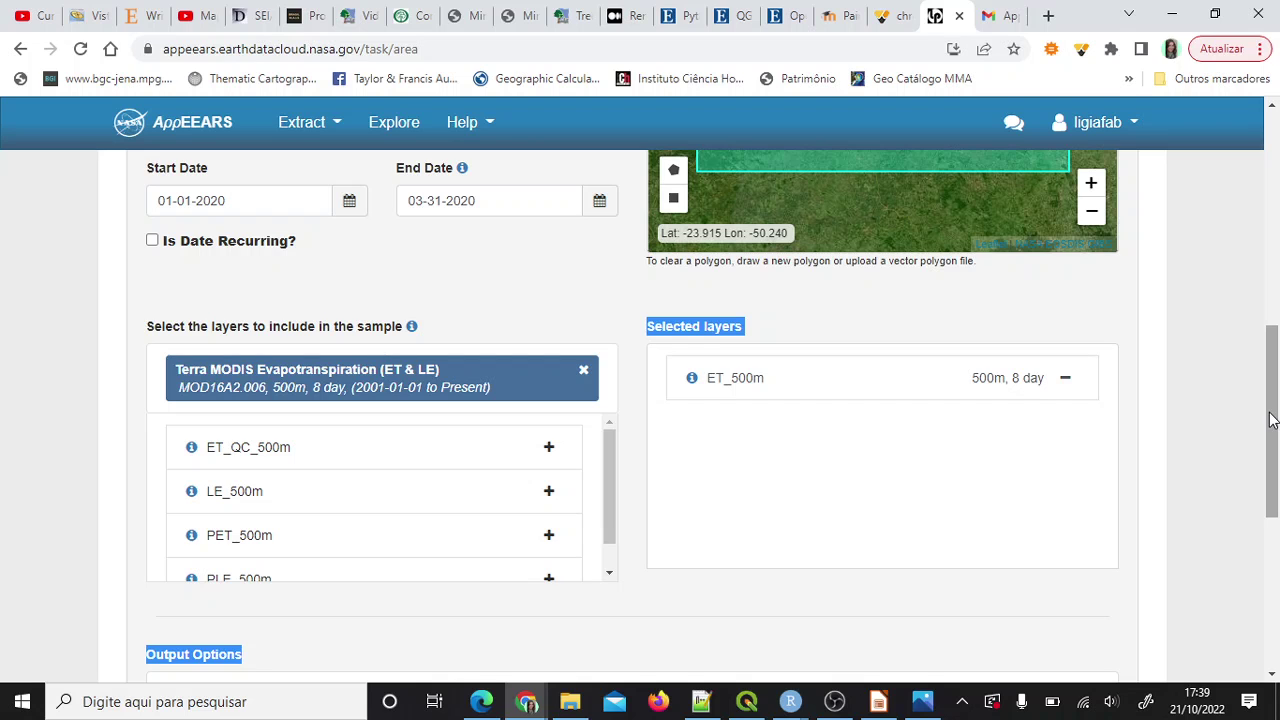
Set the output options to the GeoTiff file format and the Geographic projection.
{"action": "left_click_drag", "start_coordinate": [1272, 420], "coordinate": [1276, 510]}
{"action": "left_click", "coordinate": [746, 436]}
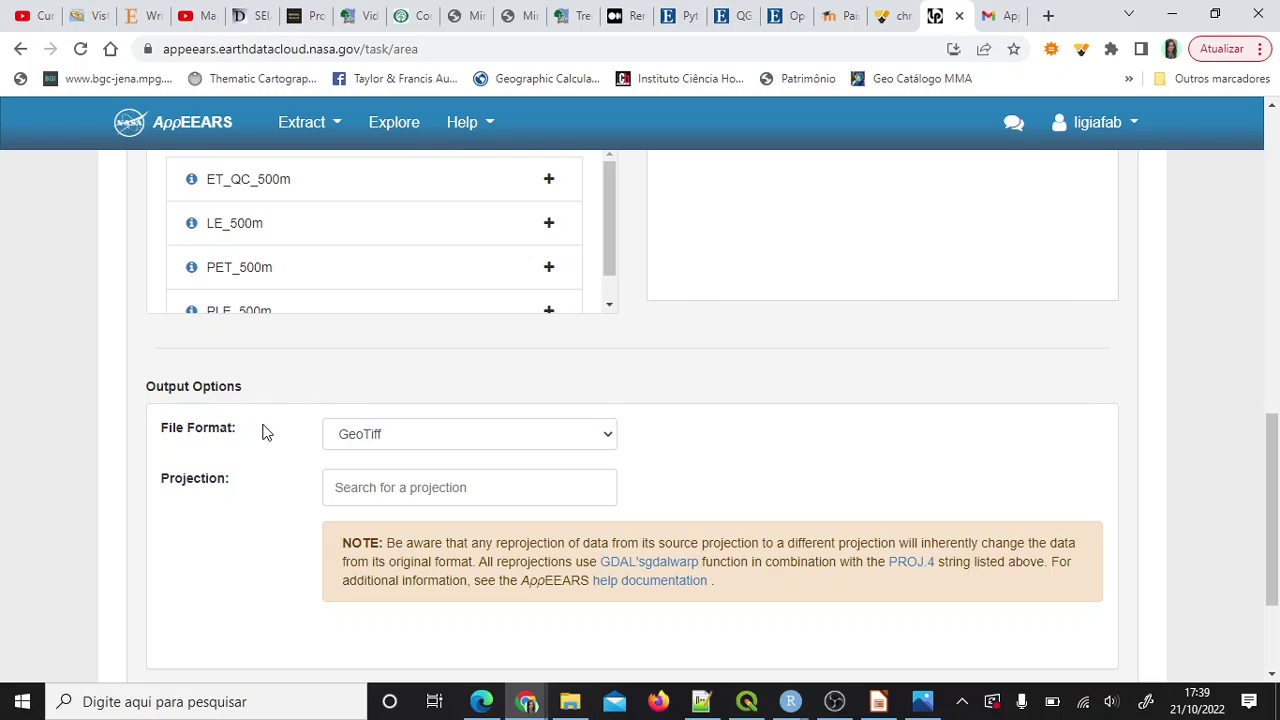
{"action": "left_click", "coordinate": [366, 440]}
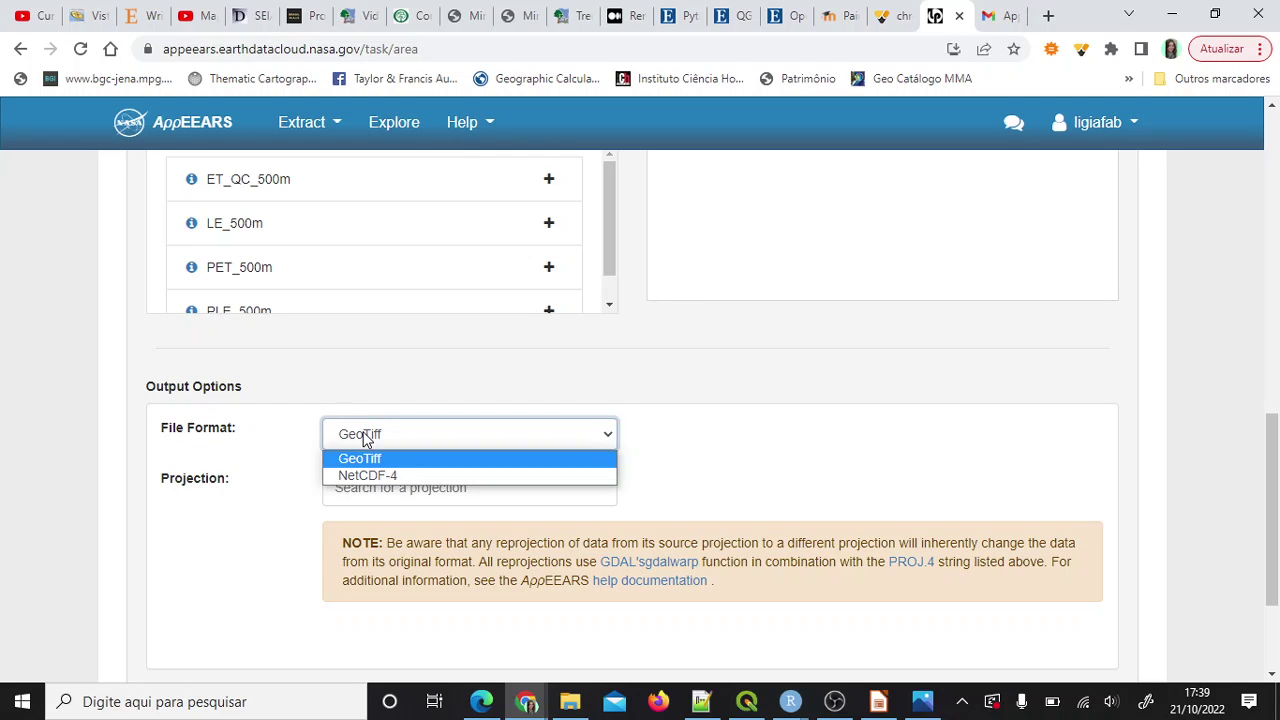
{"action": "left_click", "coordinate": [366, 437]}
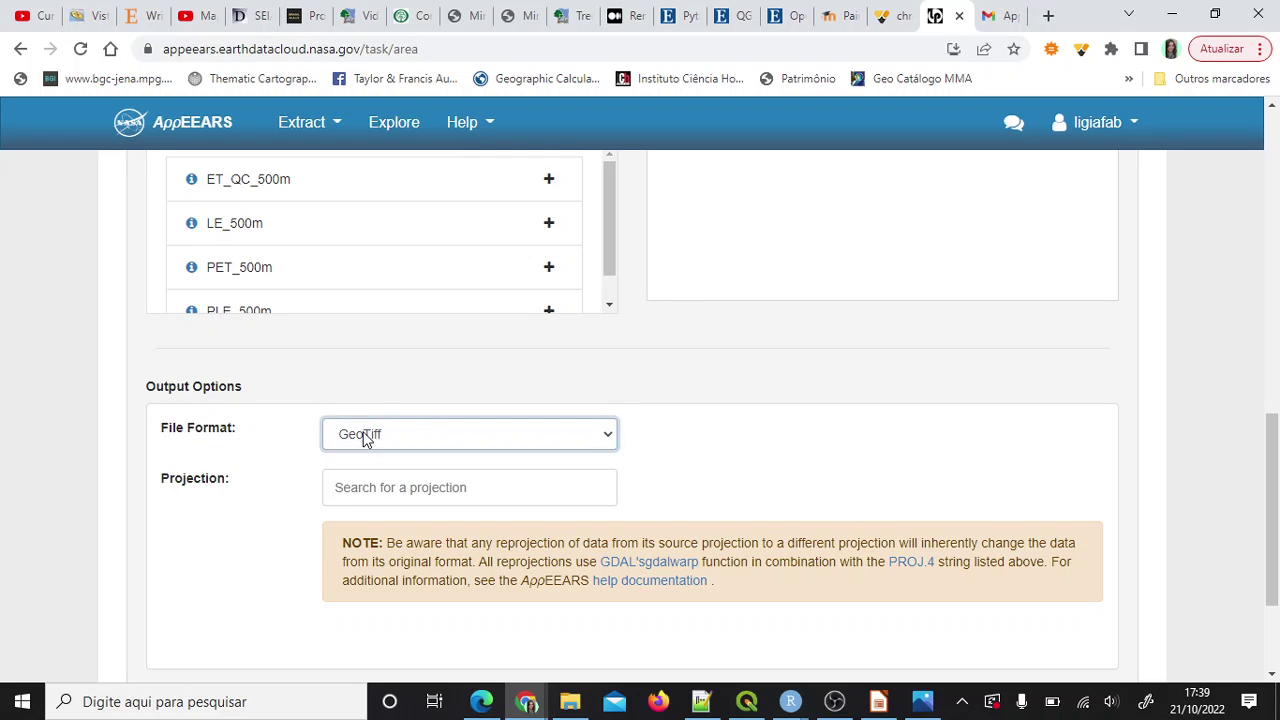
{"action": "left_click", "coordinate": [449, 480]}
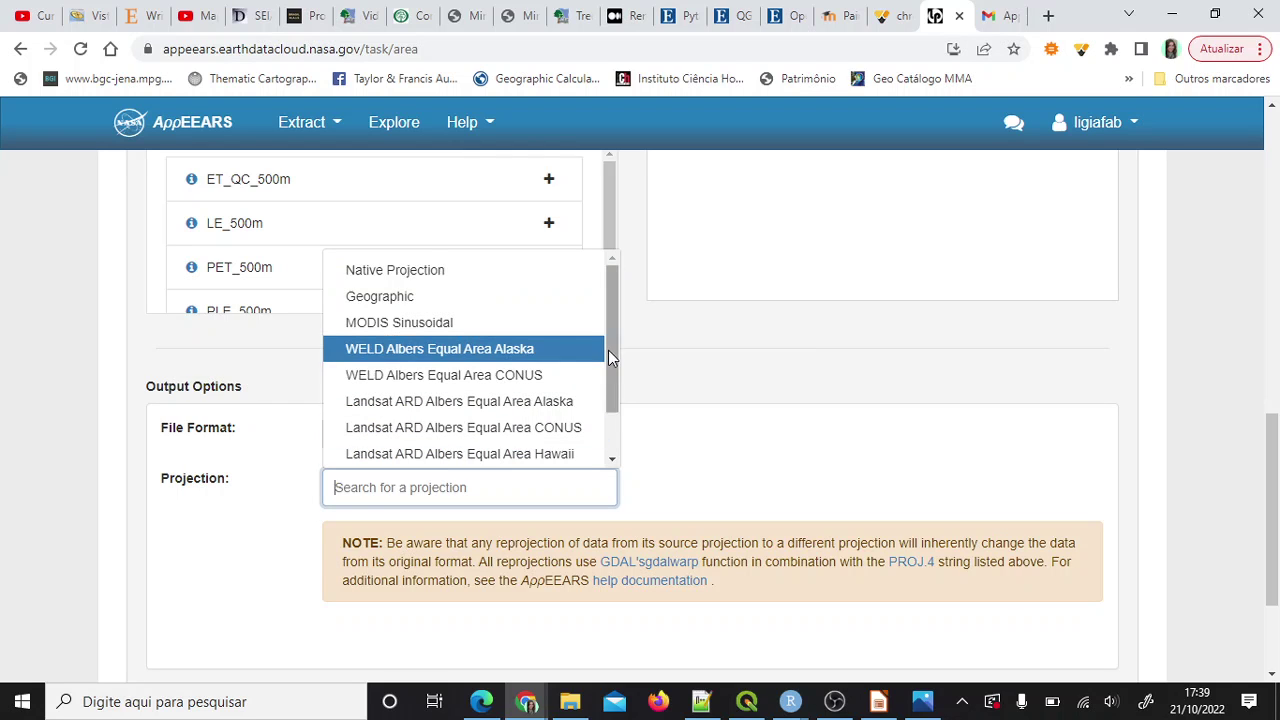
{"action": "left_click_drag", "start_coordinate": [611, 346], "coordinate": [615, 303]}
{"action": "left_click", "coordinate": [400, 298]}
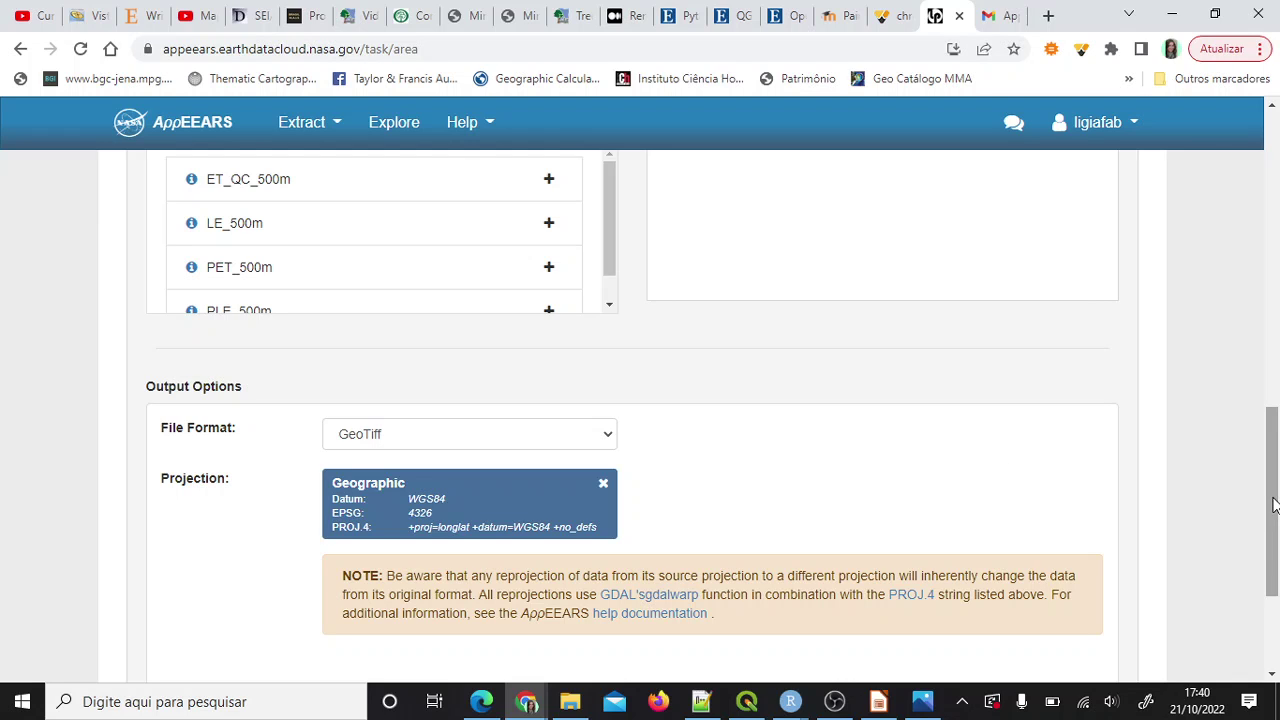
Submit the area sample request.
{"action": "left_click_drag", "start_coordinate": [1273, 505], "coordinate": [1273, 552]}
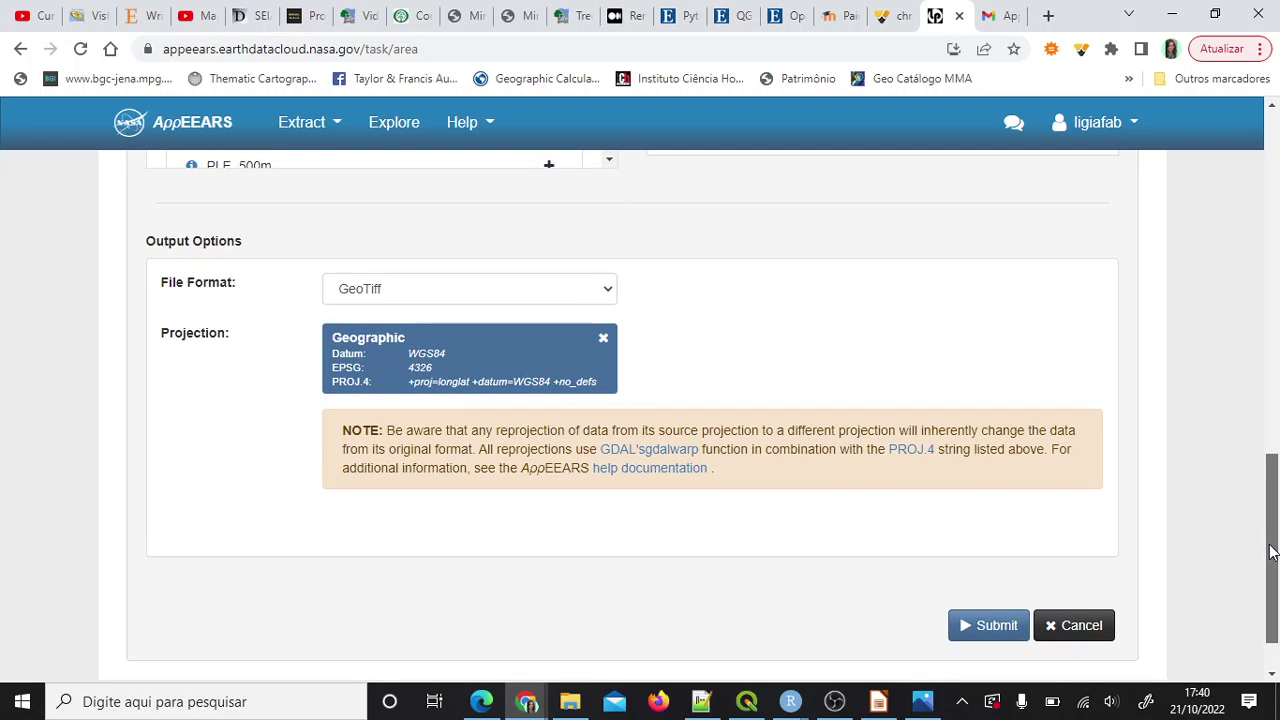
{"action": "left_click", "coordinate": [993, 627]}
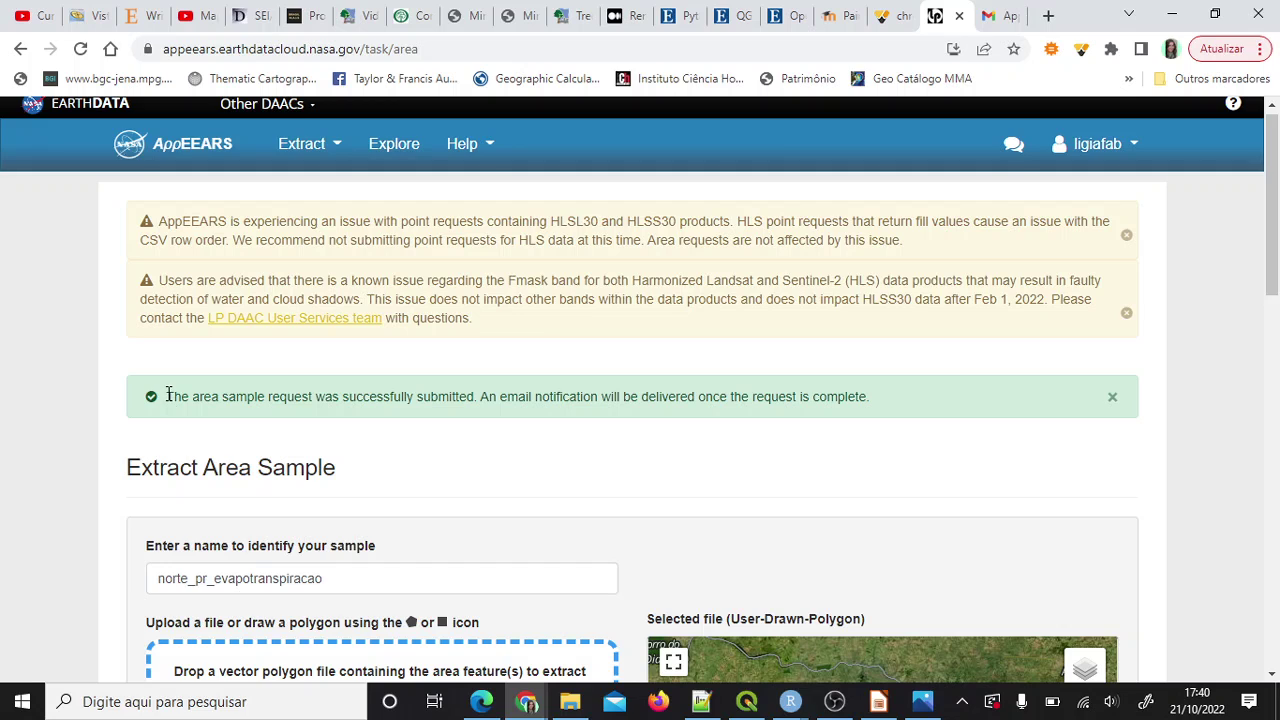
{"action": "left_click_drag", "start_coordinate": [166, 396], "coordinate": [766, 396]}
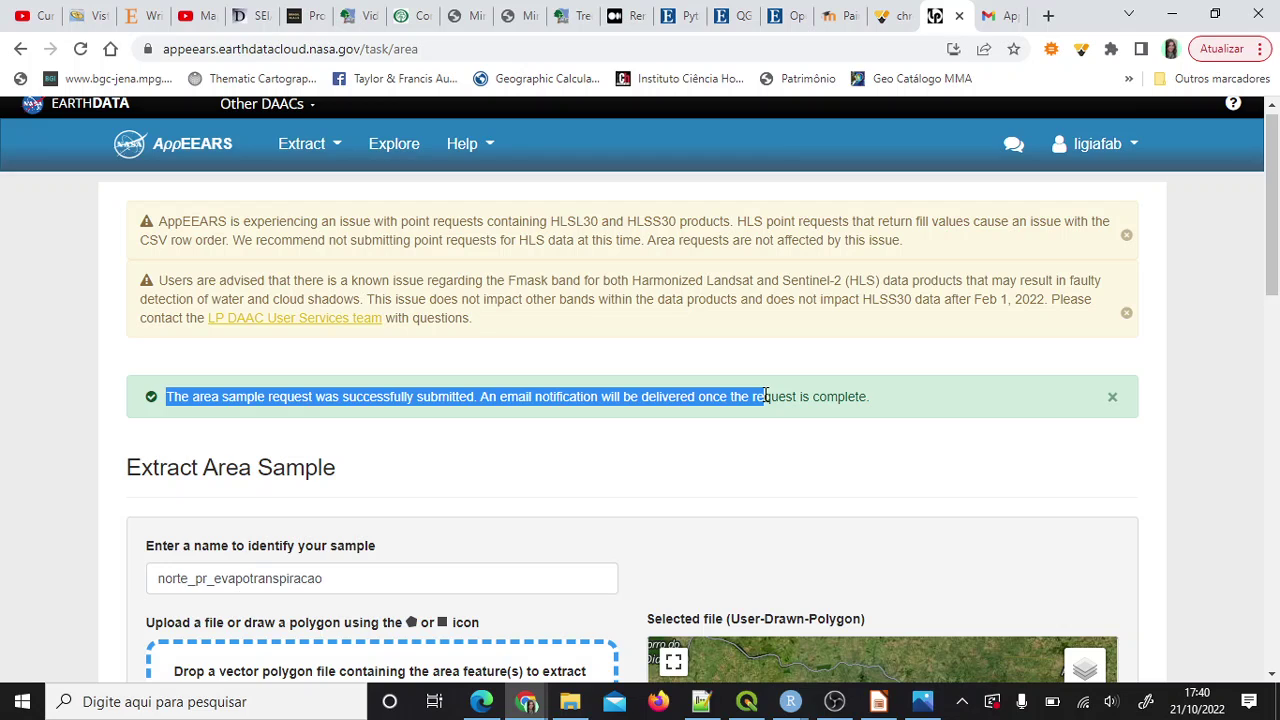
{"action": "left_click", "coordinate": [788, 397]}
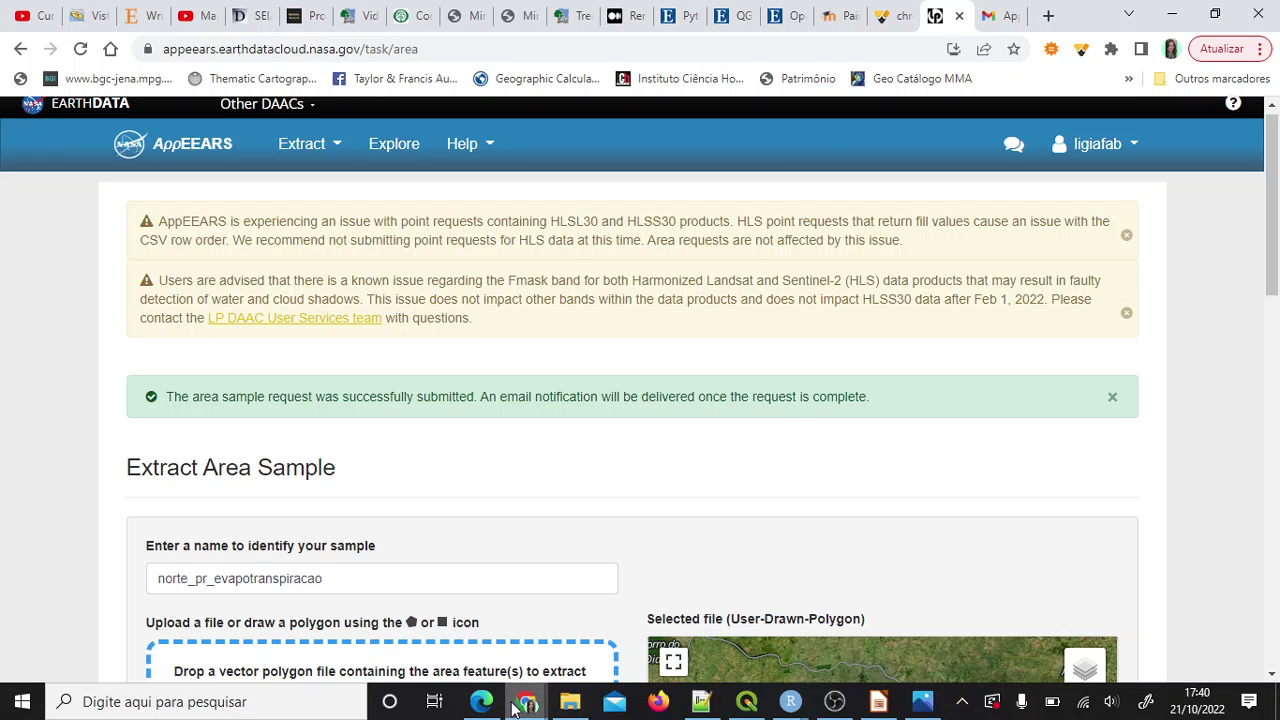
Switch to the AppEEARS completion e-mail in Gmail and open the Explore link of the londrina_2018_temp_surface request.
{"action": "mouse_move", "coordinate": [536, 706]}
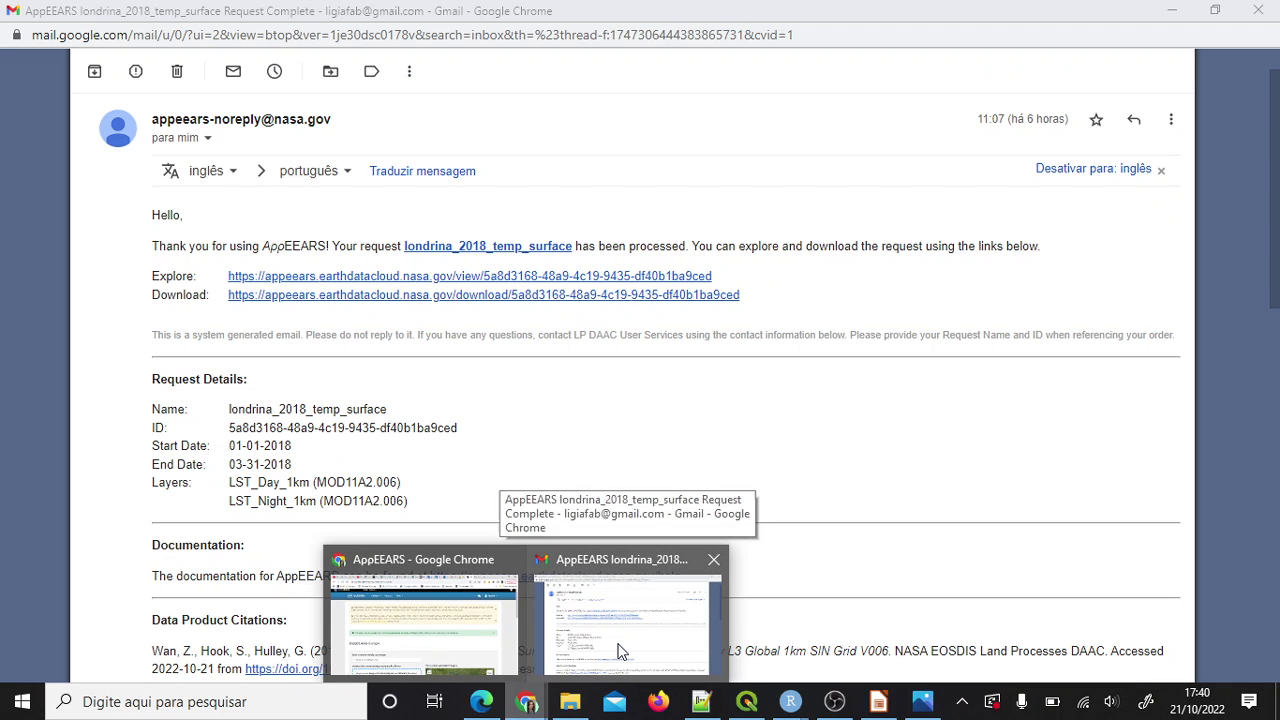
{"action": "left_click", "coordinate": [620, 650]}
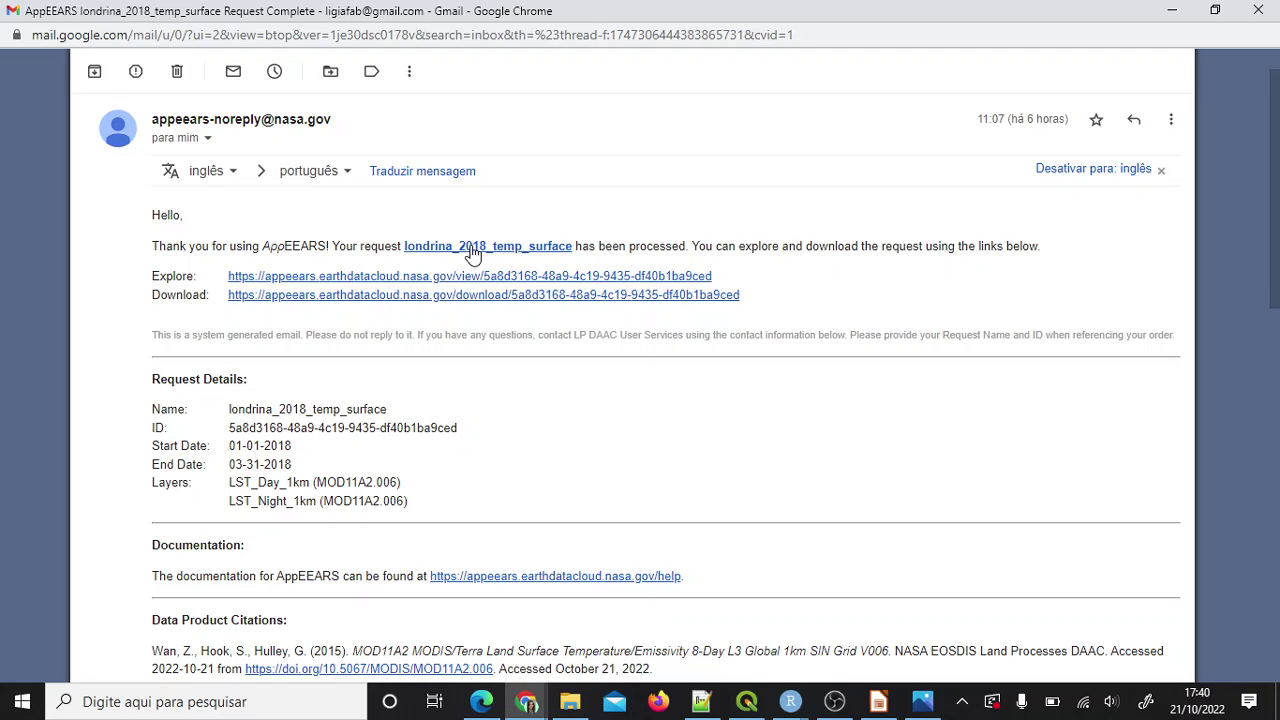
{"action": "left_click_drag", "start_coordinate": [611, 246], "coordinate": [428, 254]}
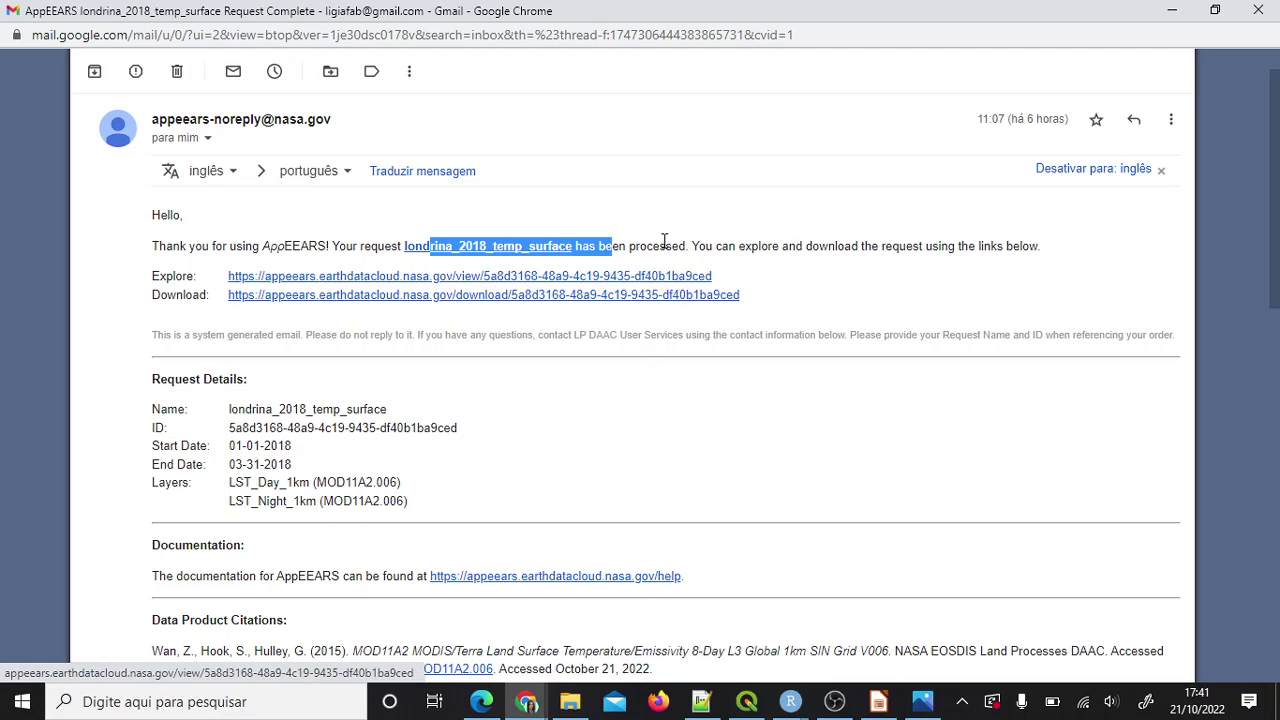
{"action": "left_click", "coordinate": [656, 247]}
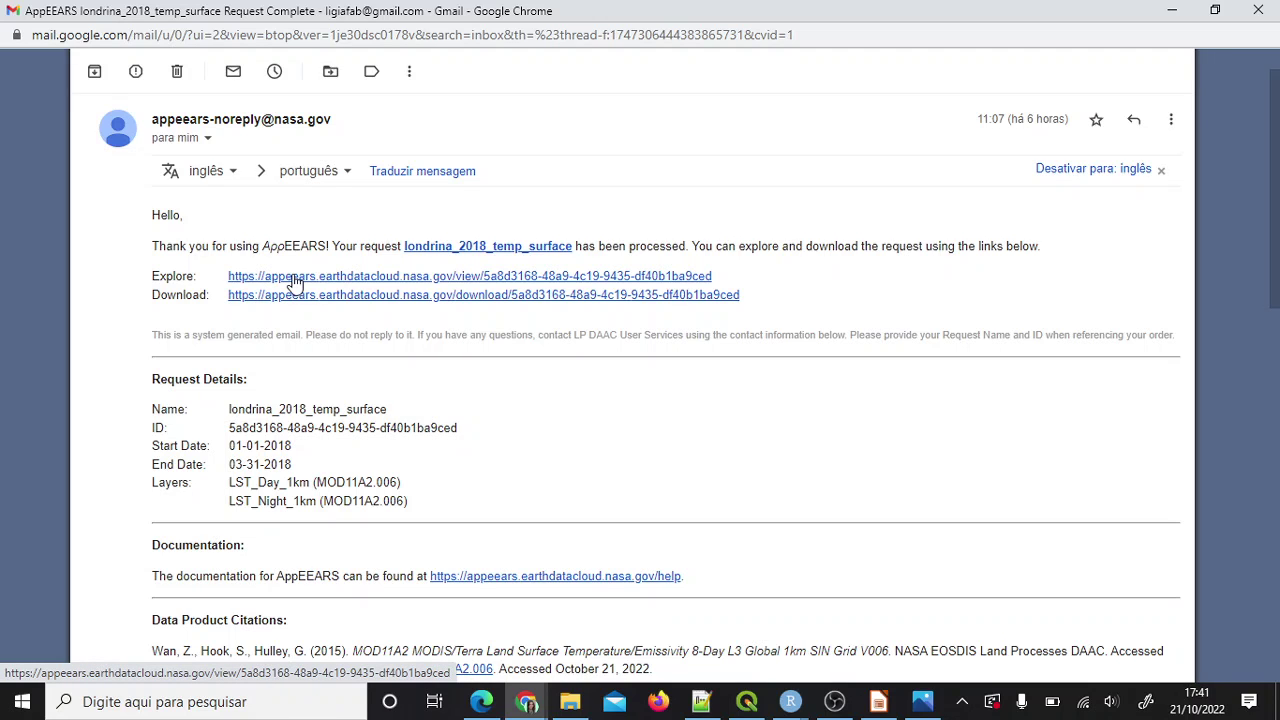
{"action": "left_click", "coordinate": [295, 277]}
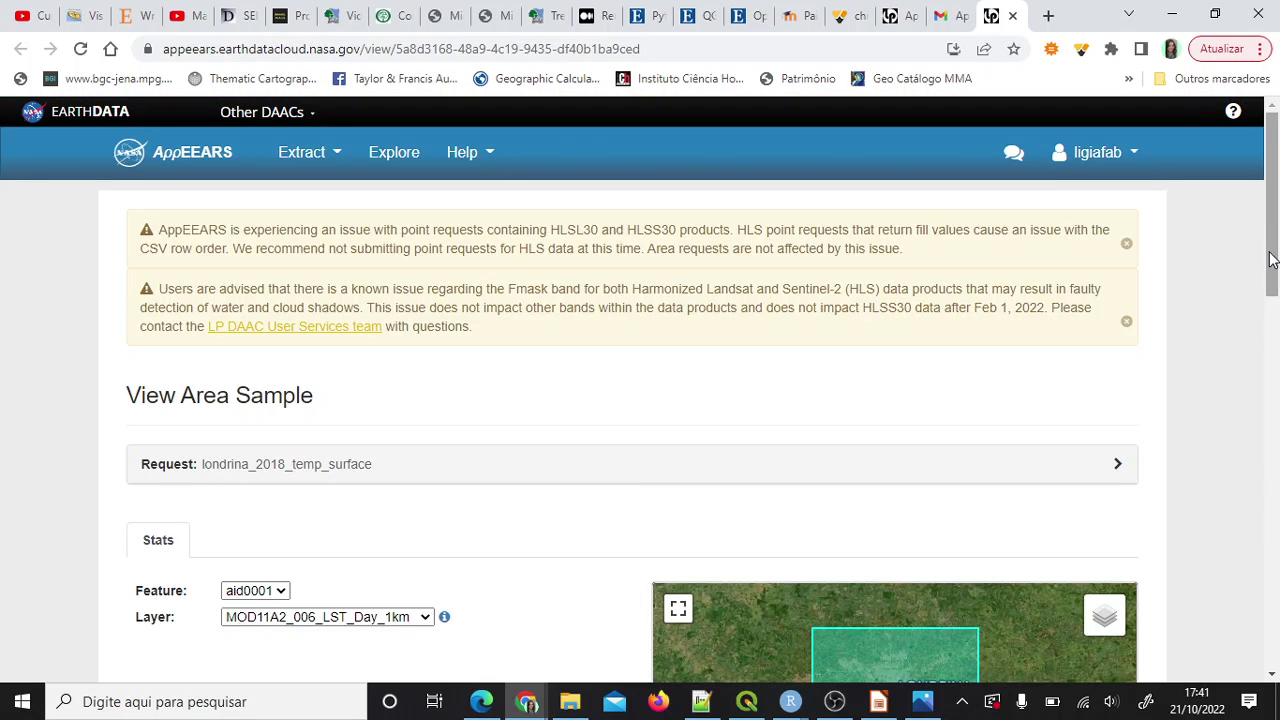
Examine the Layer Stats box plots of LST_Day_1km for the individual dates.
{"action": "left_click_drag", "start_coordinate": [1271, 259], "coordinate": [1272, 298]}
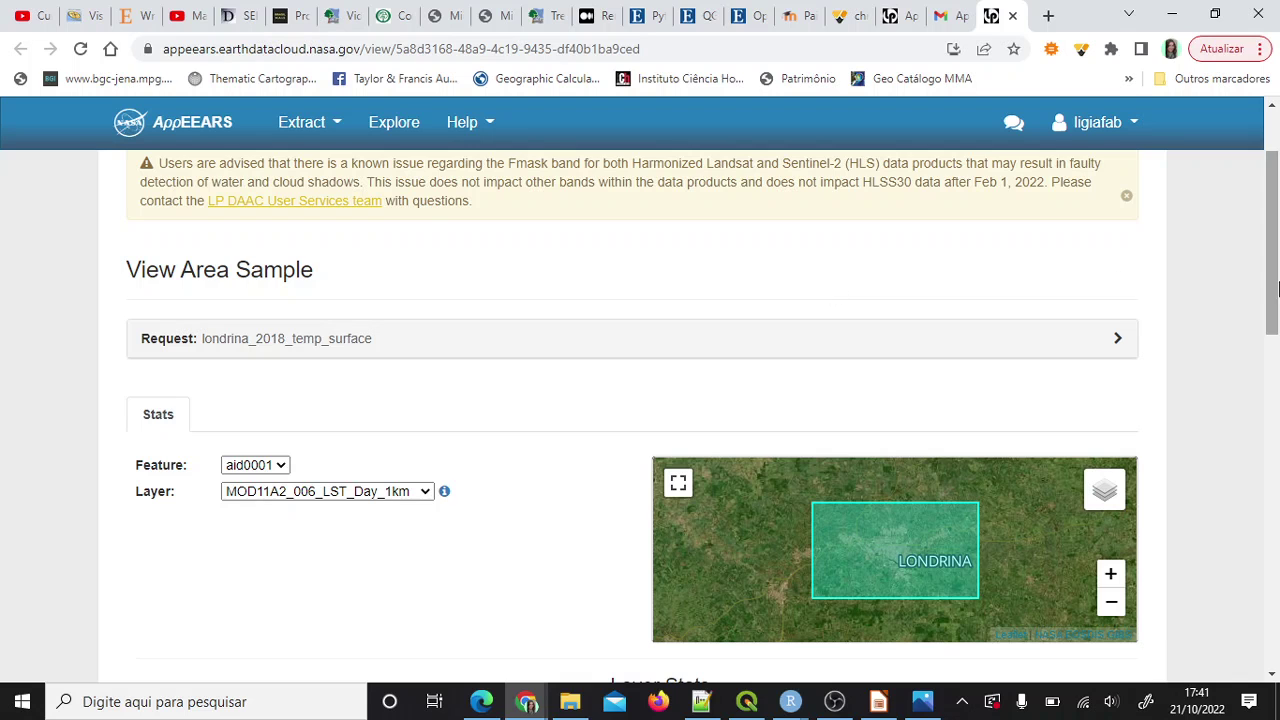
{"action": "left_click_drag", "start_coordinate": [1274, 297], "coordinate": [1270, 458]}
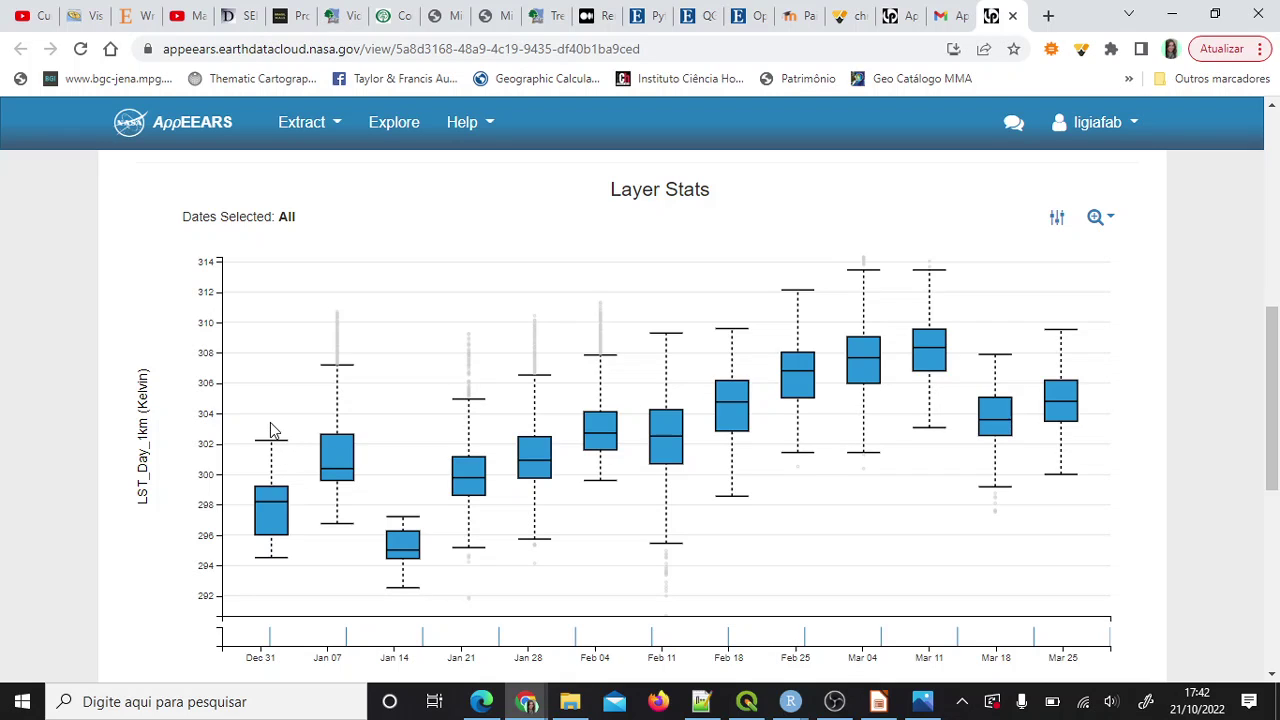
{"action": "mouse_move", "coordinate": [277, 528]}
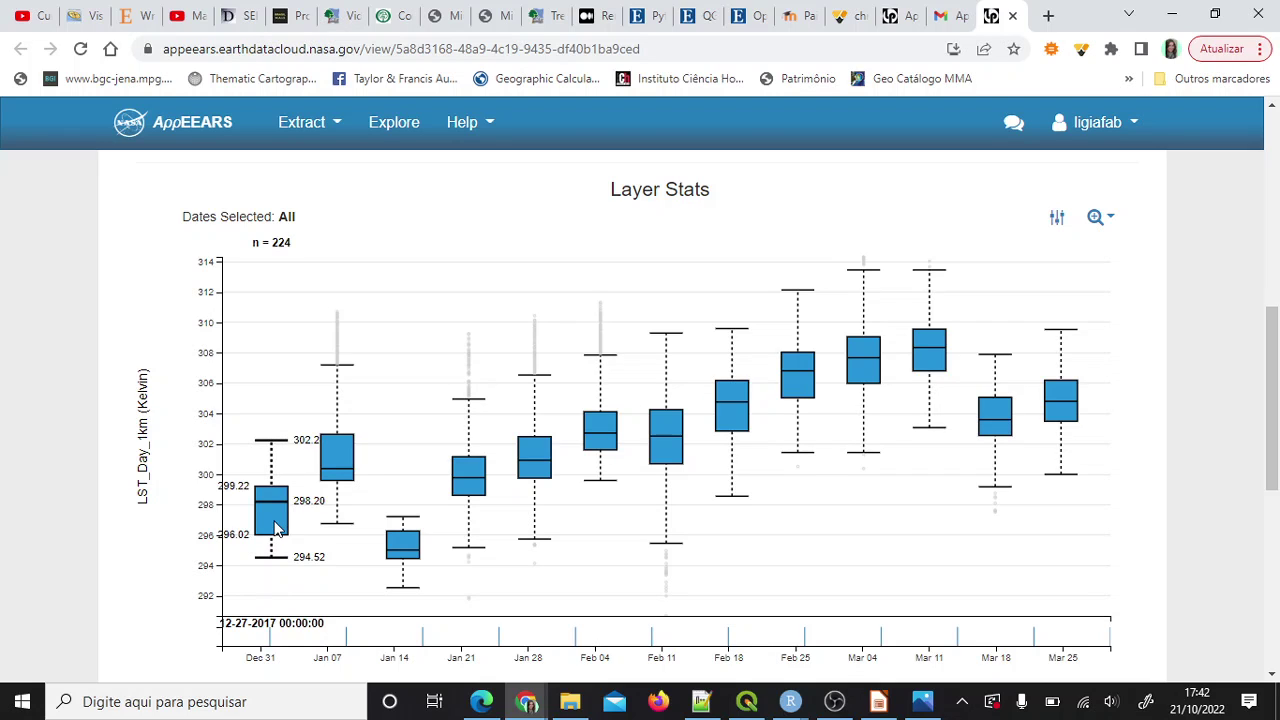
{"action": "mouse_move", "coordinate": [333, 461]}
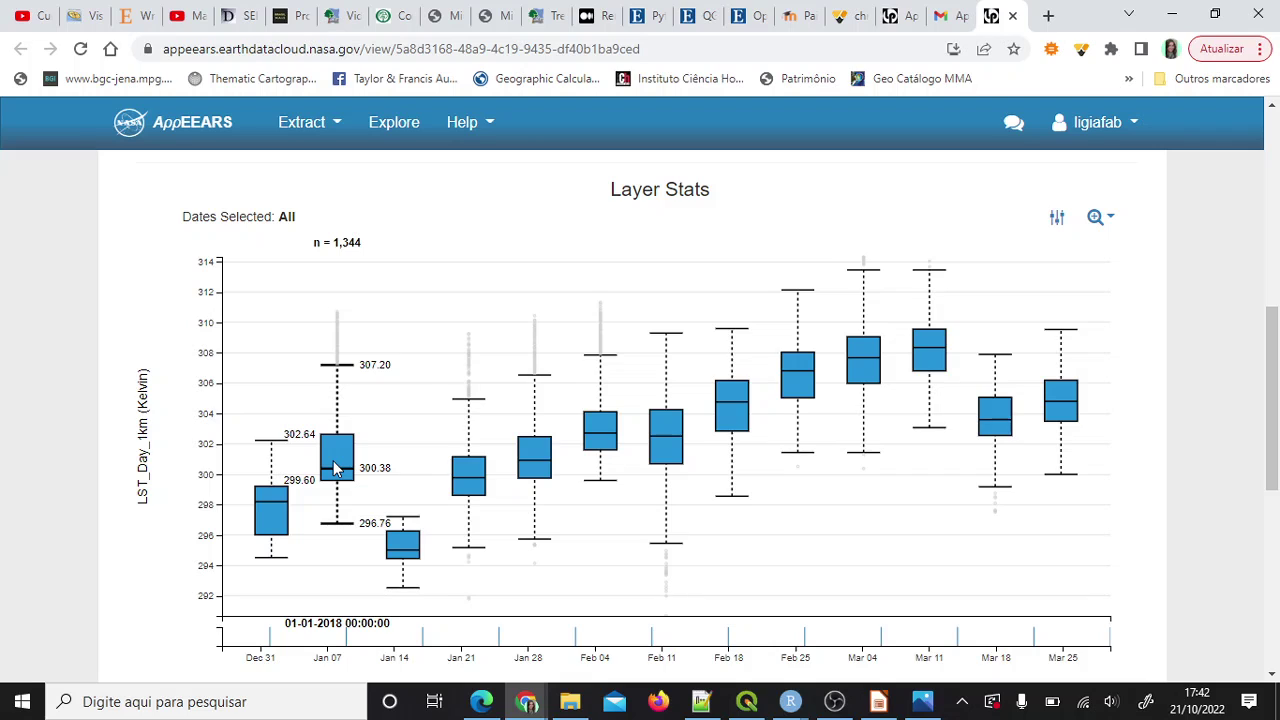
{"action": "mouse_move", "coordinate": [406, 545]}
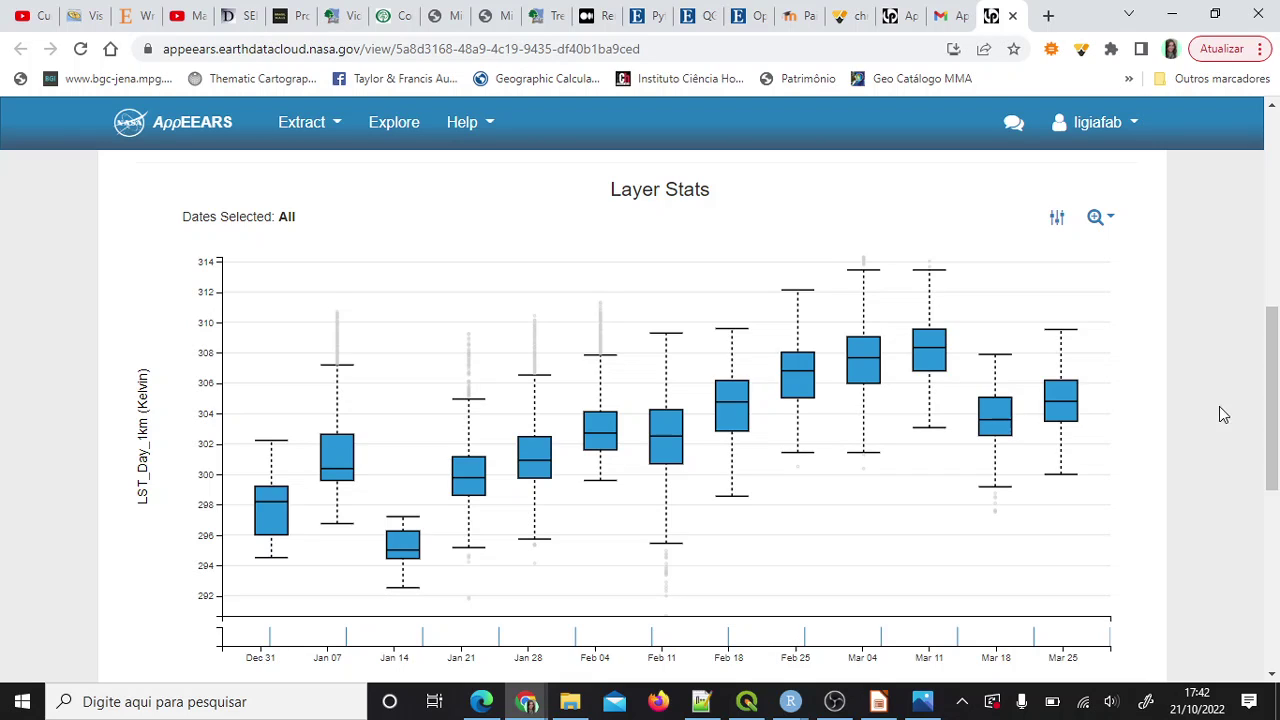
Check the y-axis range settings of the Layer Stats chart and close them.
{"action": "left_click", "coordinate": [1056, 220]}
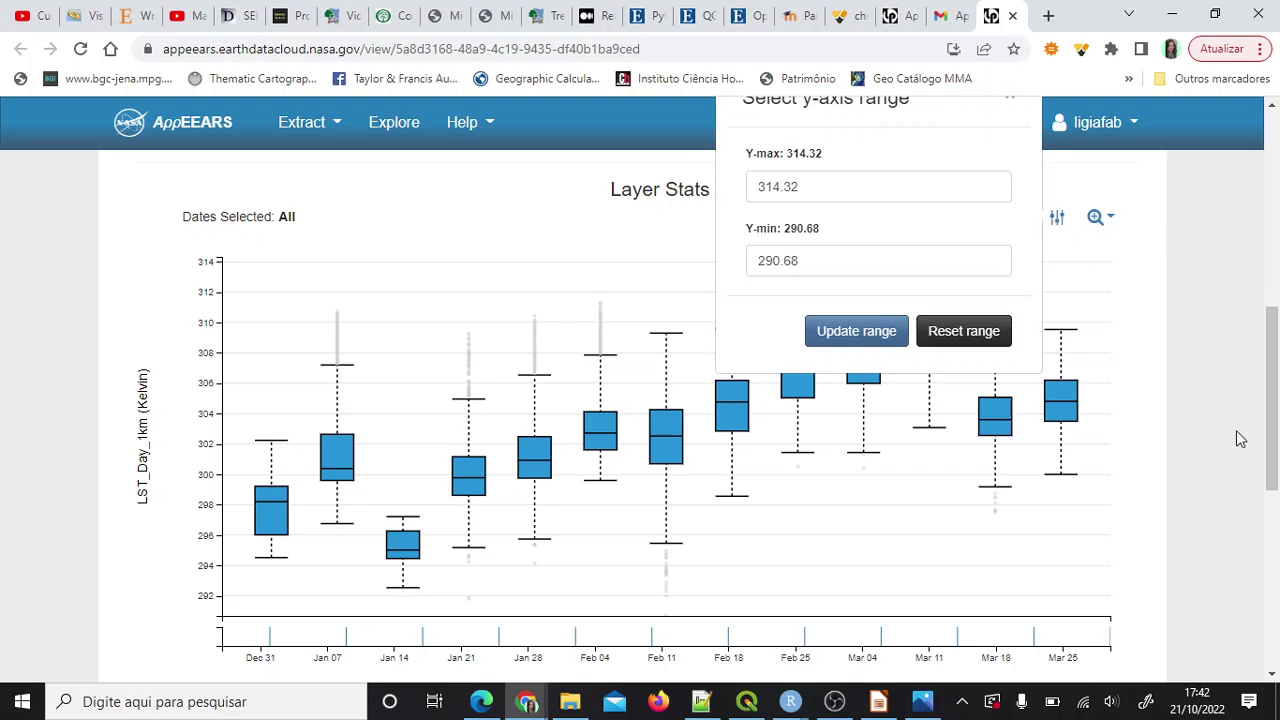
{"action": "left_click_drag", "start_coordinate": [1276, 437], "coordinate": [1276, 411]}
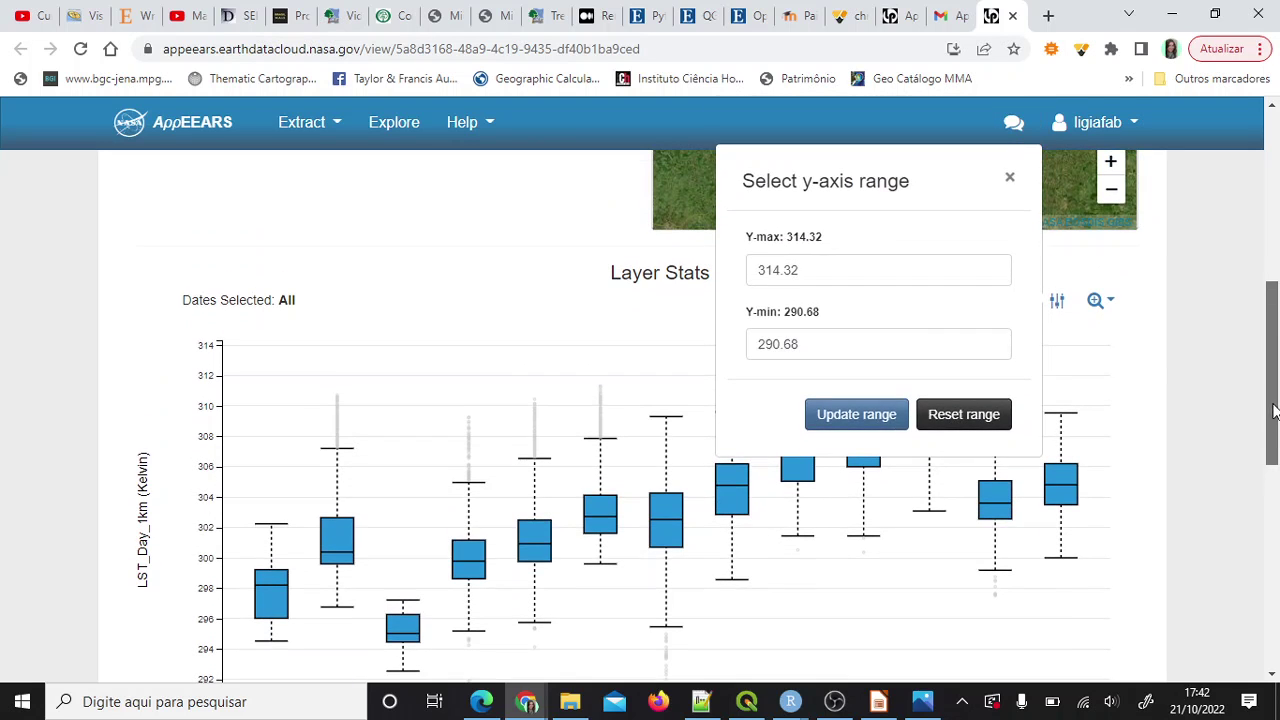
{"action": "left_click", "coordinate": [1049, 348]}
Limit the Layer Stats chart to 2017 and read the values of its box plot.
{"action": "left_click", "coordinate": [1095, 302]}
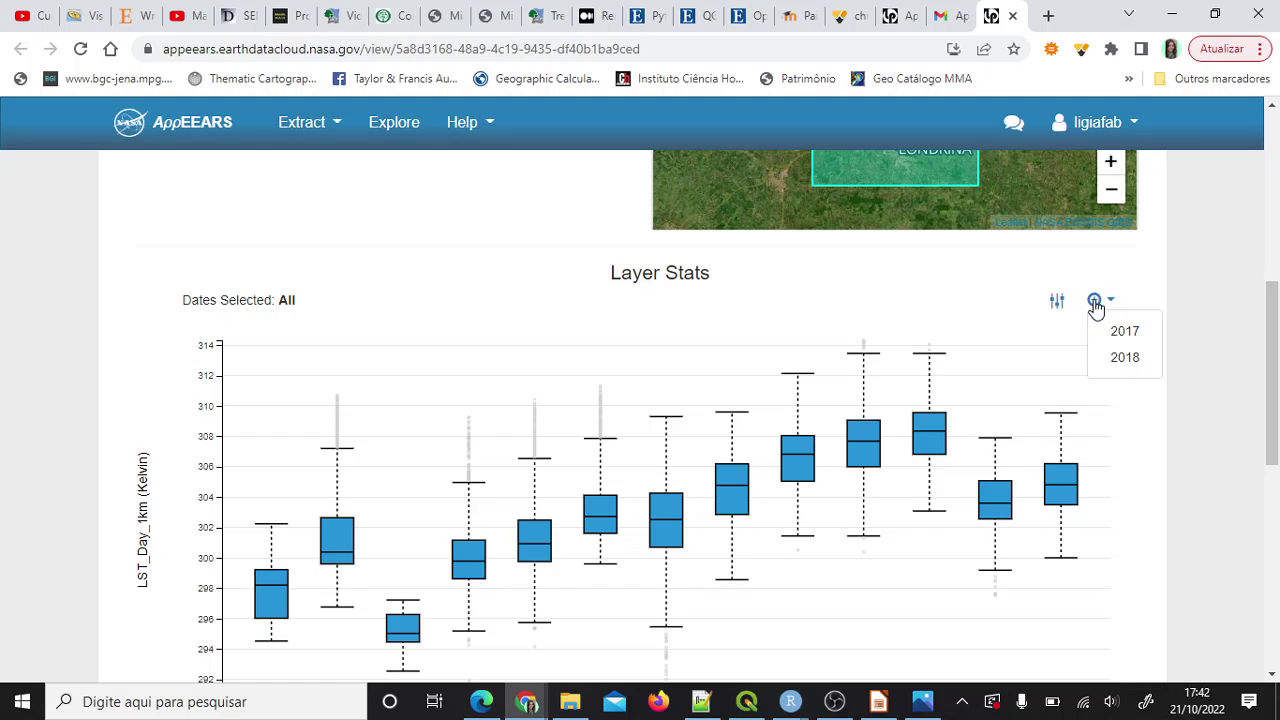
{"action": "left_click", "coordinate": [1107, 333]}
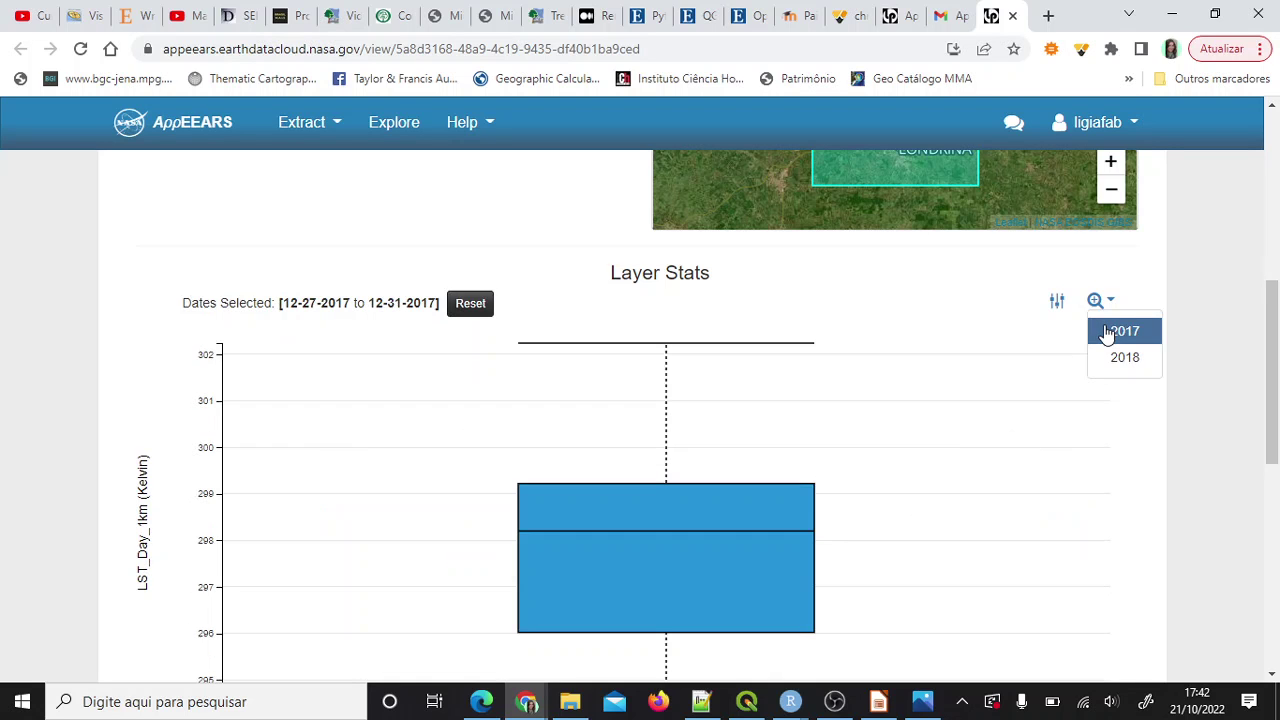
{"action": "left_click_drag", "start_coordinate": [1273, 350], "coordinate": [1261, 382]}
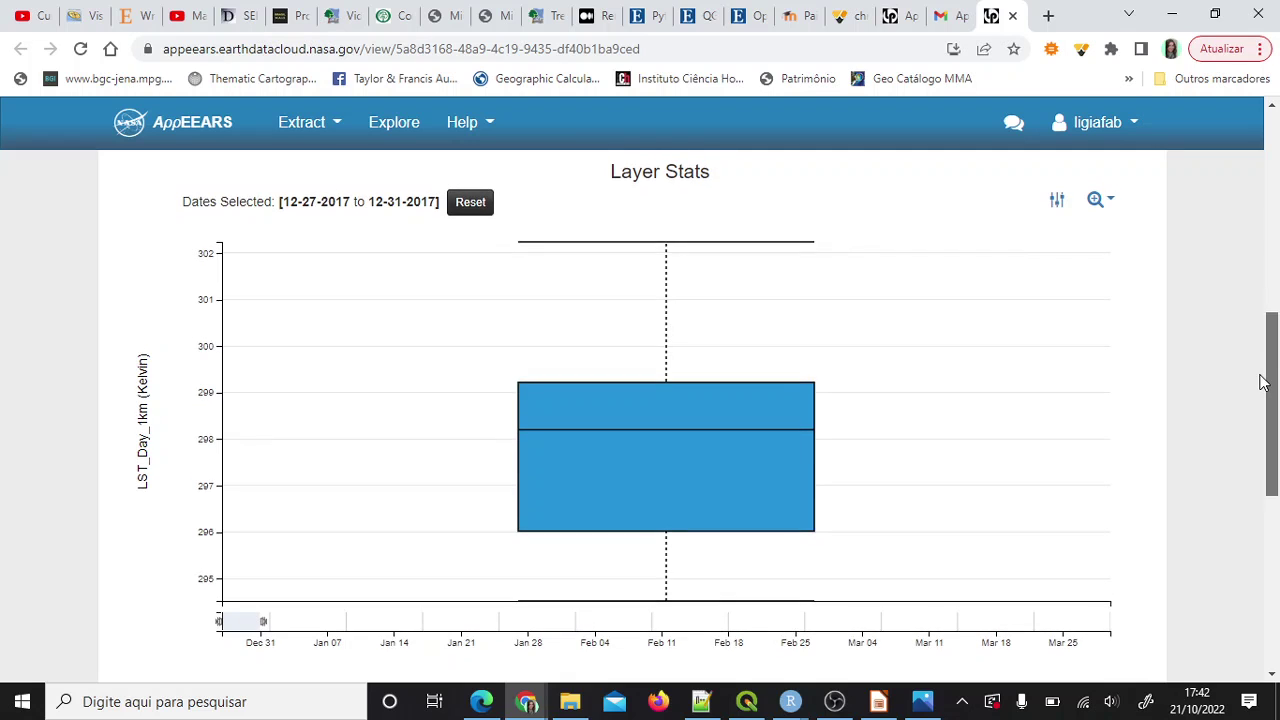
{"action": "mouse_move", "coordinate": [771, 436]}
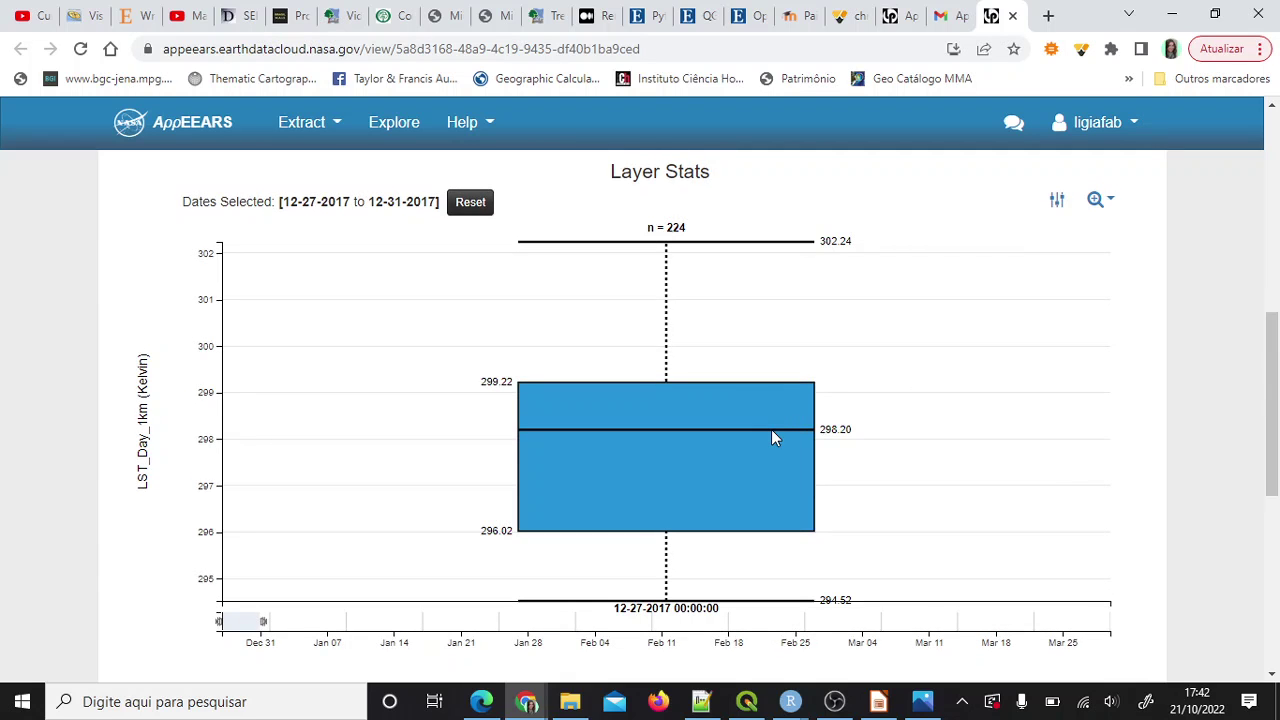
Limit the Layer Stats chart to 2018 and examine its box plots.
{"action": "left_click", "coordinate": [1096, 199]}
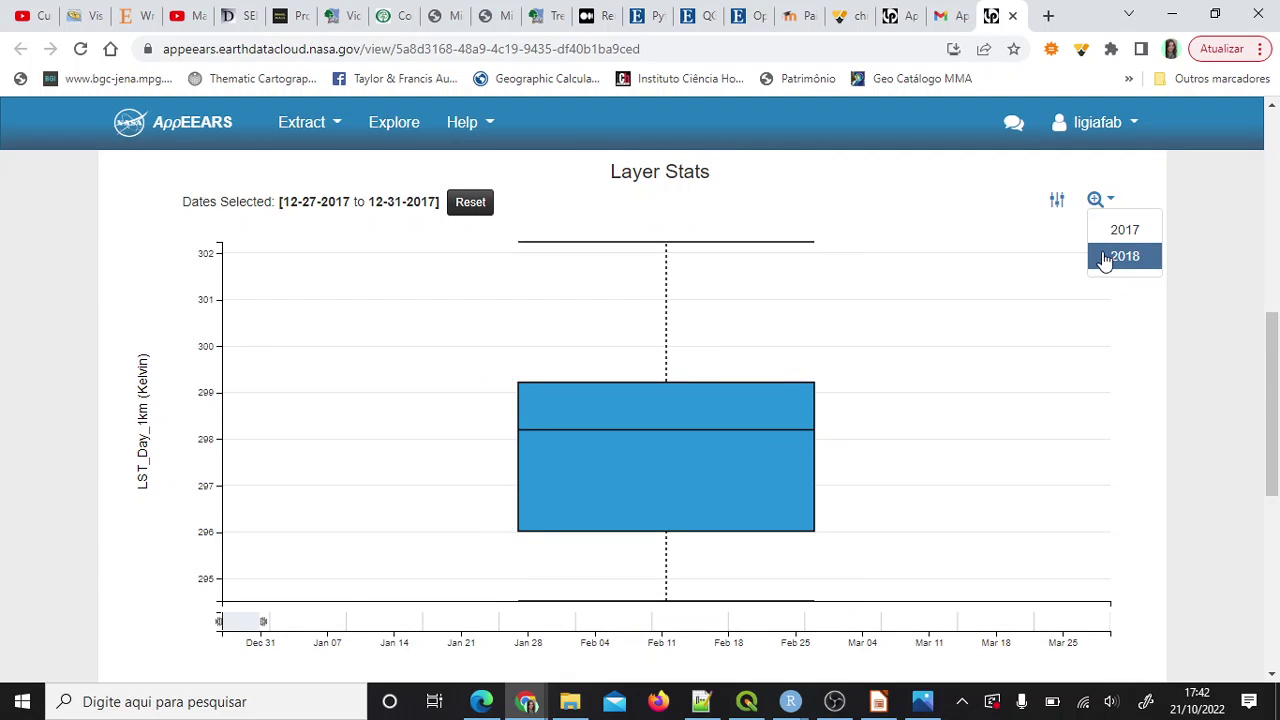
{"action": "left_click", "coordinate": [1105, 258]}
{"action": "mouse_move", "coordinate": [282, 428]}
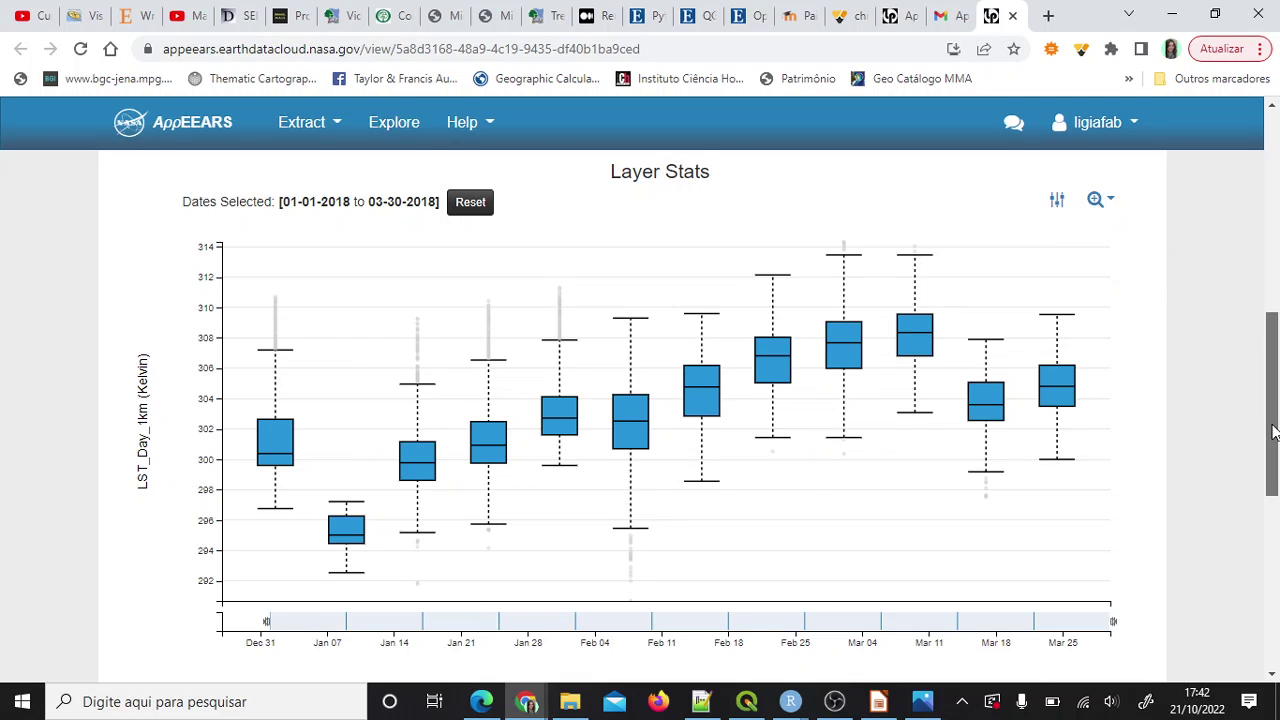
{"action": "left_click_drag", "start_coordinate": [1274, 432], "coordinate": [1274, 435]}
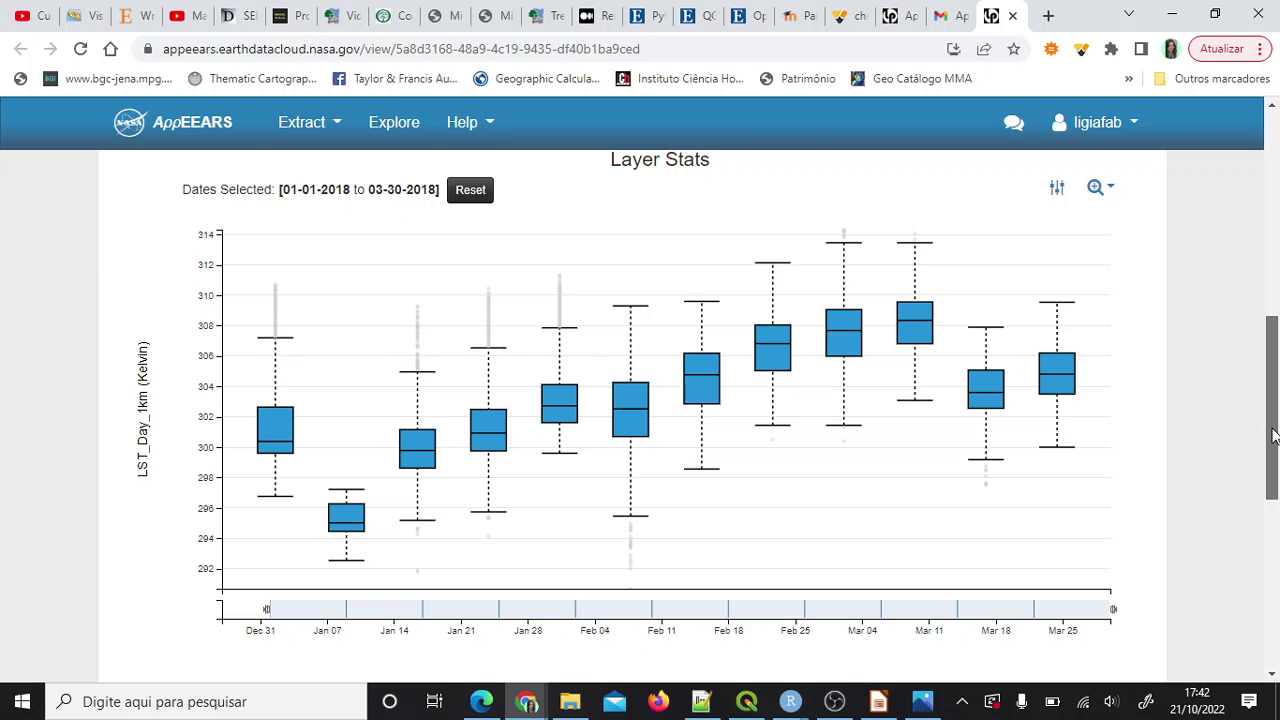
{"action": "mouse_move", "coordinate": [1274, 435]}
{"action": "left_mouse_down"}
{"action": "mouse_move", "coordinate": [1274, 452]}
{"action": "mouse_move", "coordinate": [1274, 430]}
{"action": "left_mouse_up"}
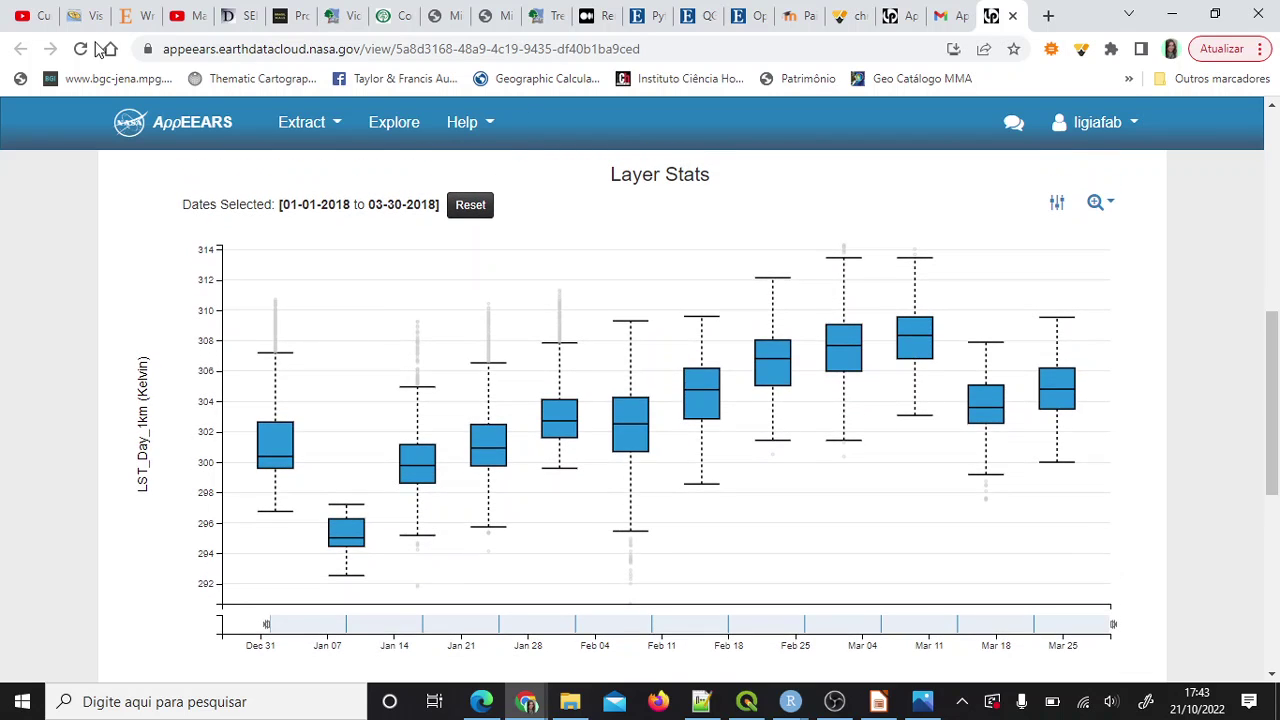
Return to the AppEEARS completion e-mail in Gmail and open the Download link of the londrina_2018_temp_surface request.
{"action": "left_click", "coordinate": [330, 138]}
{"action": "left_click", "coordinate": [347, 138]}
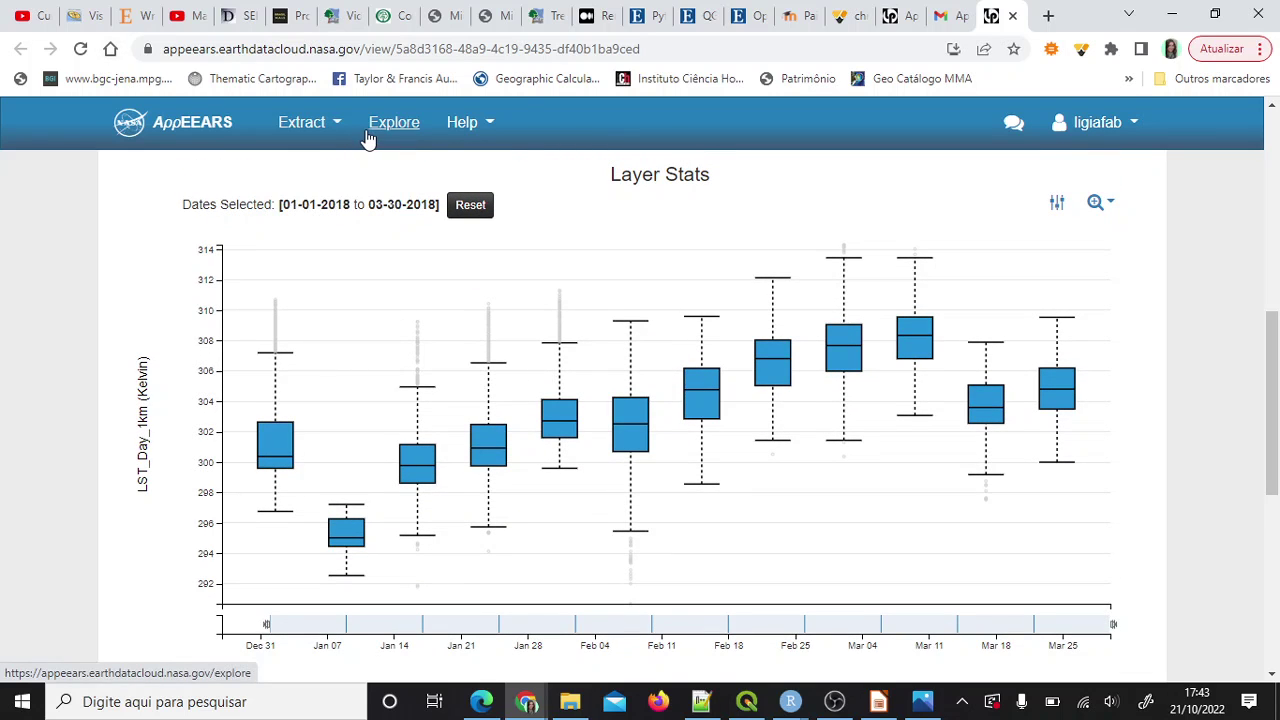
{"action": "left_click", "coordinate": [530, 707]}
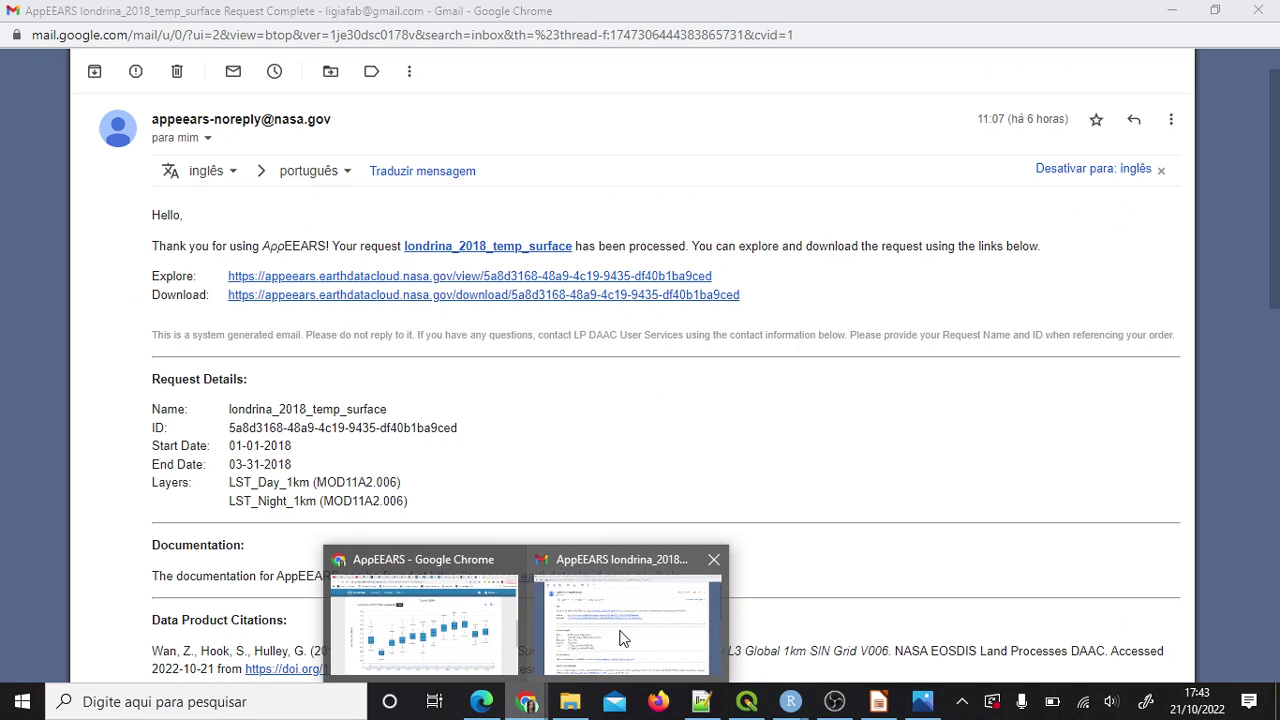
{"action": "left_click", "coordinate": [622, 633]}
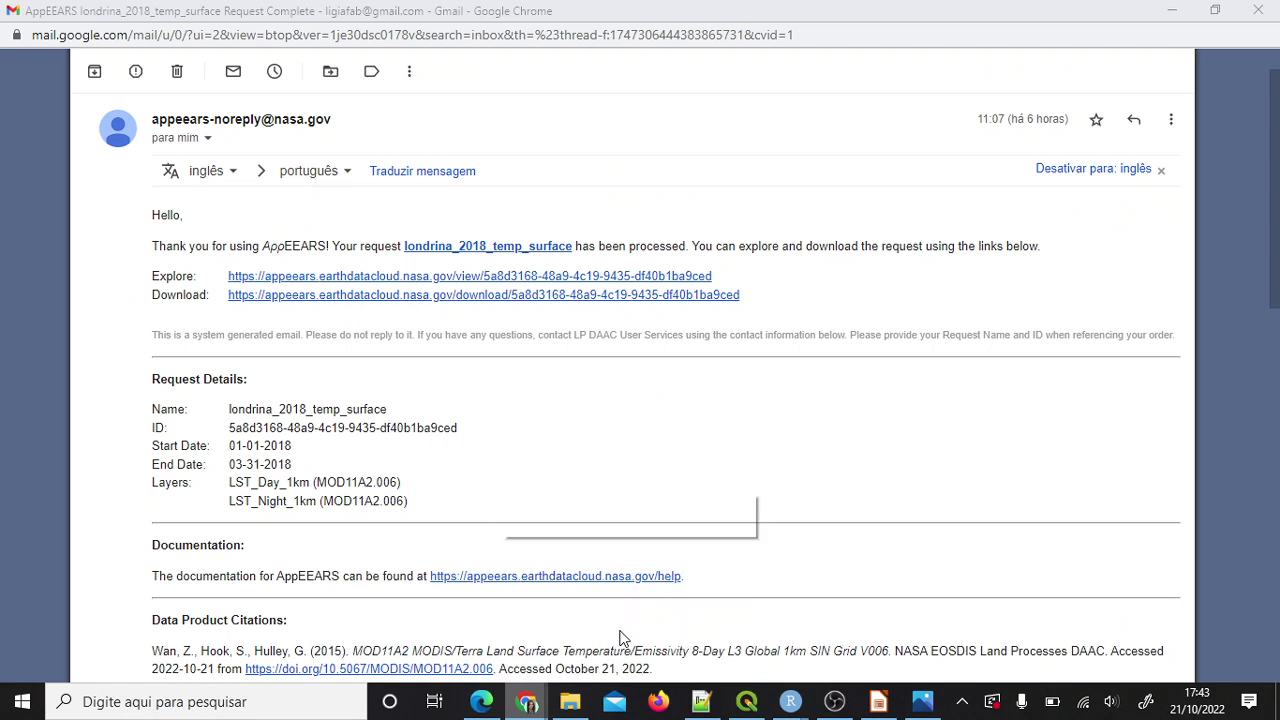
{"action": "left_click", "coordinate": [577, 295]}
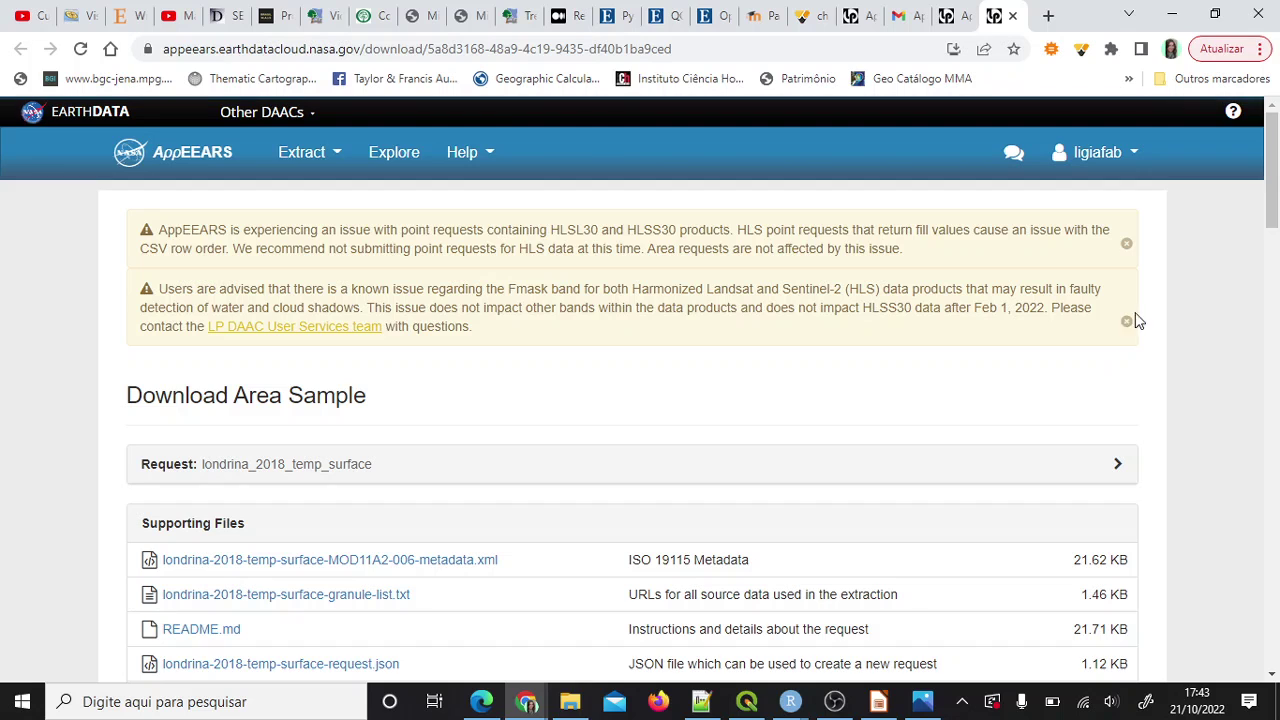
Review the supporting files and select the first five LST_Day_1km GeoTIFFs, doy2017361 through doy2018025.
{"action": "left_click_drag", "start_coordinate": [1271, 214], "coordinate": [1270, 283]}
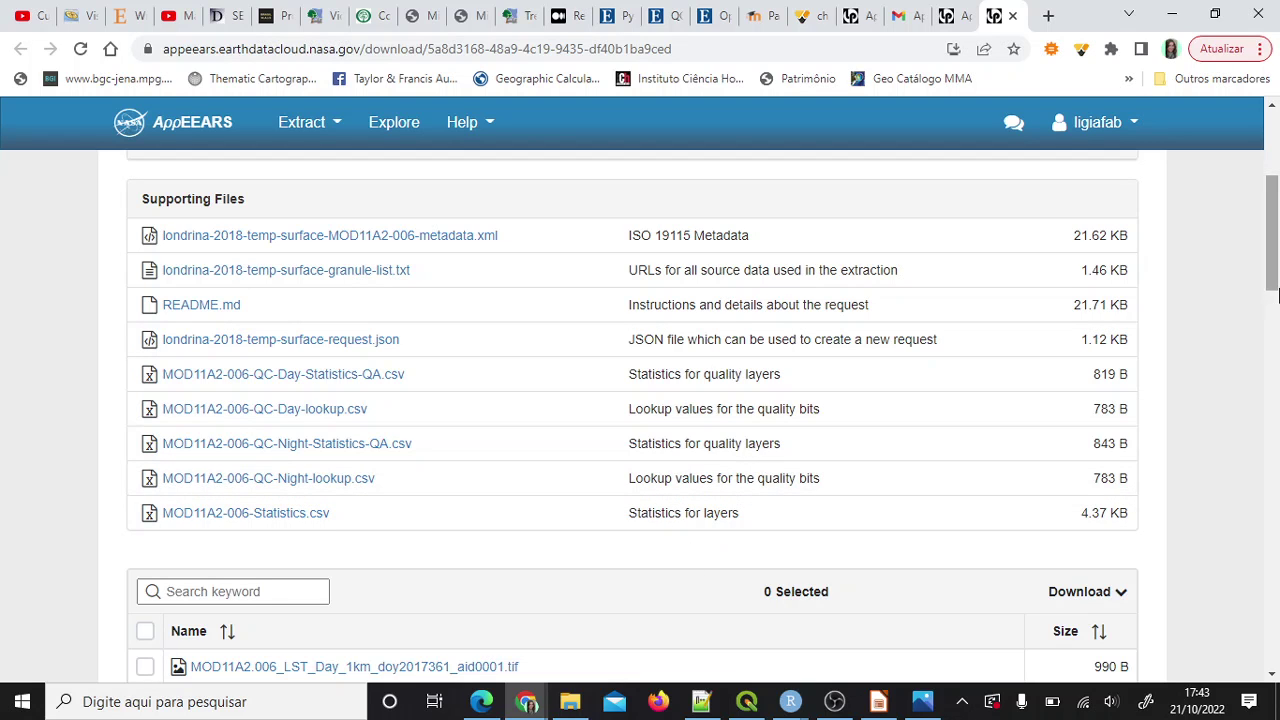
{"action": "left_click", "coordinate": [1272, 283]}
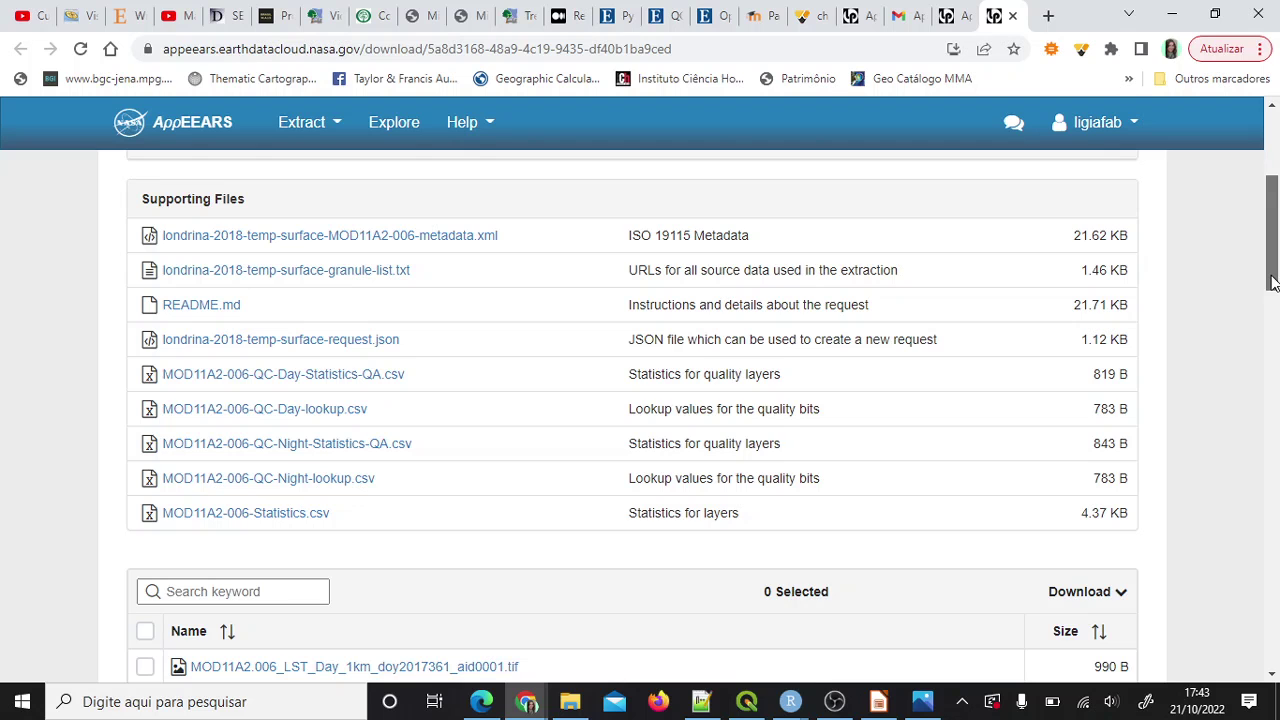
{"action": "left_click_drag", "start_coordinate": [1272, 283], "coordinate": [1270, 352]}
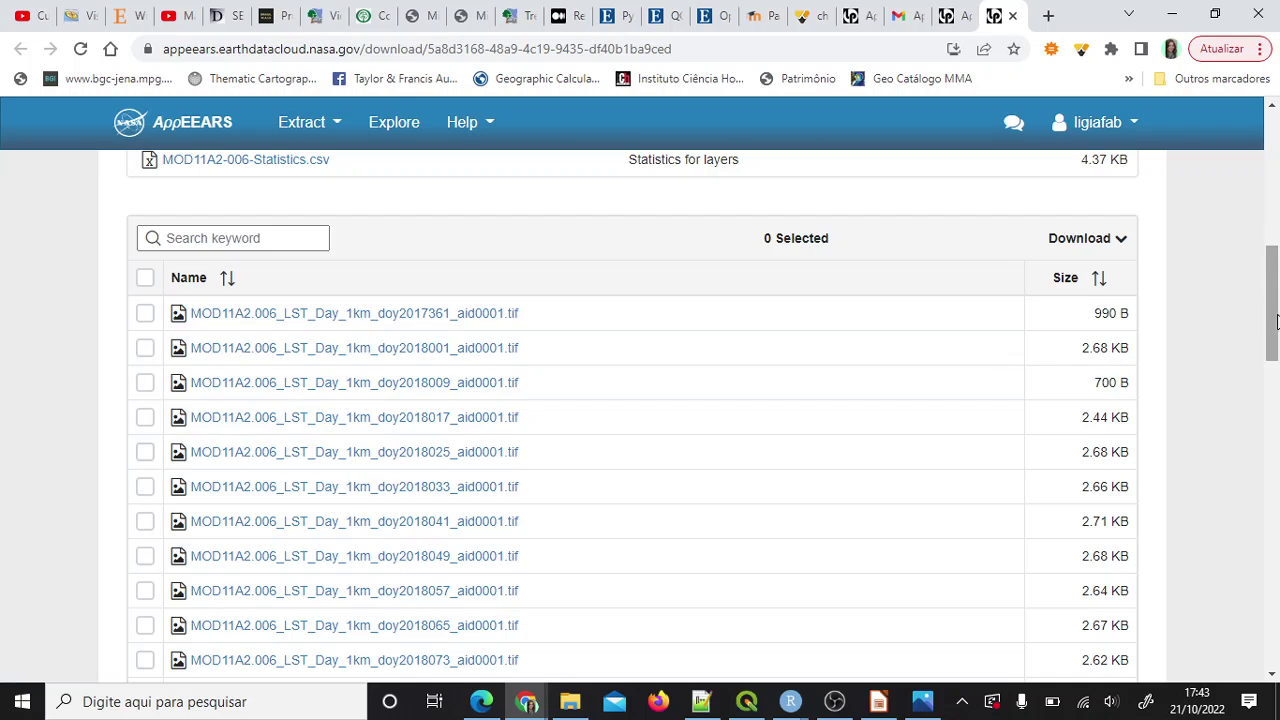
{"action": "mouse_move", "coordinate": [1275, 323]}
{"action": "left_mouse_down"}
{"action": "mouse_move", "coordinate": [1275, 194]}
{"action": "mouse_move", "coordinate": [1257, 333]}
{"action": "left_mouse_up"}
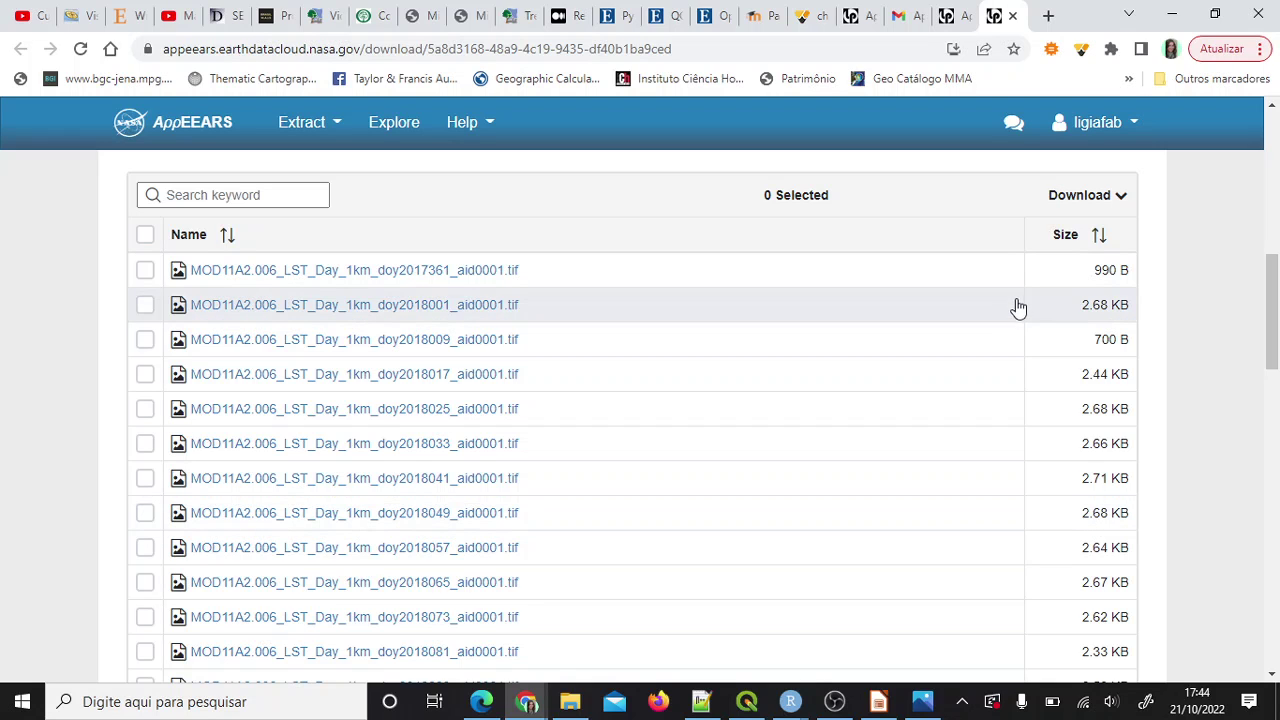
{"action": "left_click", "coordinate": [145, 306]}
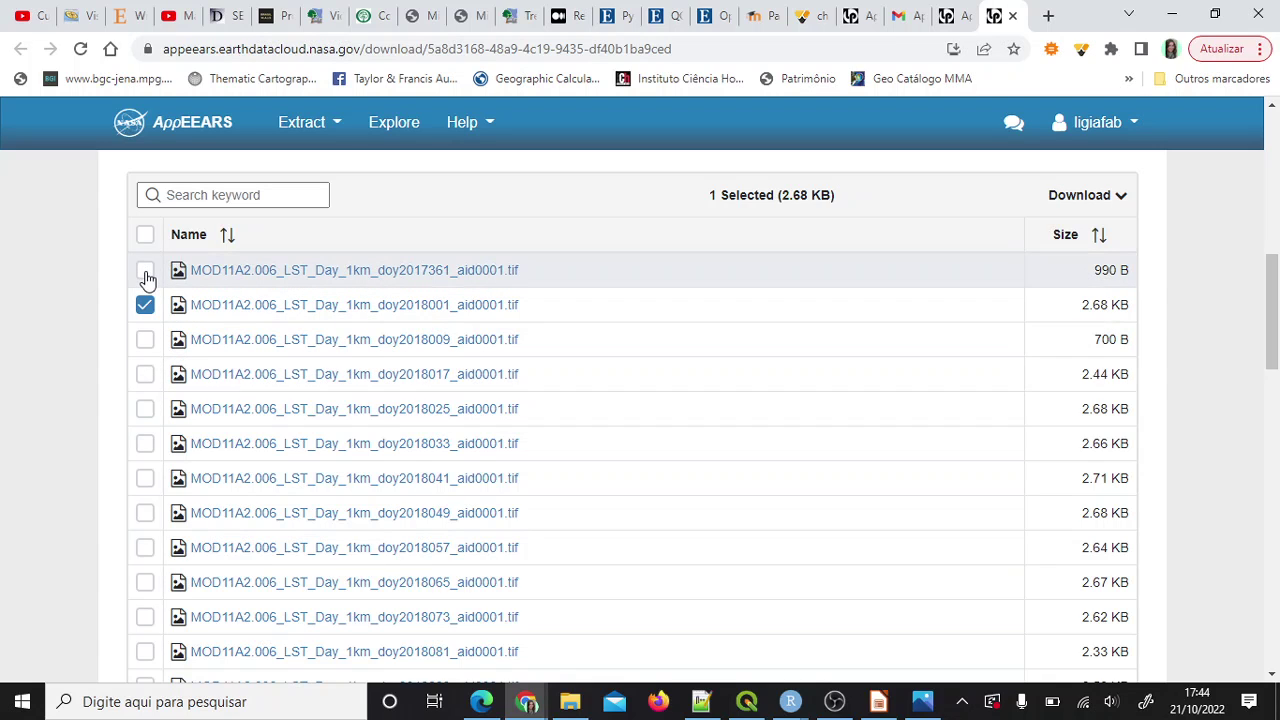
{"action": "left_click", "coordinate": [145, 270]}
{"action": "left_click", "coordinate": [146, 342]}
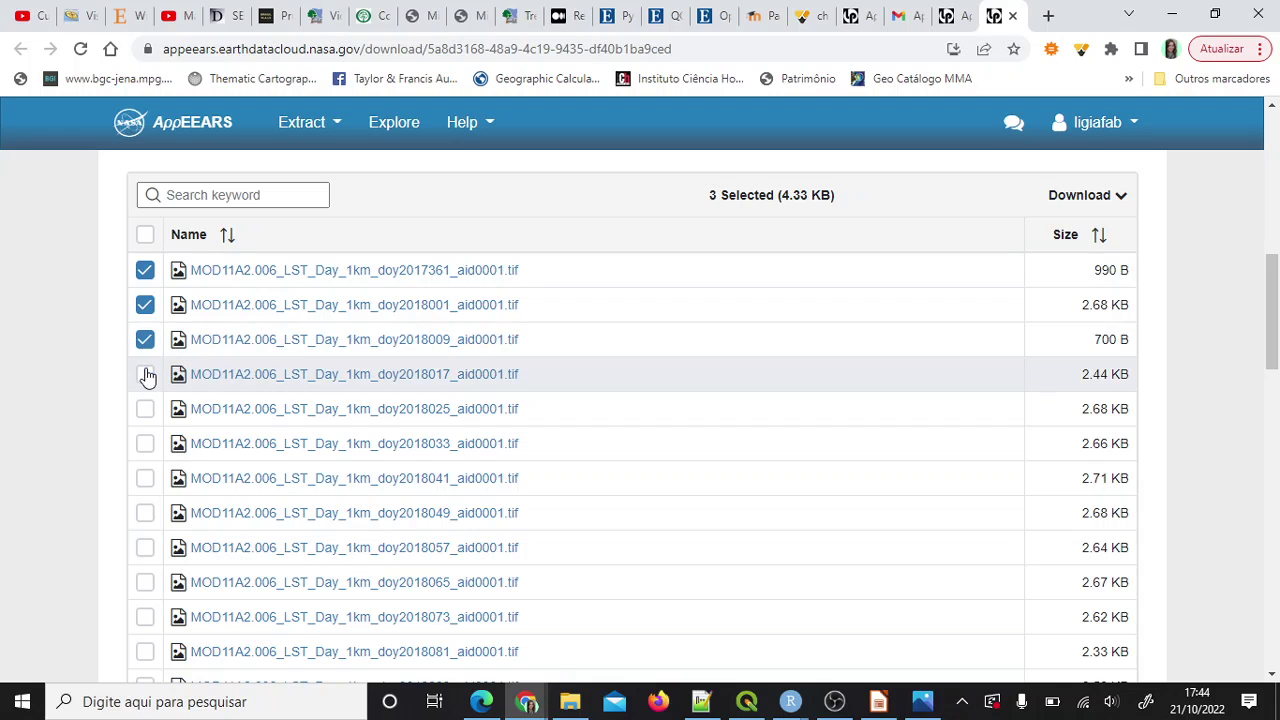
{"action": "left_click", "coordinate": [145, 374]}
{"action": "left_click", "coordinate": [145, 409]}
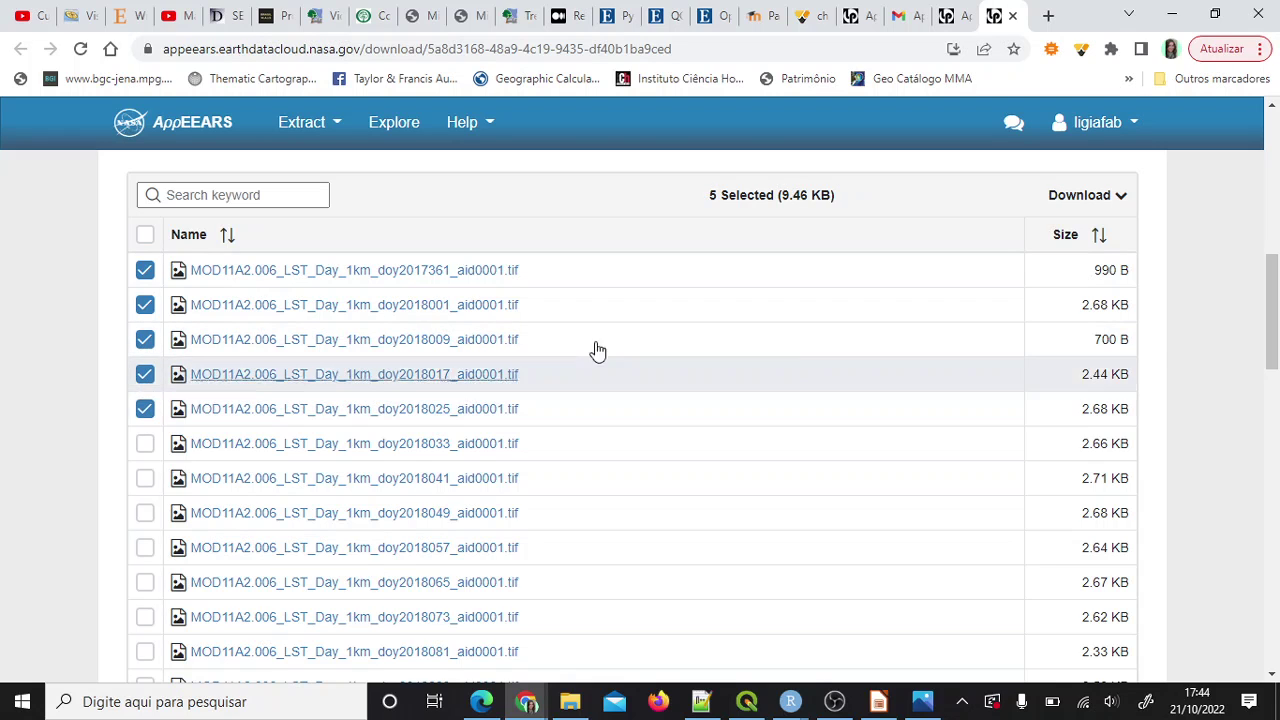
Download the selected files, creating a temp_sup_k folder in Downloads and saving MOD11A2.006_LST_Day_1km_doy2018001_aid0001.tif in it.
{"action": "left_click", "coordinate": [1113, 197]}
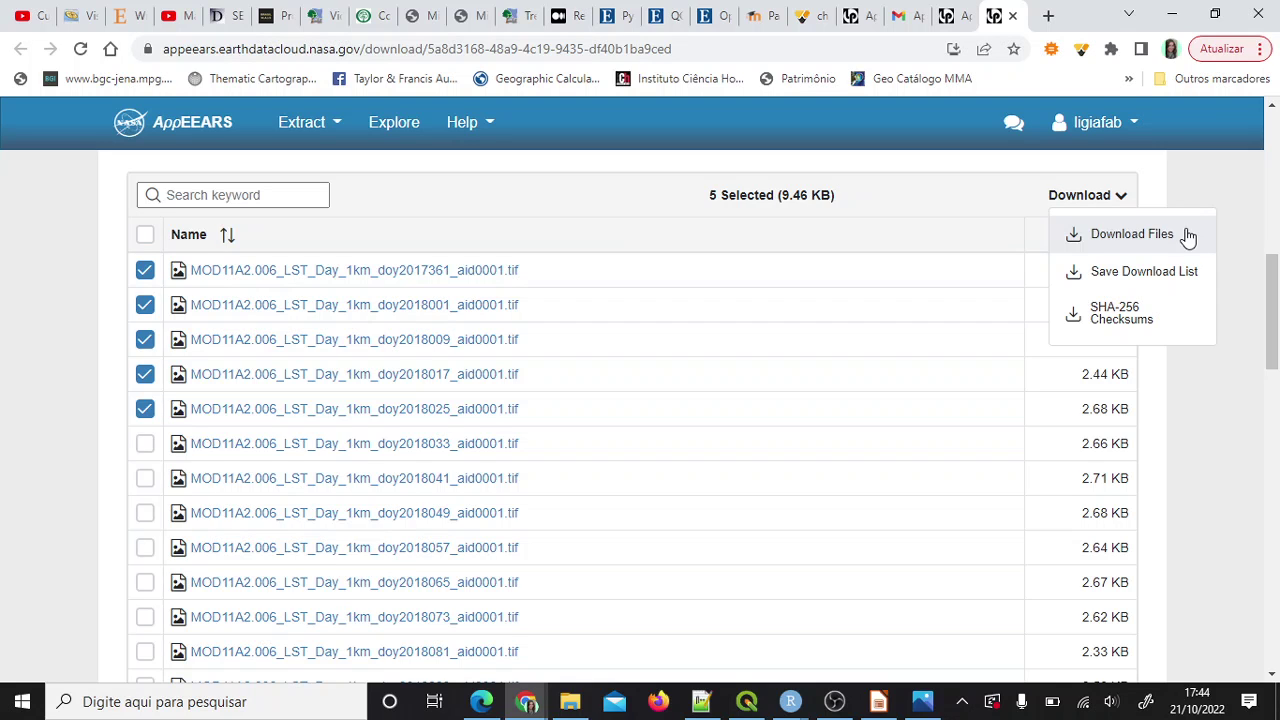
{"action": "left_click", "coordinate": [1132, 234]}
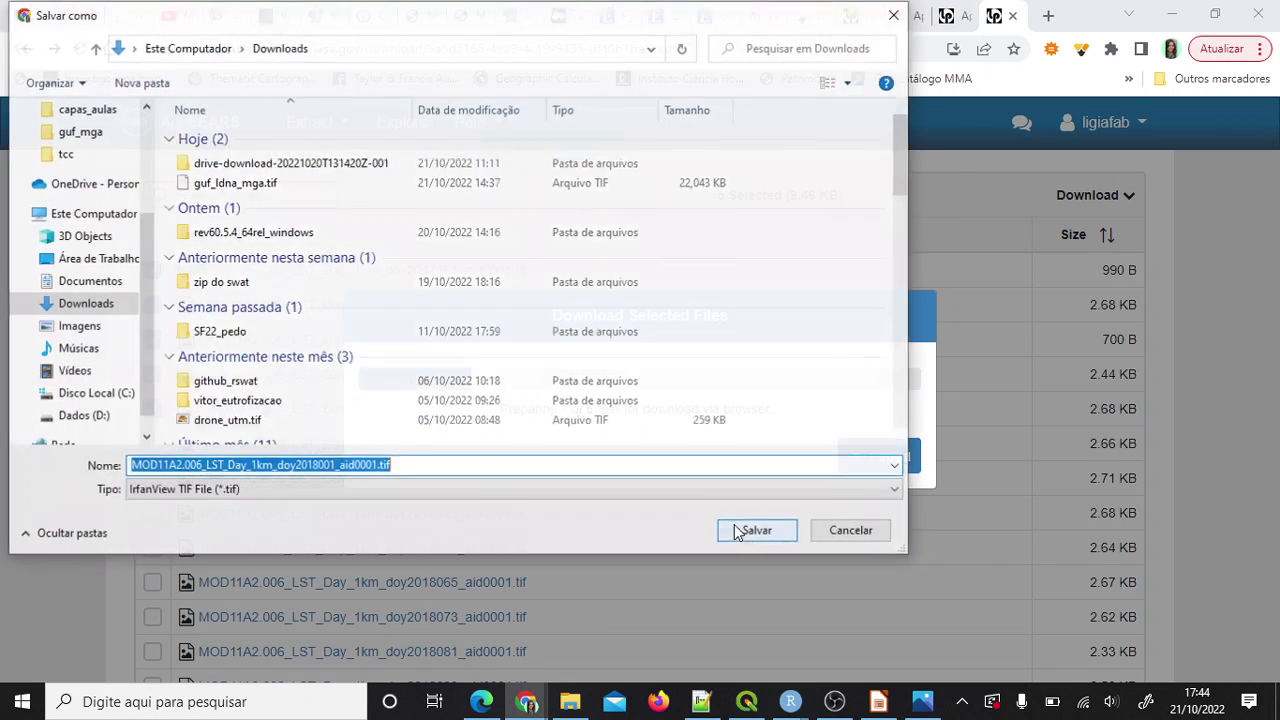
{"action": "left_click", "coordinate": [141, 84]}
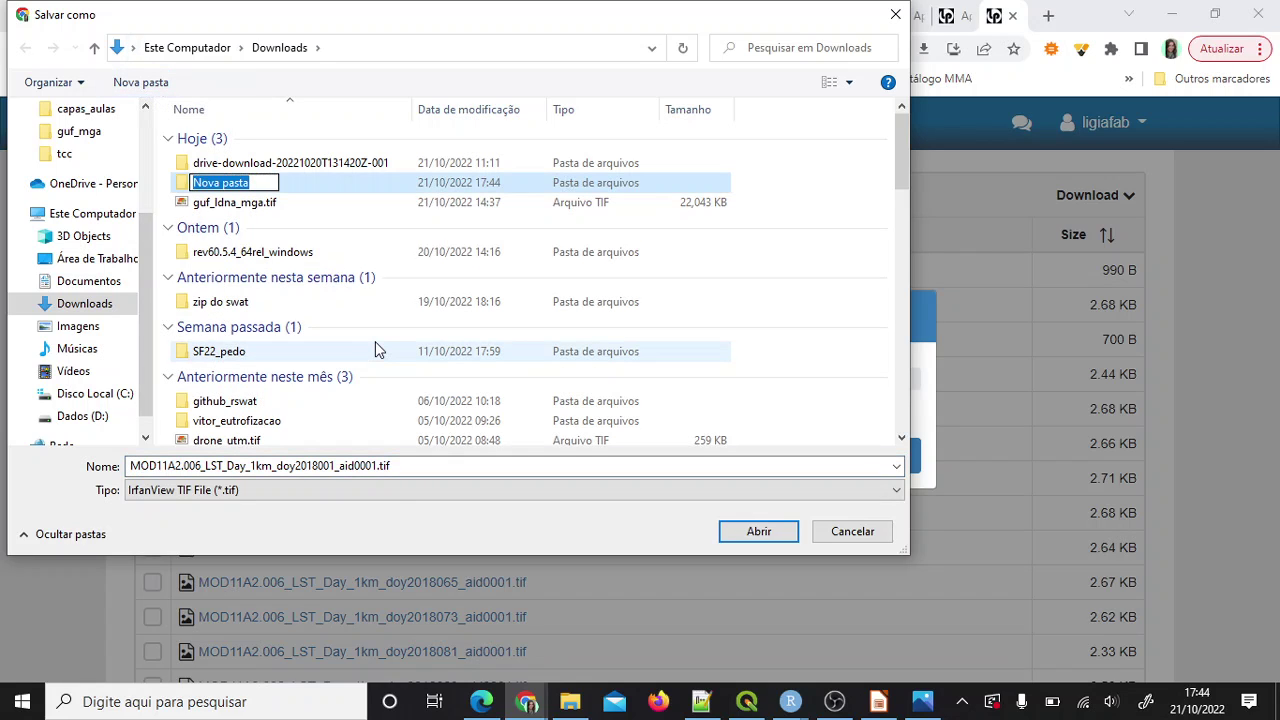
{"action": "type", "text": "temp_sup"}
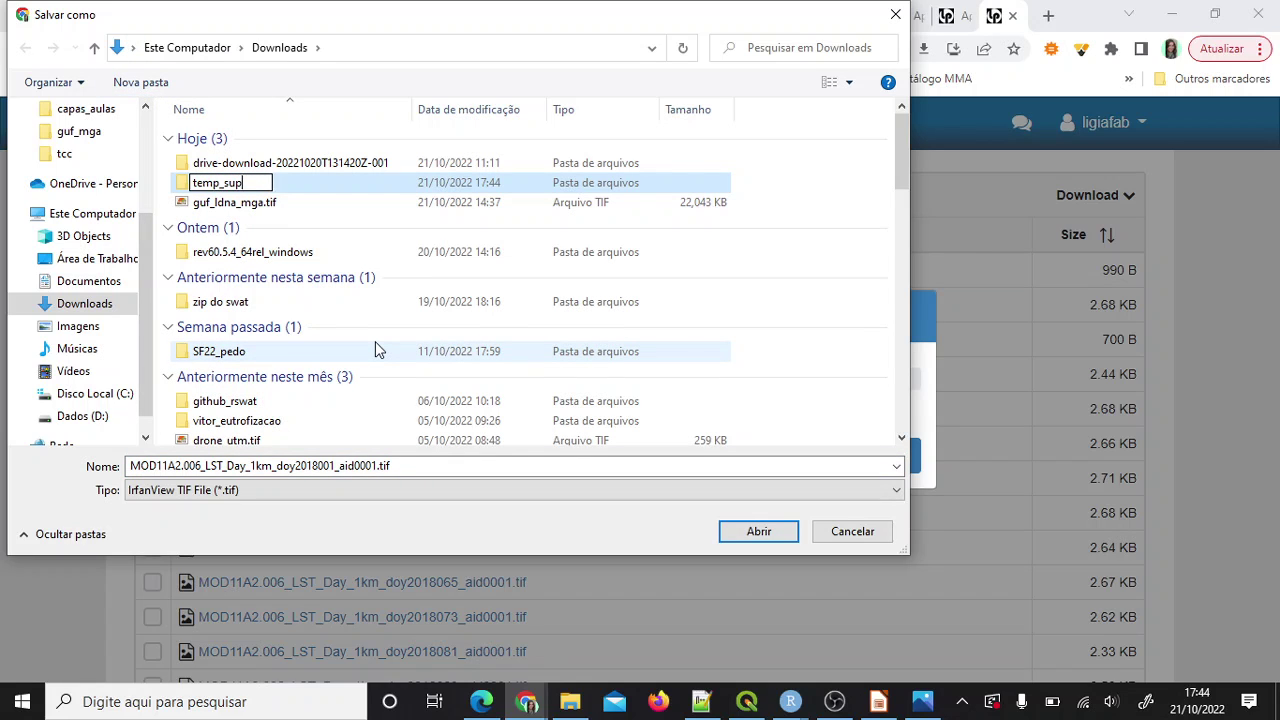
{"action": "type", "text": "_k"}
{"action": "key", "text": "Return"}
{"action": "key", "text": "Return"}
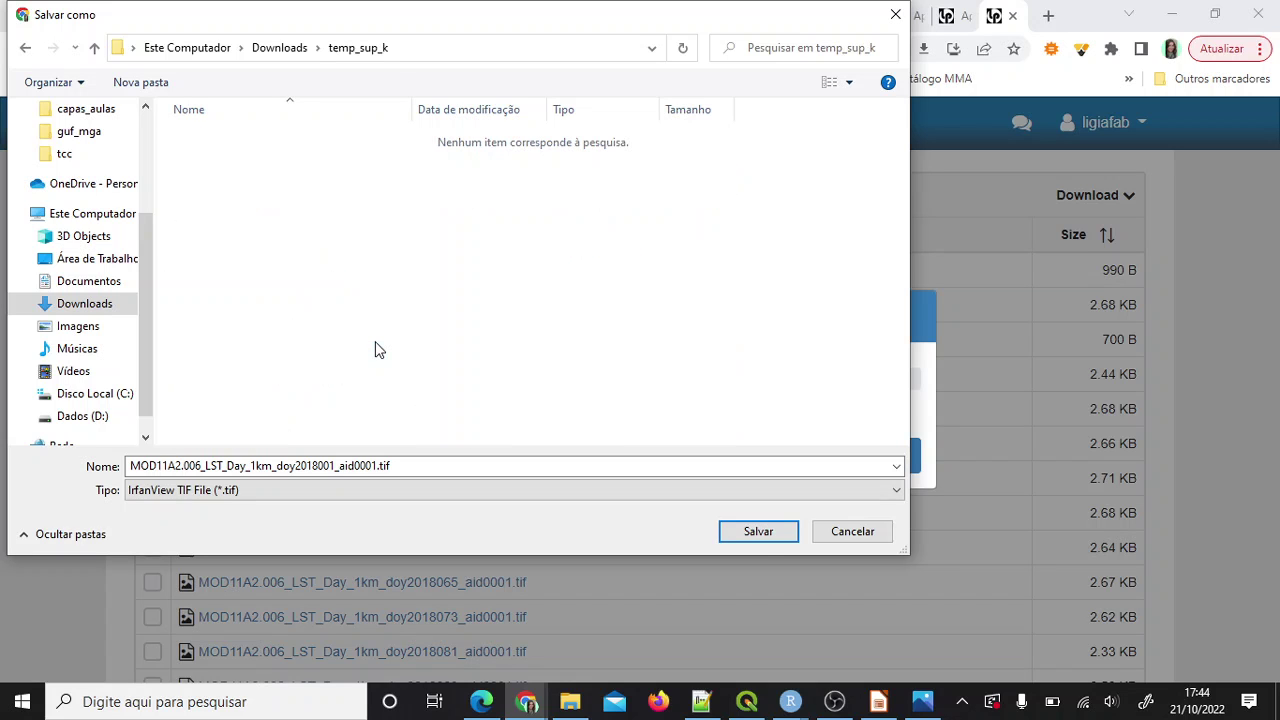
{"action": "left_click", "coordinate": [729, 538]}
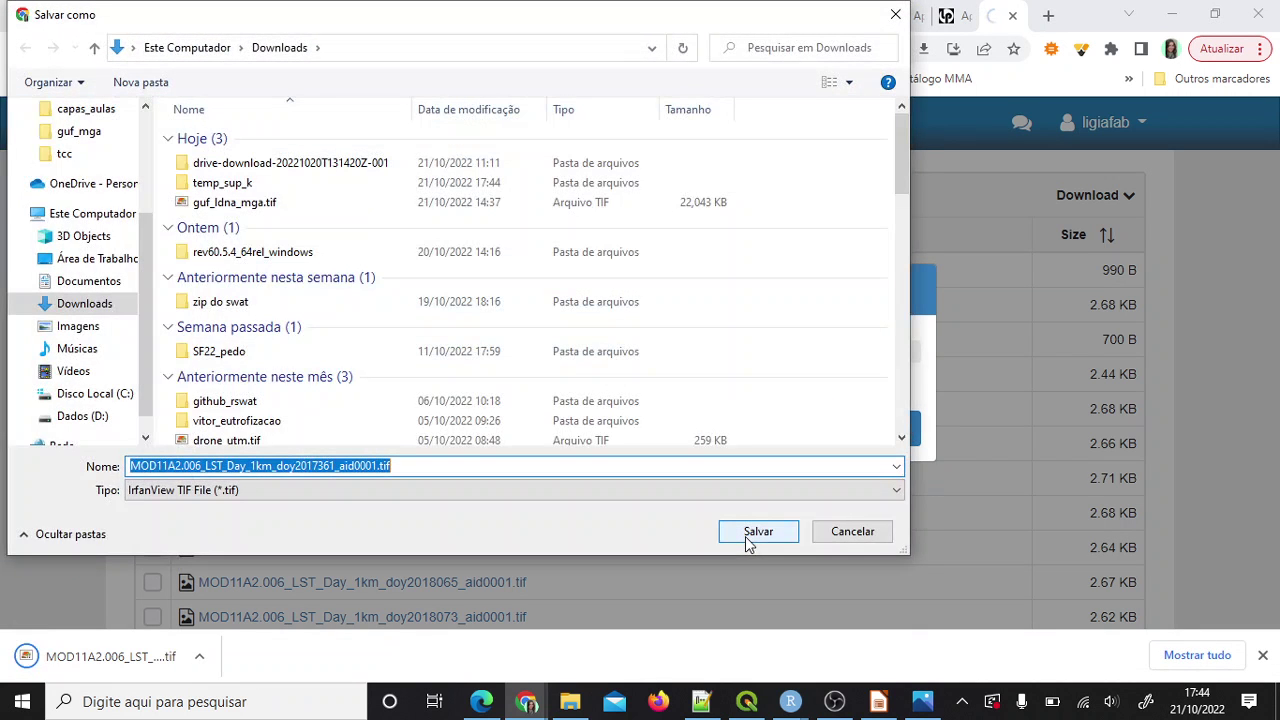
Save the remaining four LST_Day_1km GeoTIFFs, doy2017361, doy2018009, doy2018017 and doy2018025, in the temp_sup_k folder.
{"action": "left_click", "coordinate": [250, 186]}
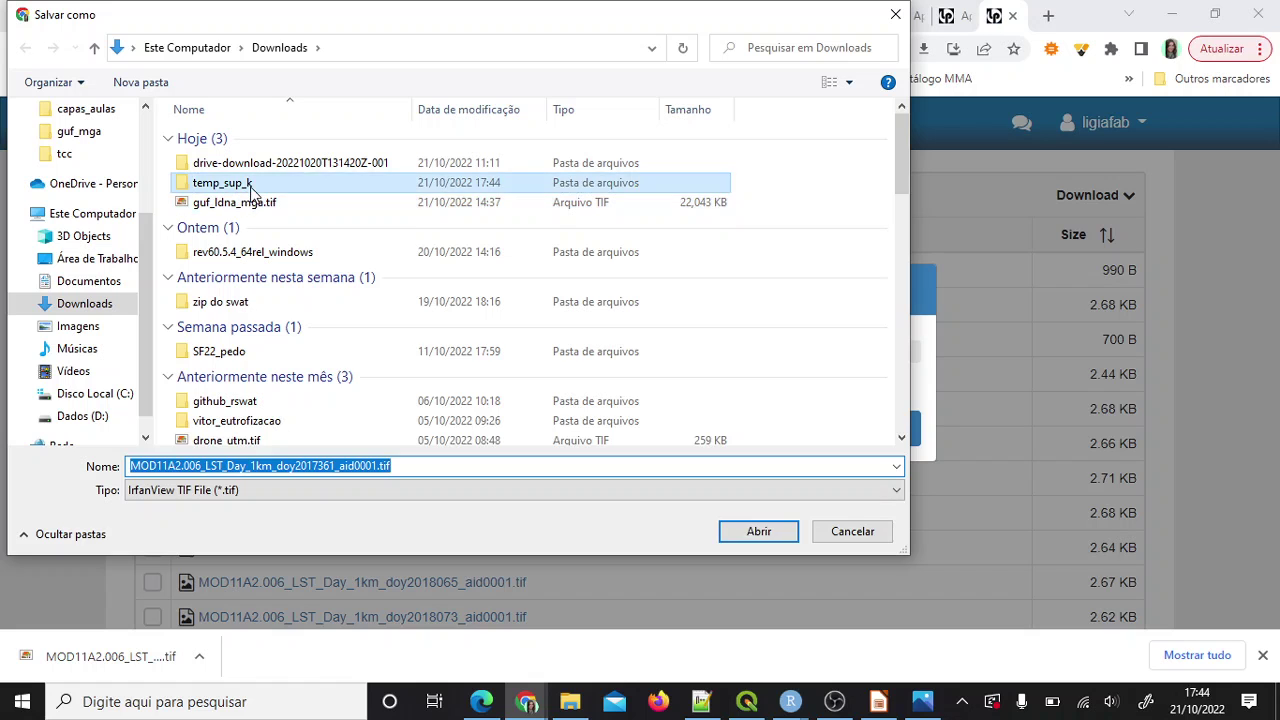
{"action": "double_click", "coordinate": [250, 186]}
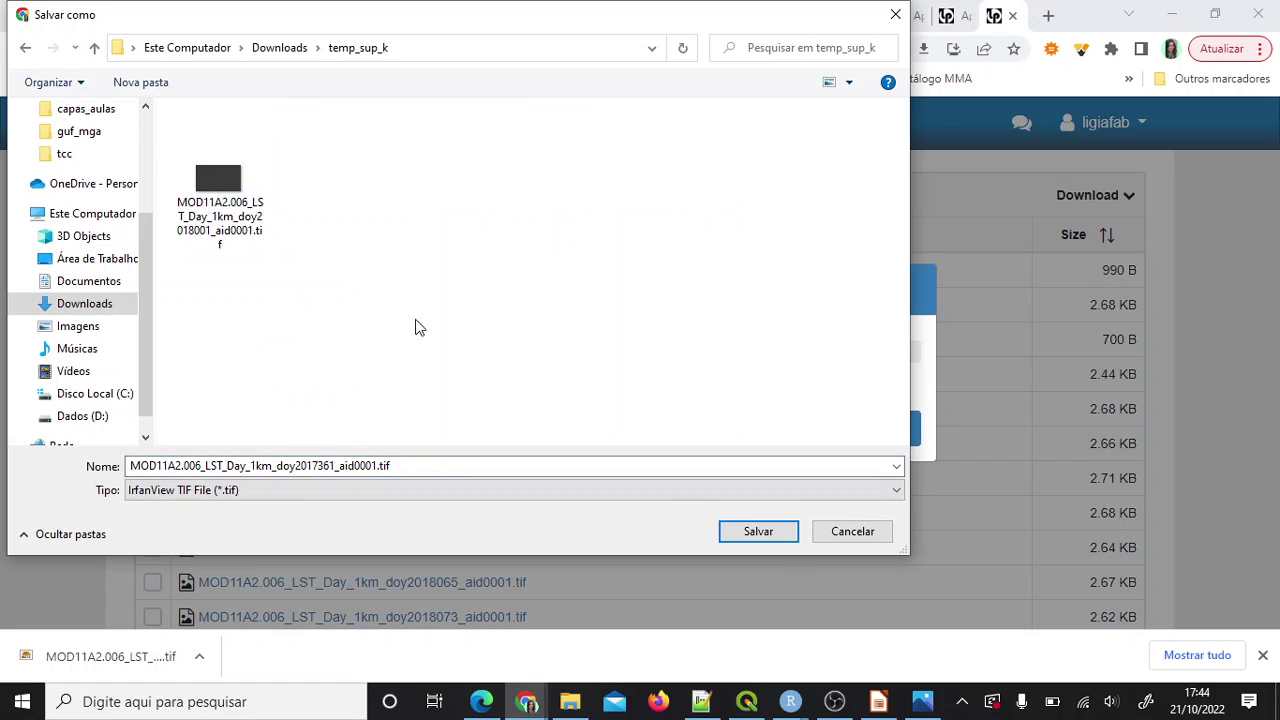
{"action": "left_click", "coordinate": [766, 536]}
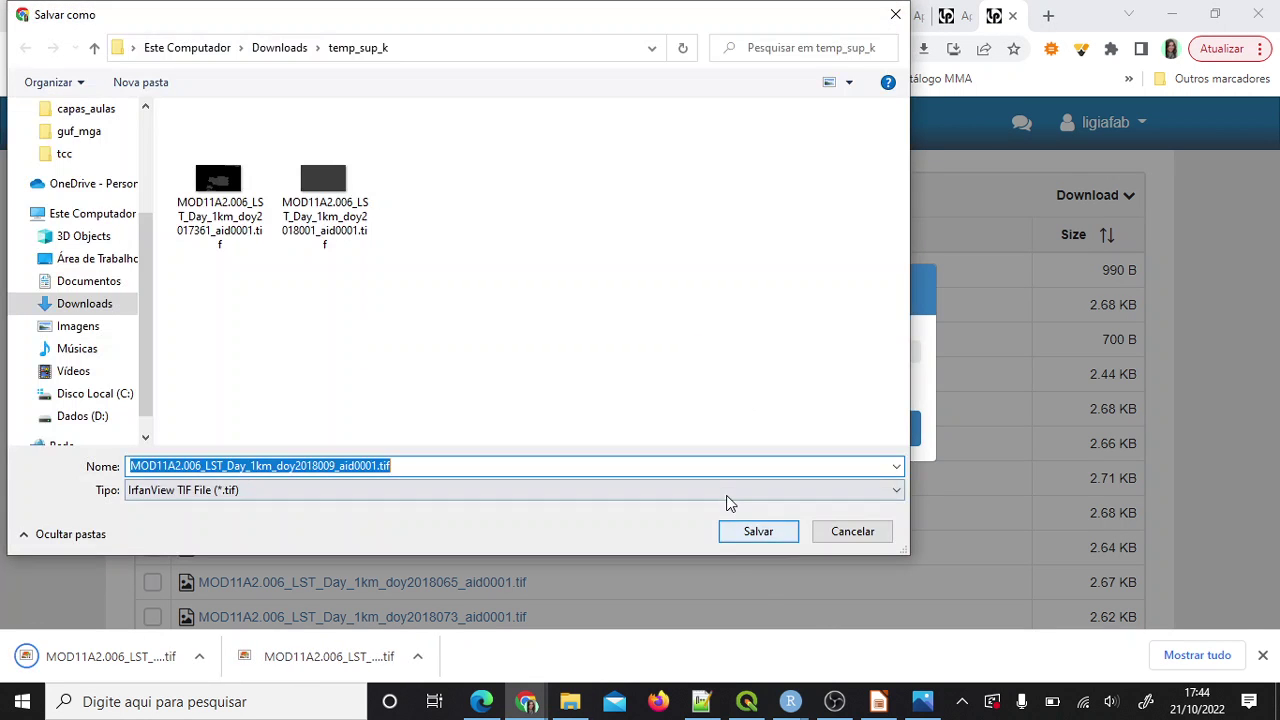
{"action": "left_click", "coordinate": [755, 531]}
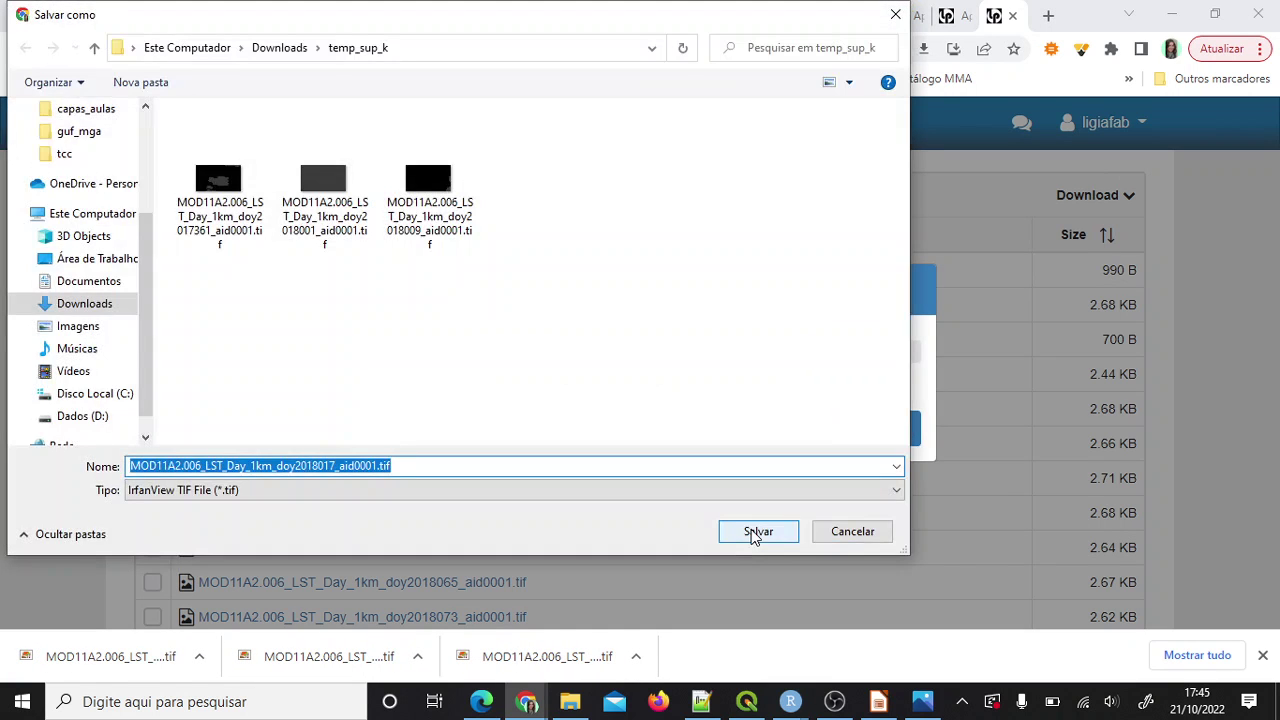
{"action": "left_click", "coordinate": [757, 532]}
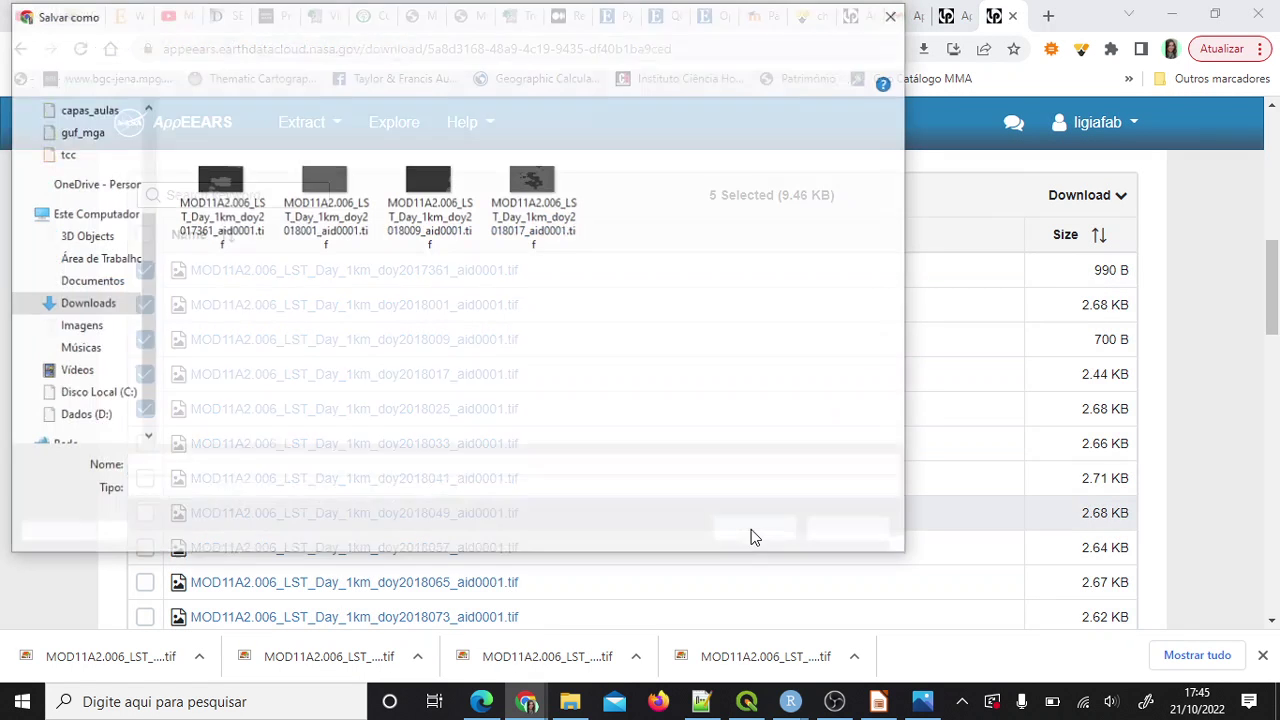
{"action": "left_click", "coordinate": [757, 532]}
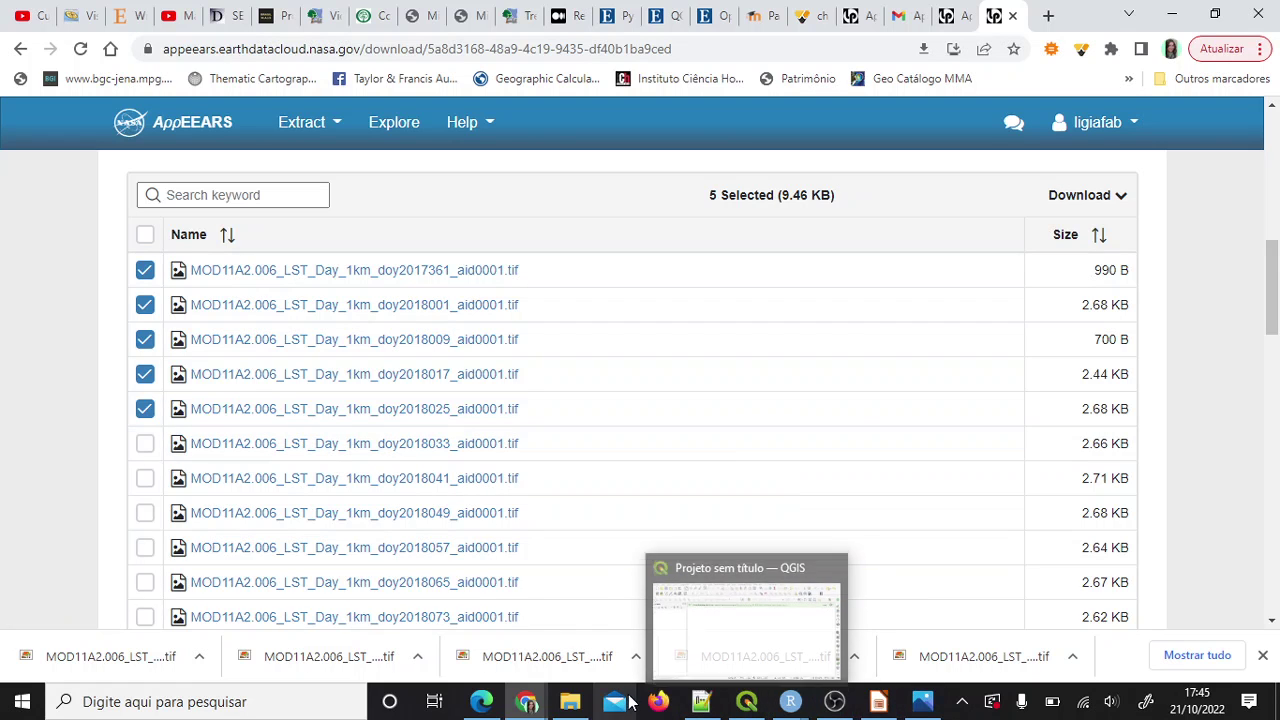
Switch to File Explorer and open the temp_sup_k folder in Downloads.
{"action": "mouse_move", "coordinate": [570, 701]}
{"action": "left_click", "coordinate": [603, 560]}
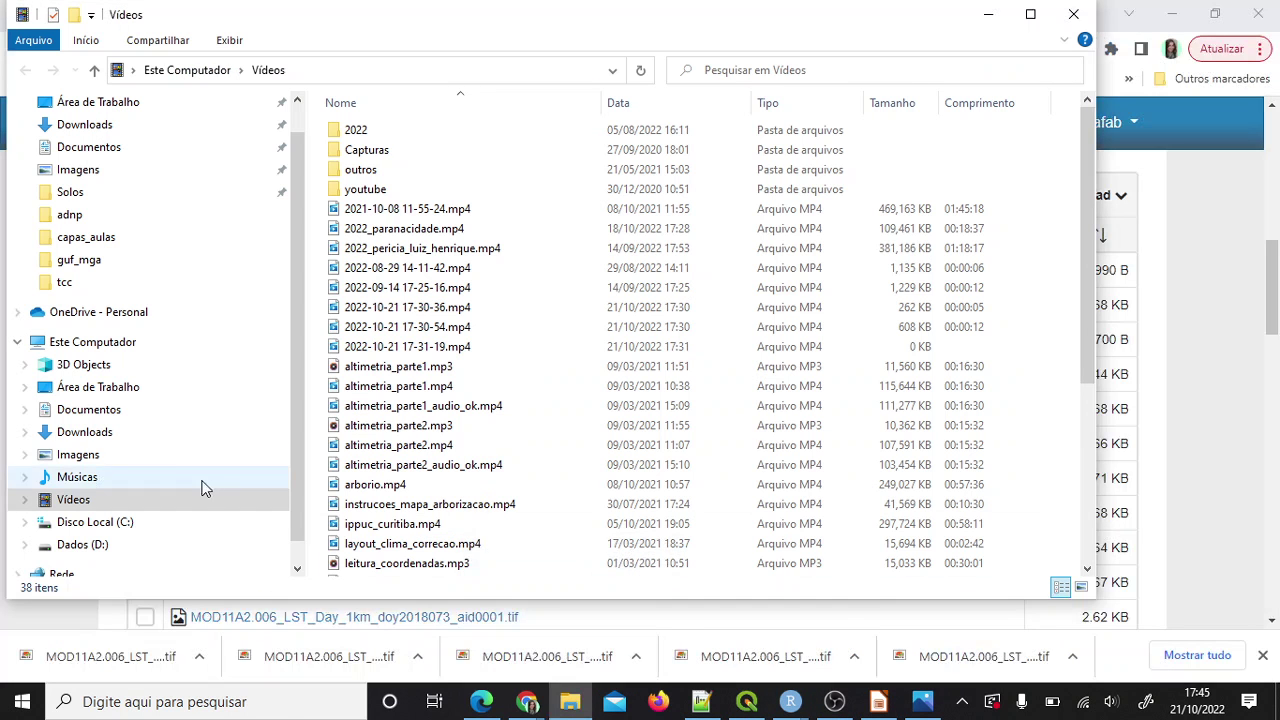
{"action": "left_click", "coordinate": [122, 543]}
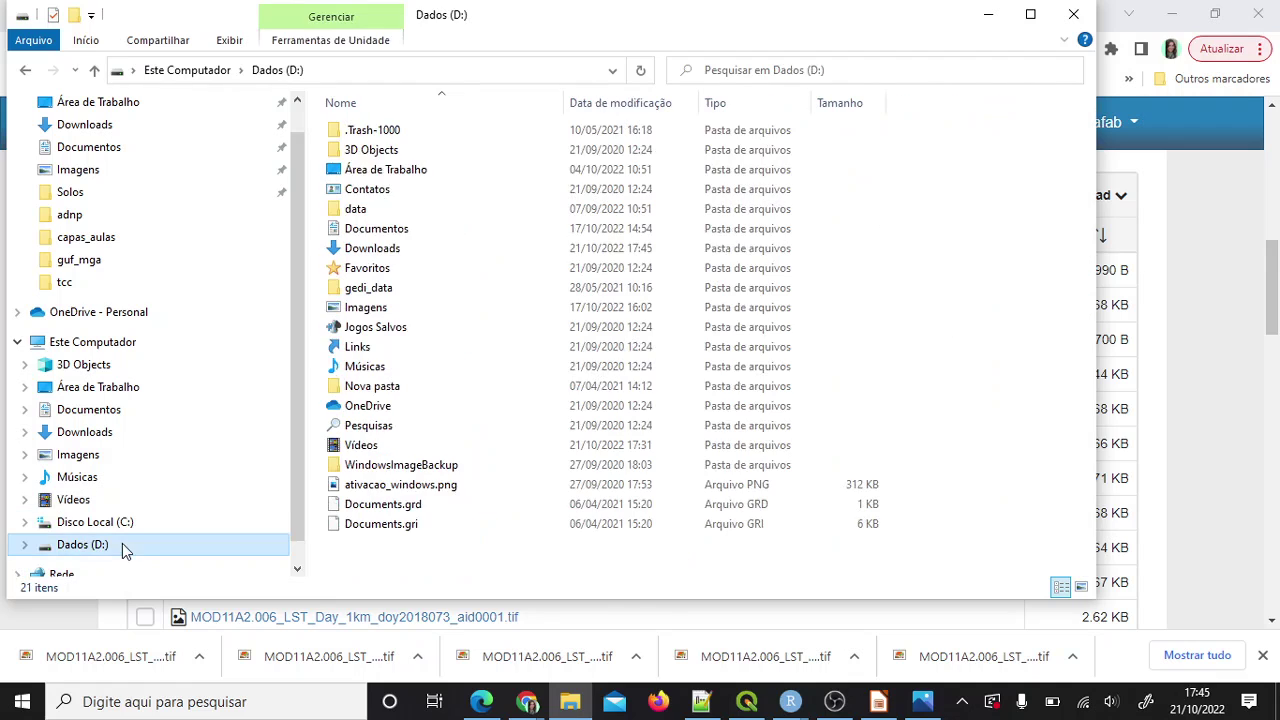
{"action": "left_click", "coordinate": [122, 128]}
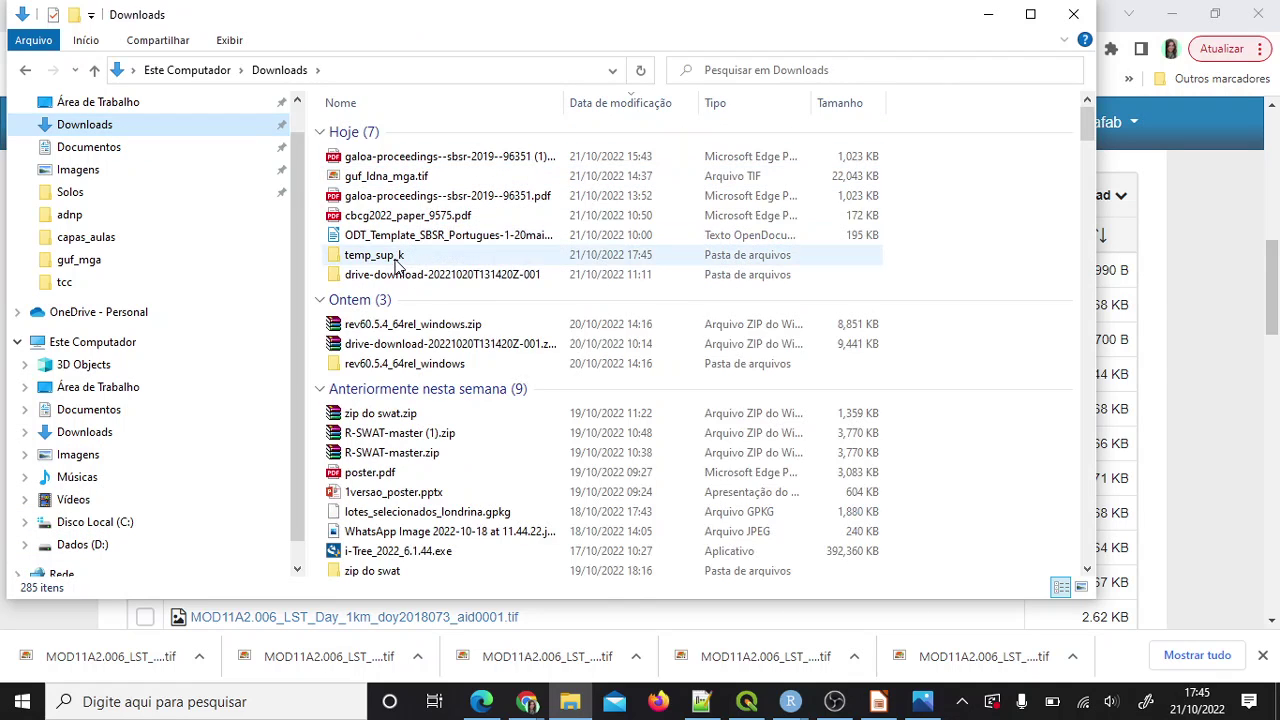
{"action": "double_click", "coordinate": [397, 262]}
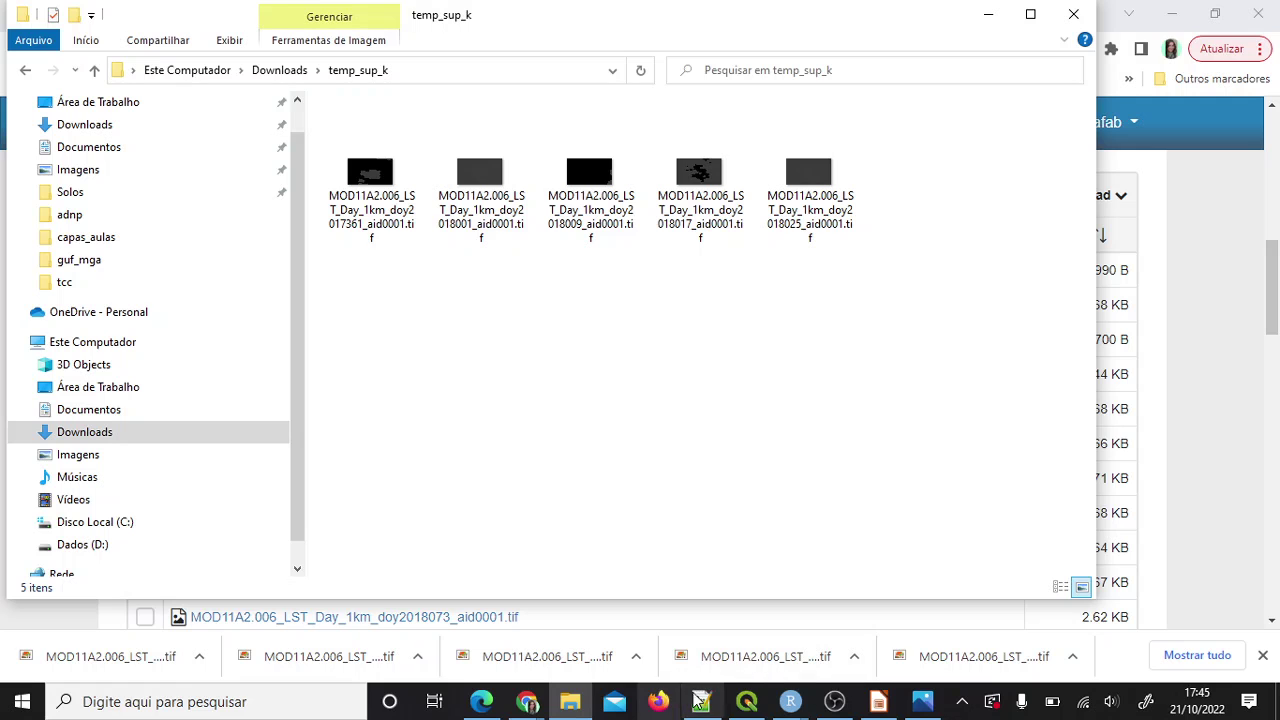
Add all five LST_Day_1km GeoTIFFs from temp_sup_k to the untitled QGIS project and frame the raster with some margin.
{"action": "left_click", "coordinate": [746, 701]}
{"action": "key", "text": "alt+Tab"}
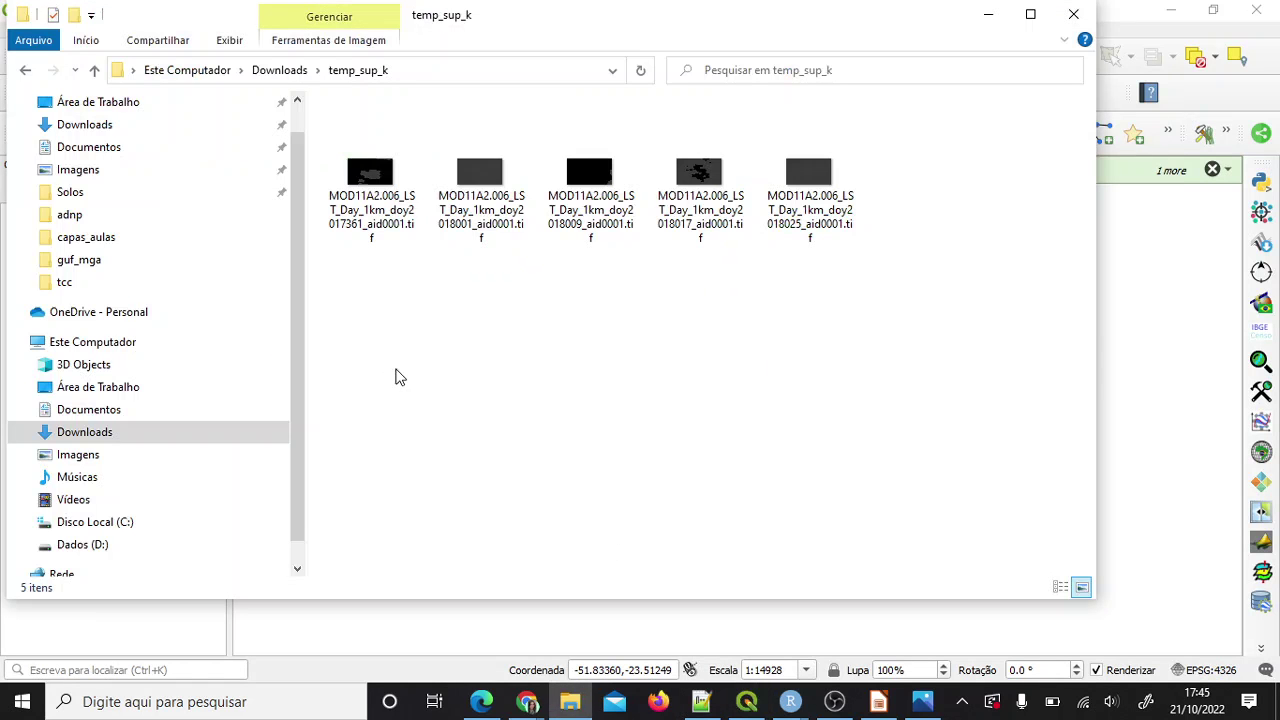
{"action": "left_click_drag", "start_coordinate": [566, 22], "coordinate": [810, 189]}
{"action": "left_click_drag", "start_coordinate": [1127, 479], "coordinate": [560, 268]}
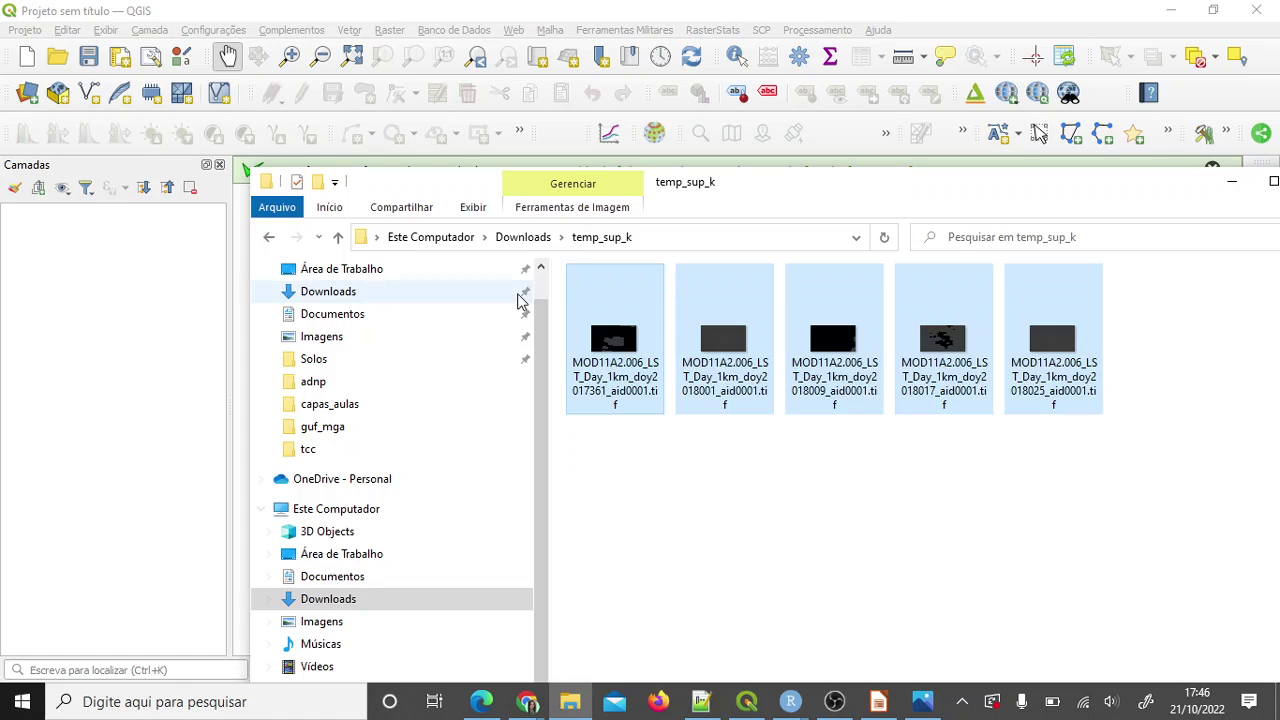
{"action": "left_click_drag", "start_coordinate": [636, 328], "coordinate": [86, 343]}
{"action": "left_click", "coordinate": [147, 214]}
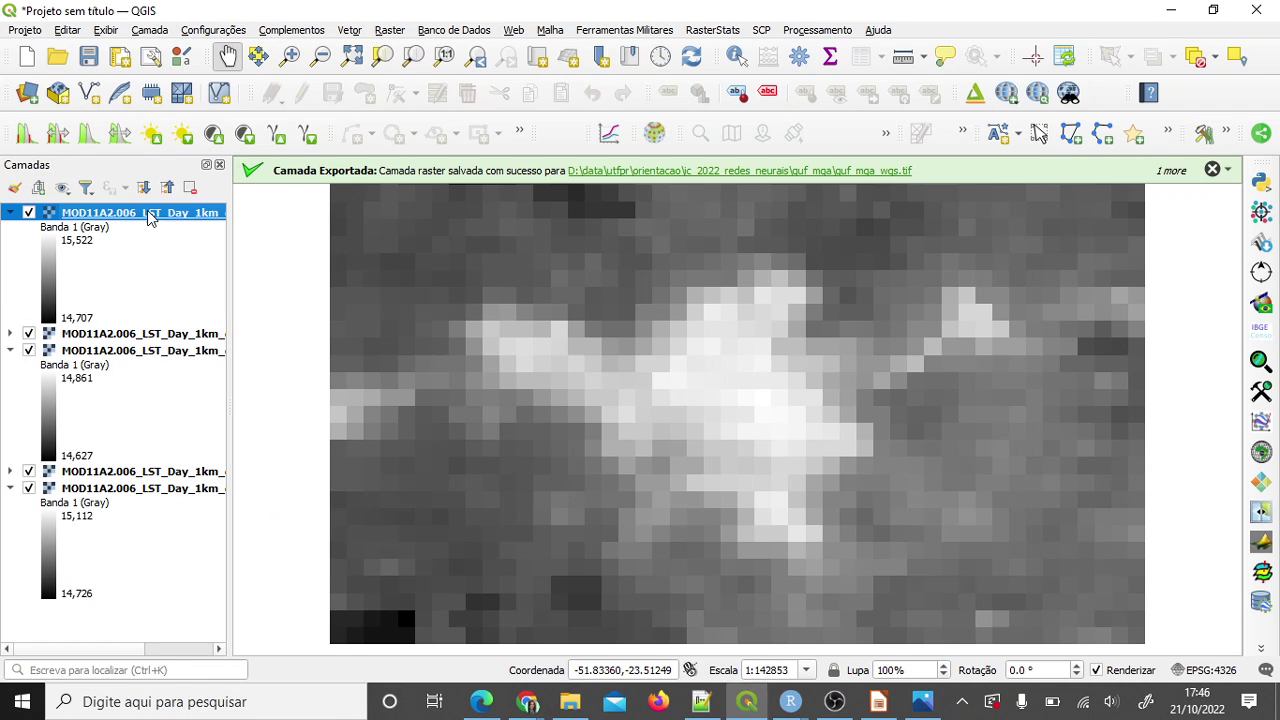
{"action": "left_click", "coordinate": [415, 57]}
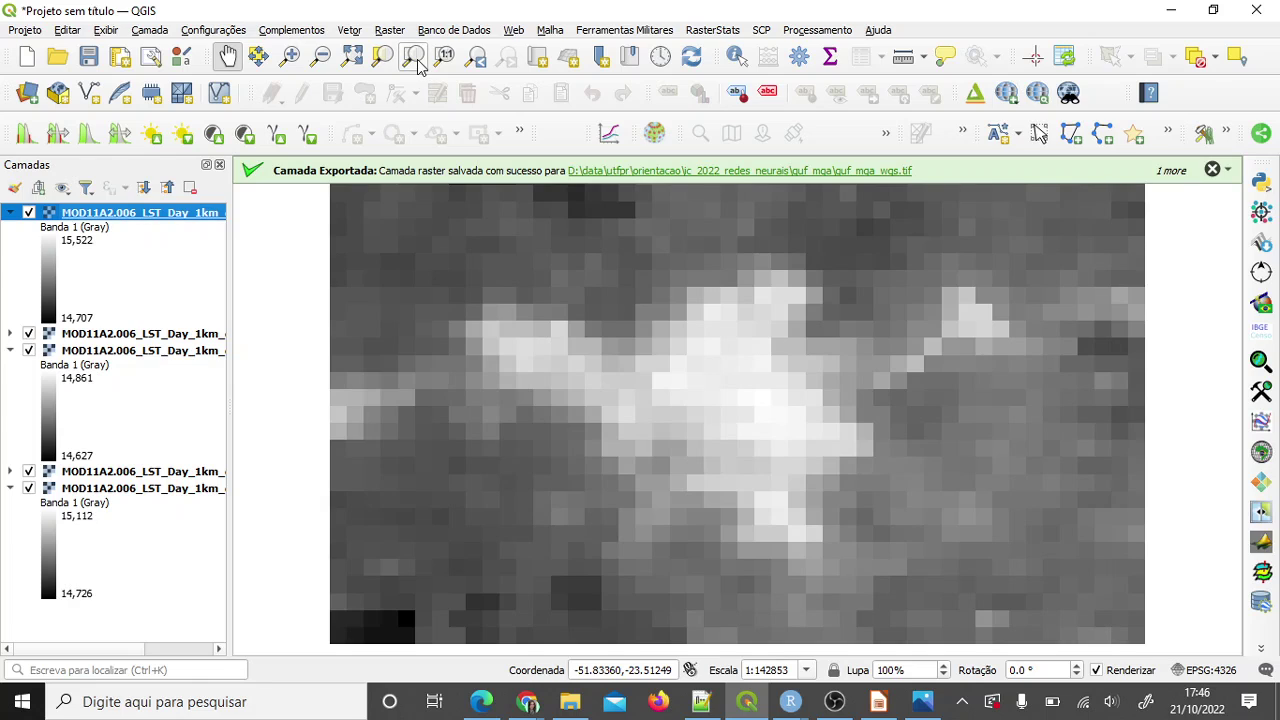
{"action": "left_click", "coordinate": [320, 57]}
{"action": "left_click", "coordinate": [663, 330]}
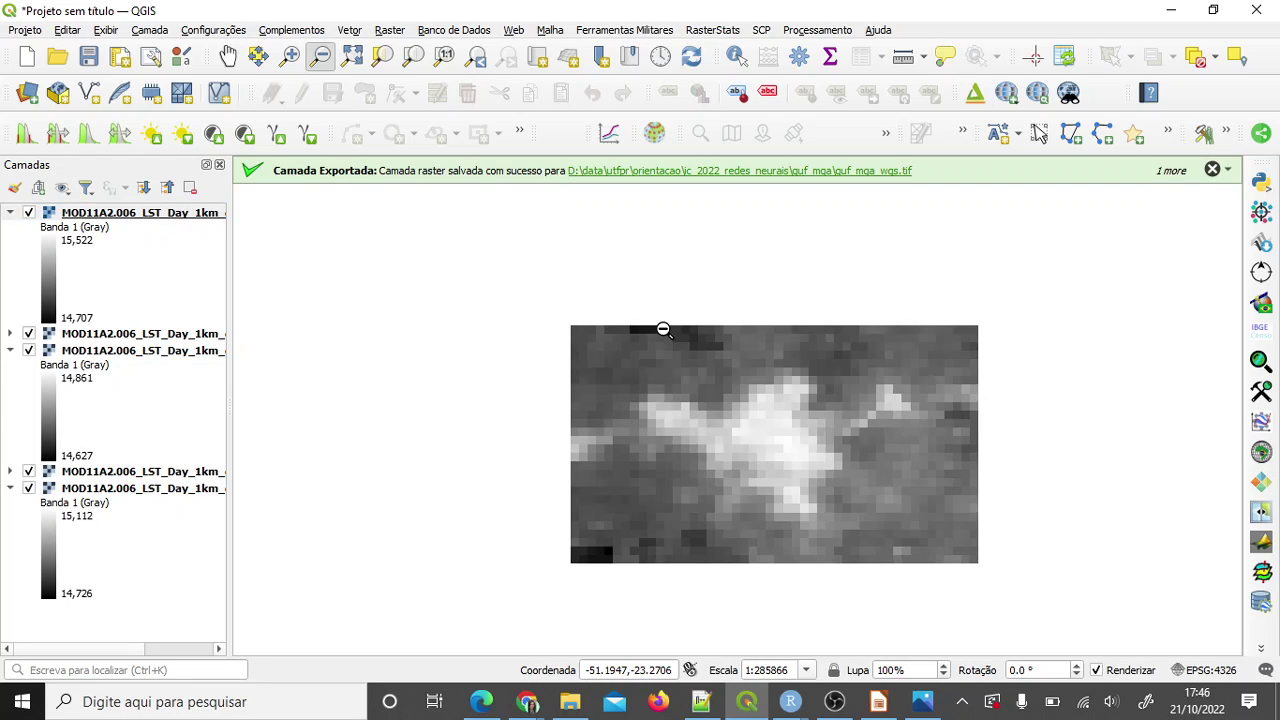
In File Explorer, browse to D:\data\utfpr\dados_espaciais\itcg and open the inner limites_municipais_pr_iat_maio_2021 folder.
{"action": "left_click", "coordinate": [572, 706]}
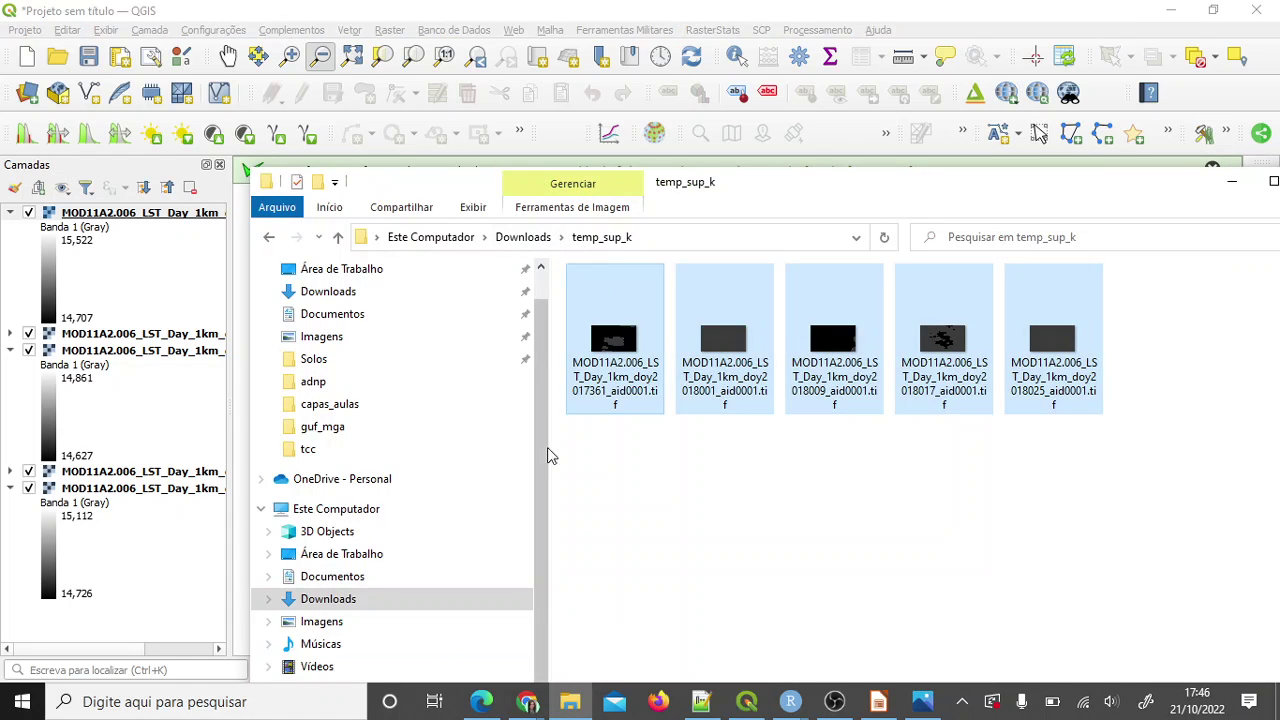
{"action": "left_click_drag", "start_coordinate": [758, 194], "coordinate": [563, 77]}
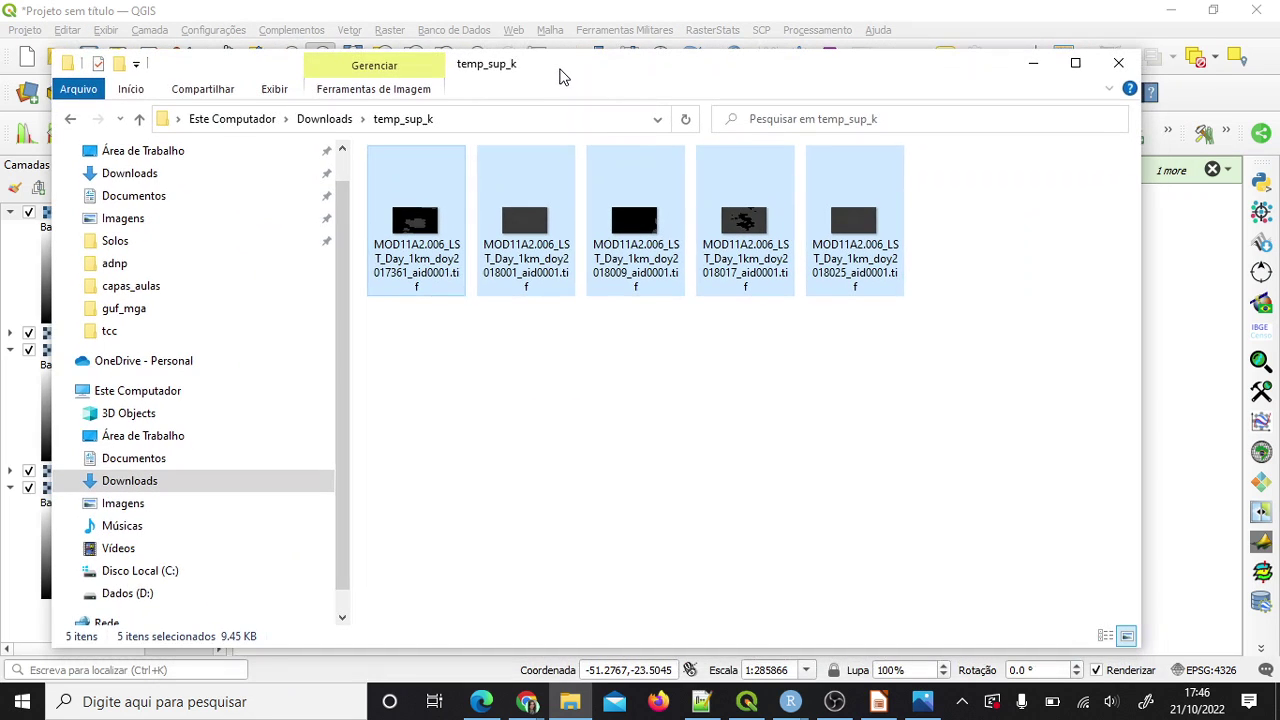
{"action": "left_click", "coordinate": [177, 594]}
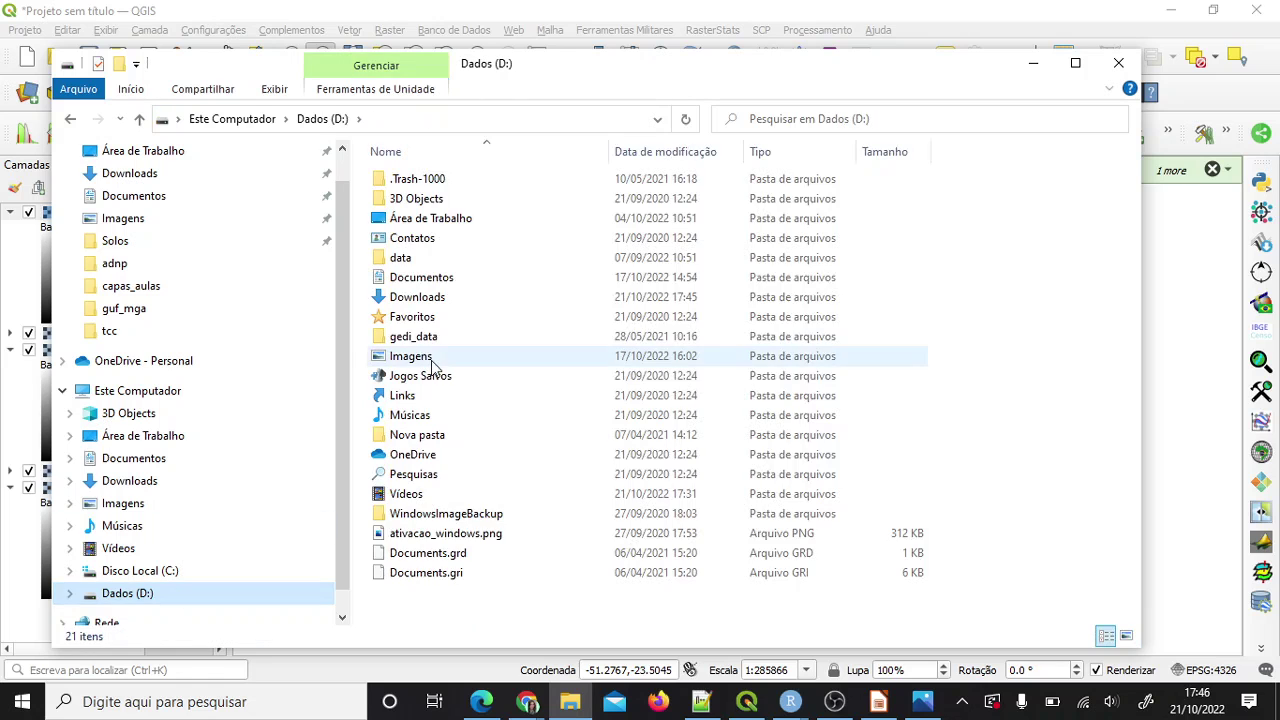
{"action": "double_click", "coordinate": [470, 259]}
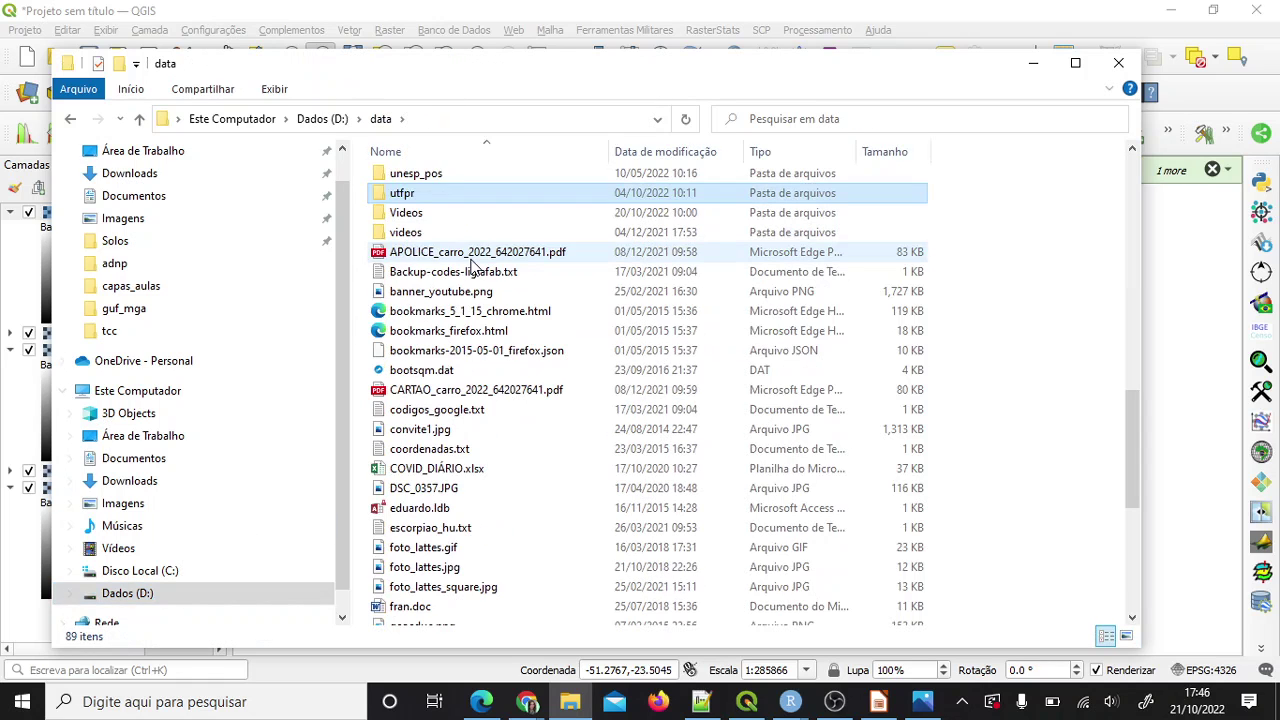
{"action": "key", "text": "Return"}
{"action": "double_click", "coordinate": [475, 265]}
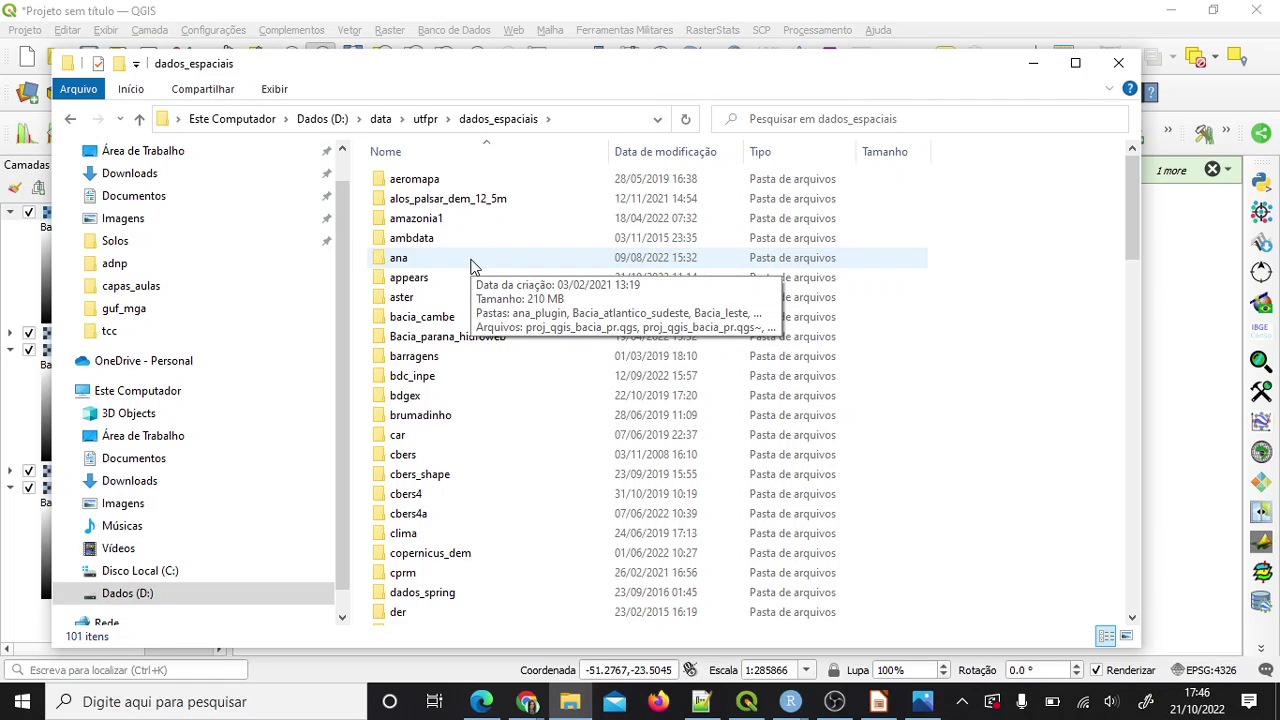
{"action": "type", "text": "itcg"}
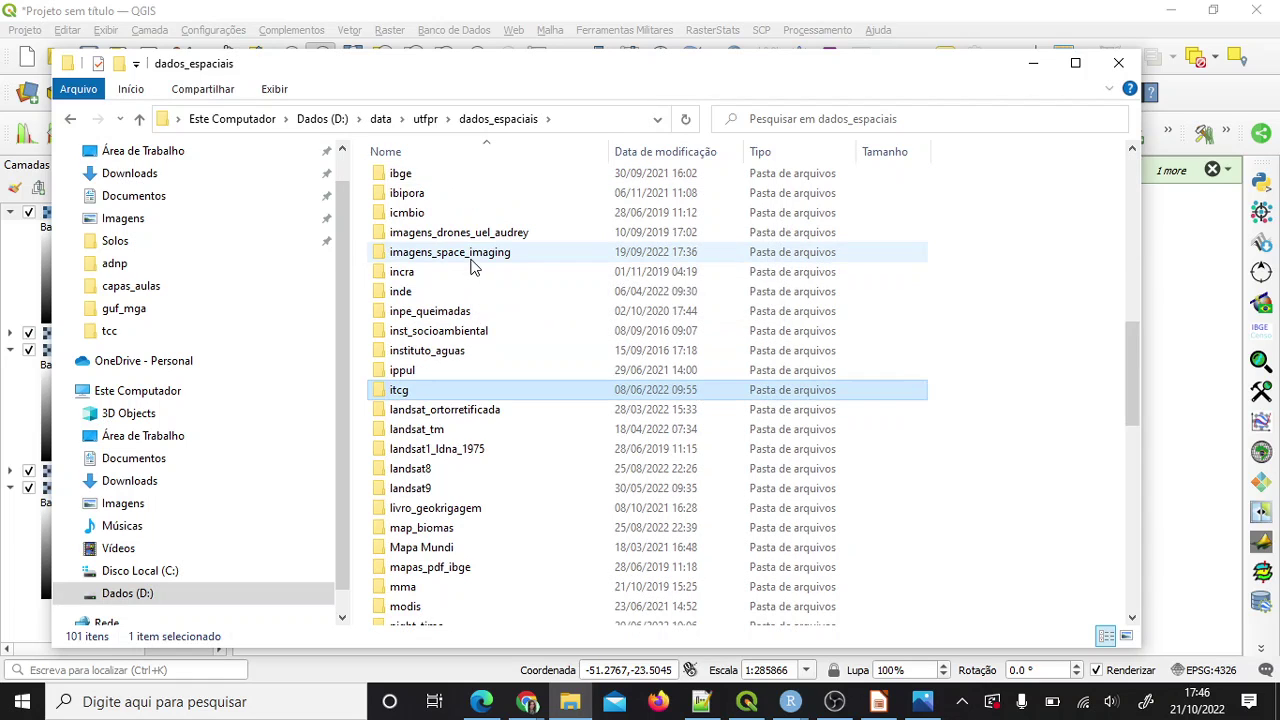
{"action": "key", "text": "Return"}
{"action": "type", "text": "l"}
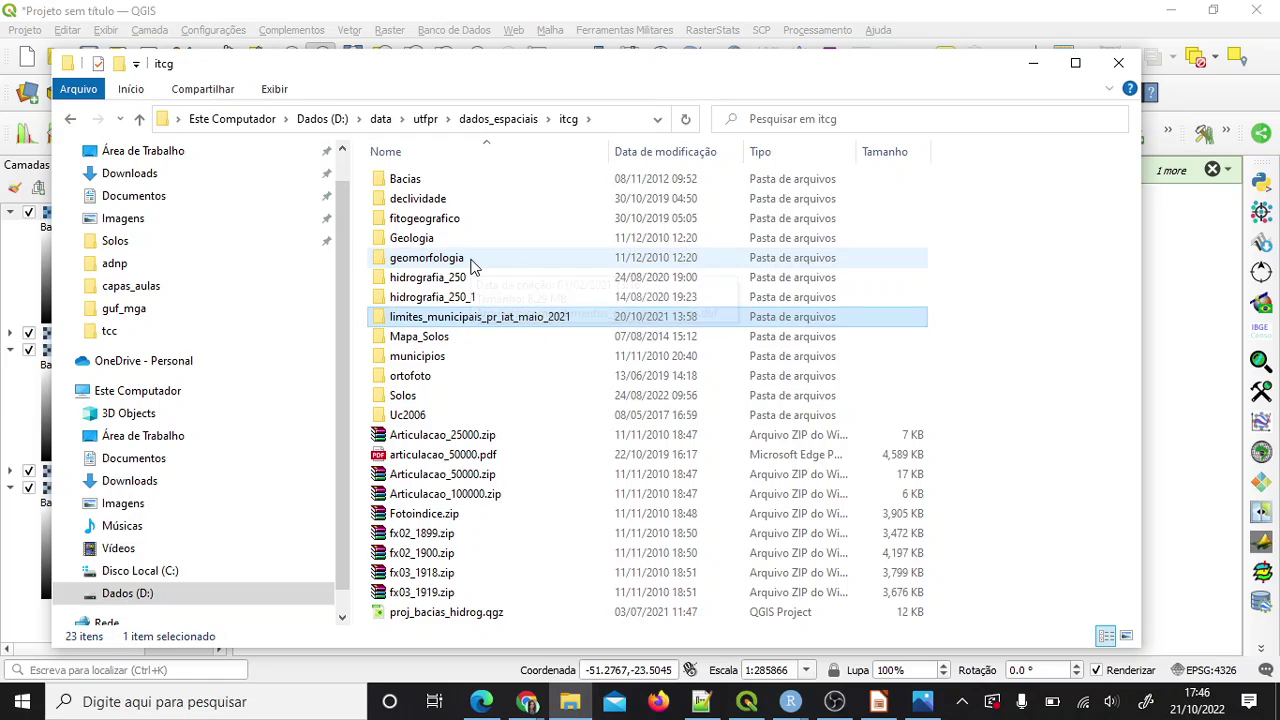
{"action": "key", "text": "Return"}
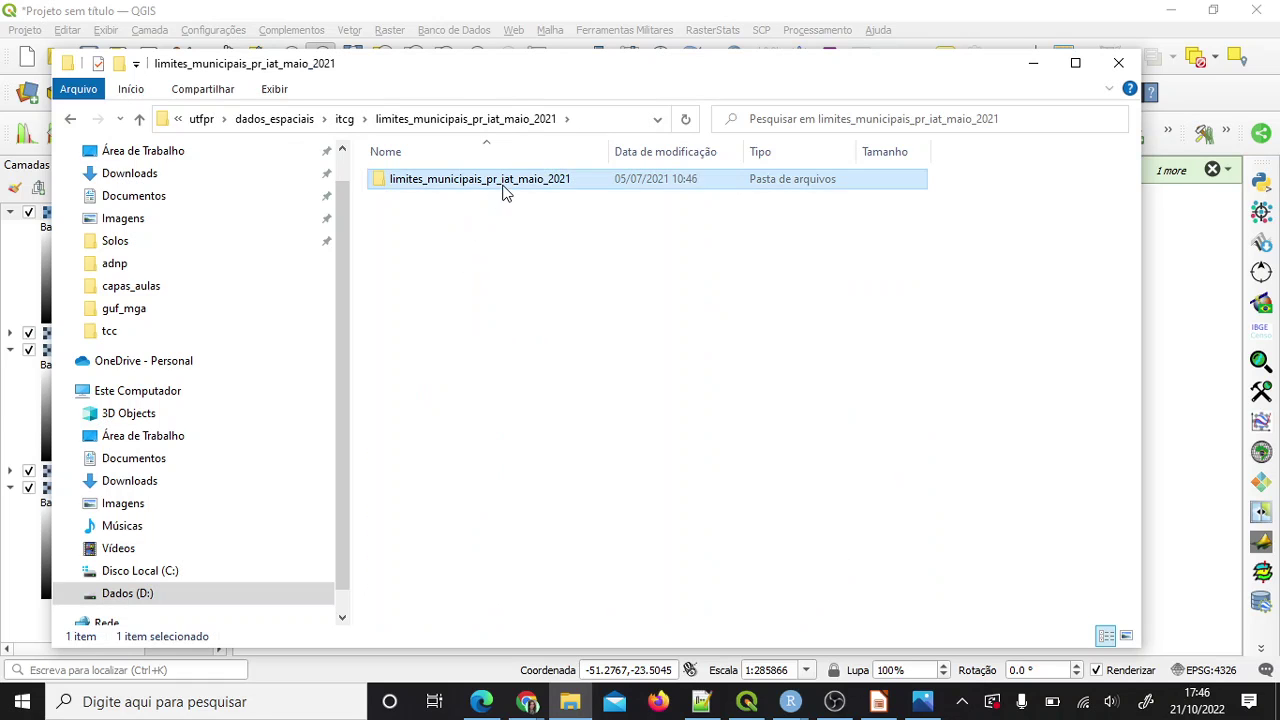
{"action": "double_click", "coordinate": [500, 190]}
Add the limites_municipais_pr_maio_2021.shp shapefile to the QGIS project above the LST rasters.
{"action": "left_click_drag", "start_coordinate": [534, 75], "coordinate": [874, 301]}
{"action": "left_click", "coordinate": [875, 487]}
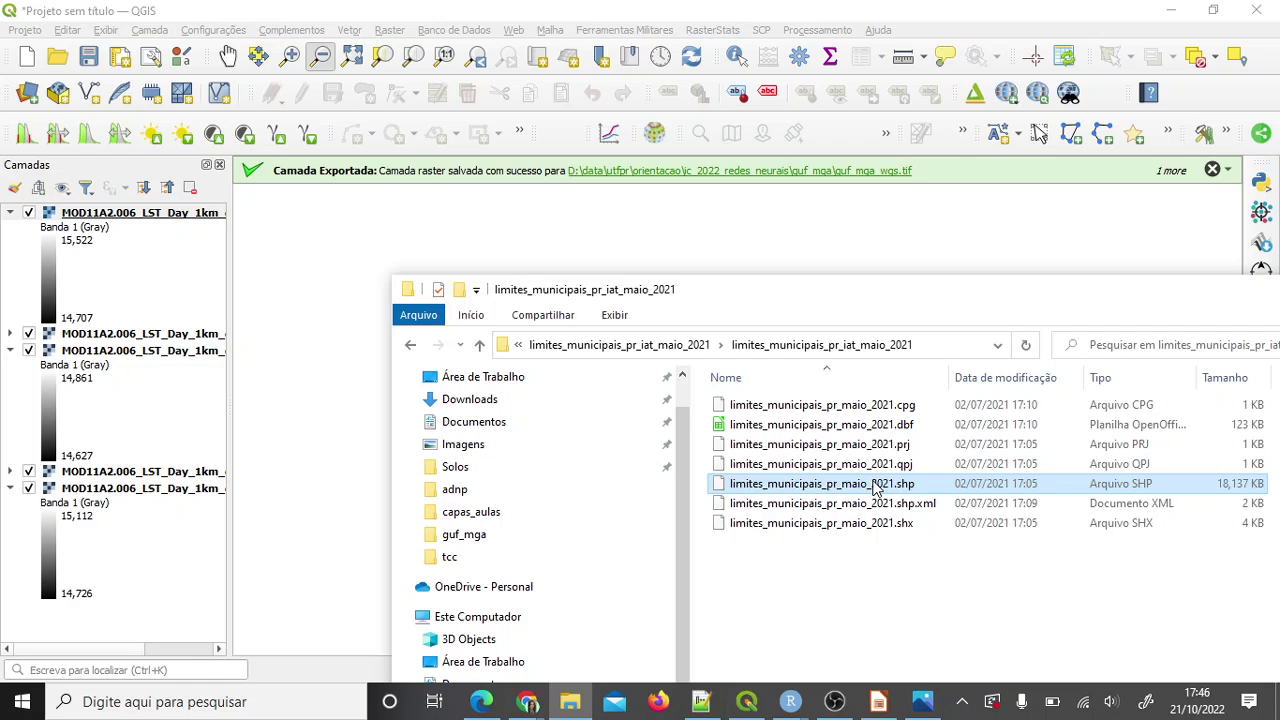
{"action": "left_click_drag", "start_coordinate": [875, 487], "coordinate": [120, 355]}
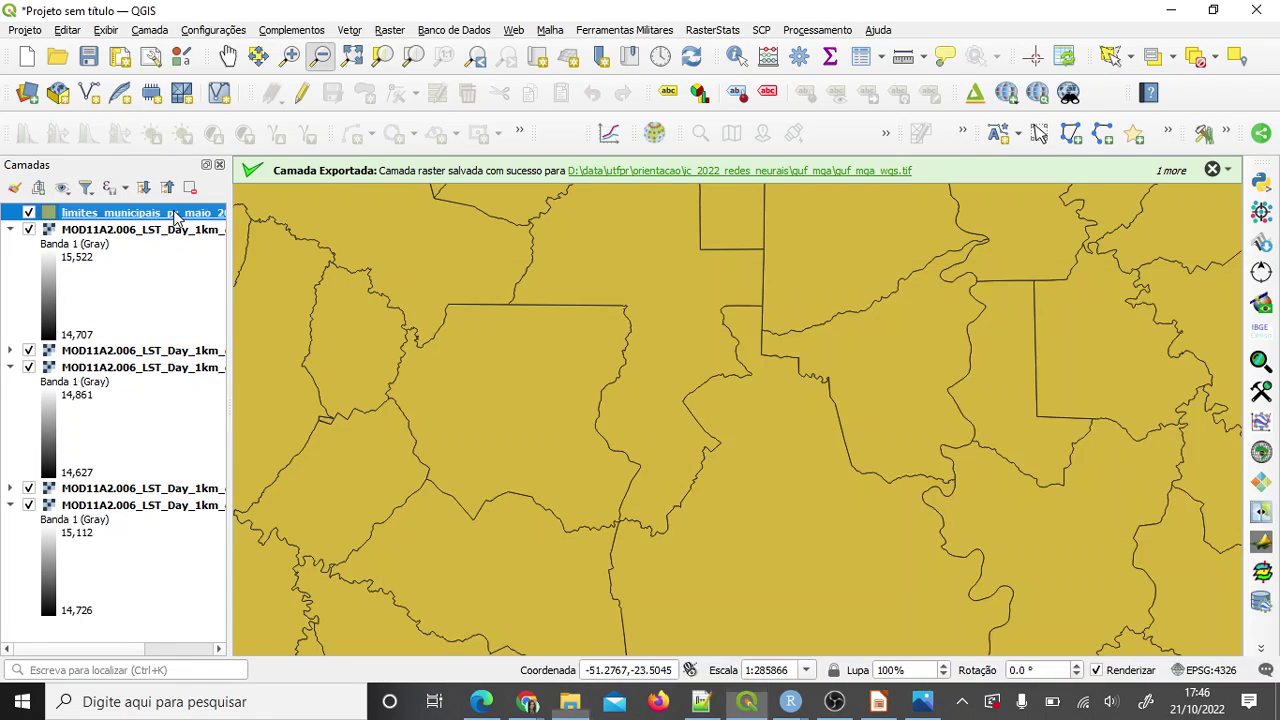
Style the limites_municipais_pr_maio_2021 layer with no fill (Sem pincel) and a magenta outline.
{"action": "left_click", "coordinate": [176, 215]}
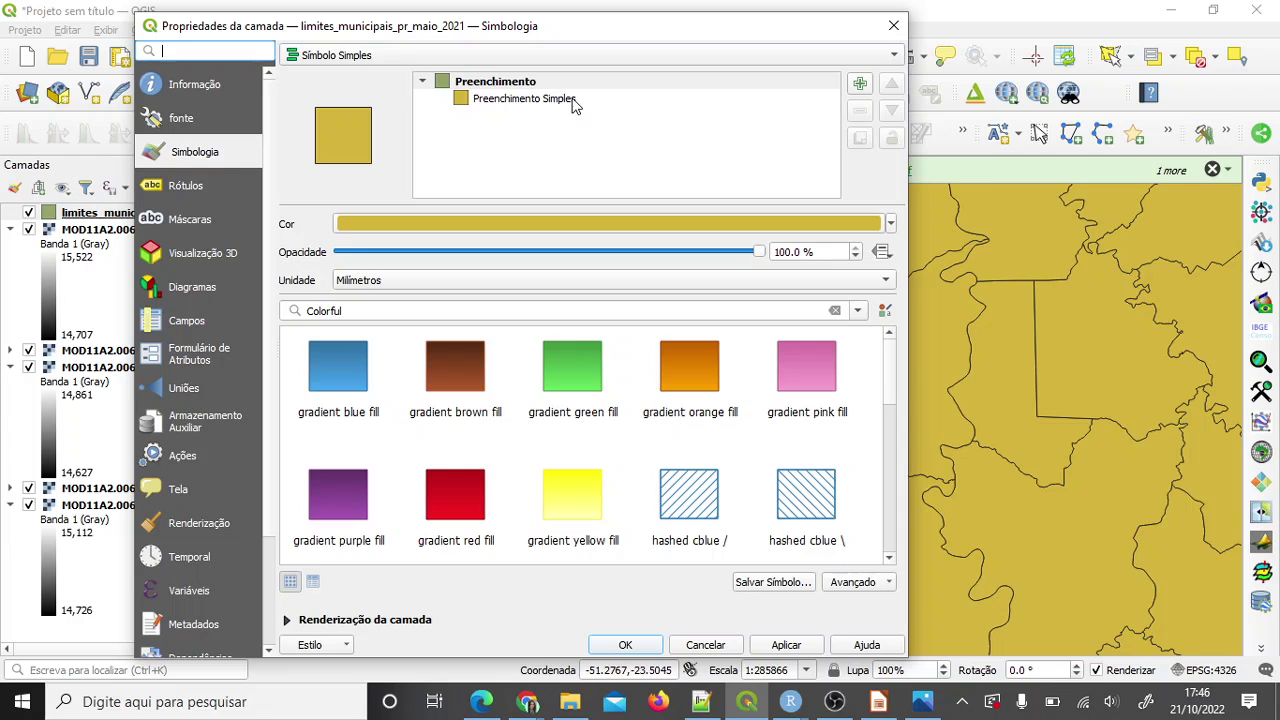
{"action": "left_click", "coordinate": [575, 100]}
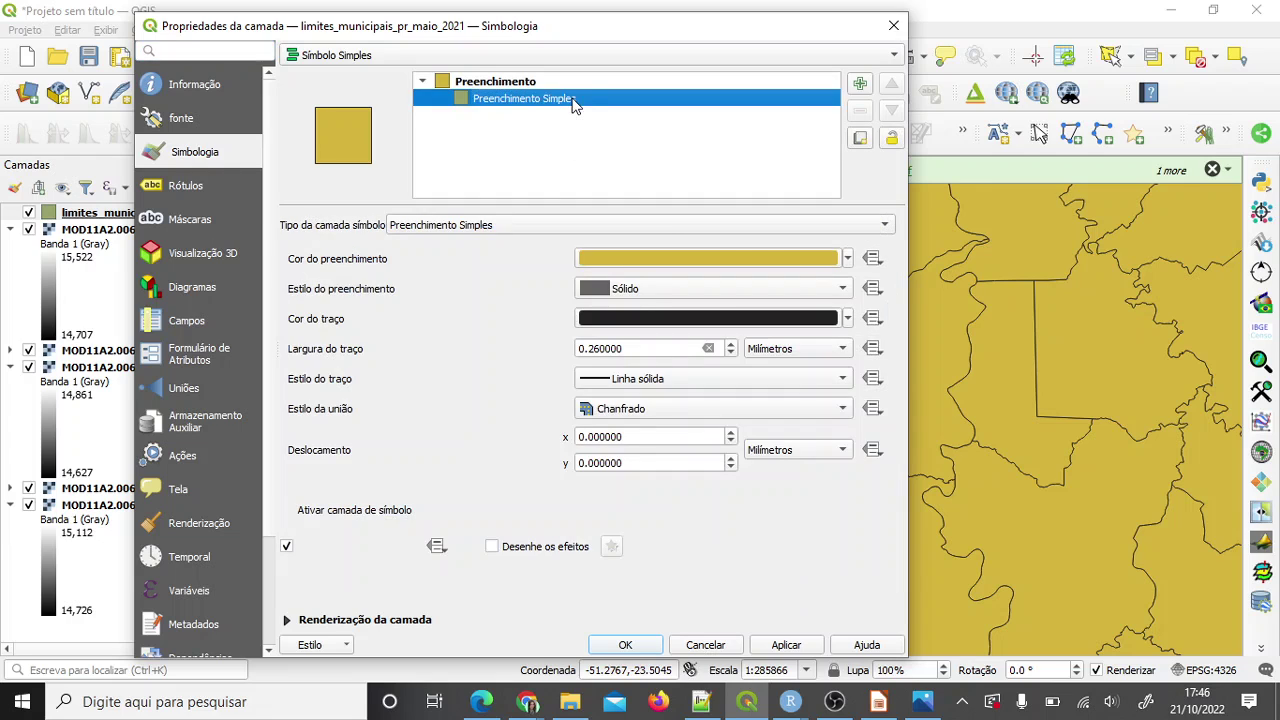
{"action": "left_click", "coordinate": [820, 292]}
{"action": "left_click", "coordinate": [818, 311]}
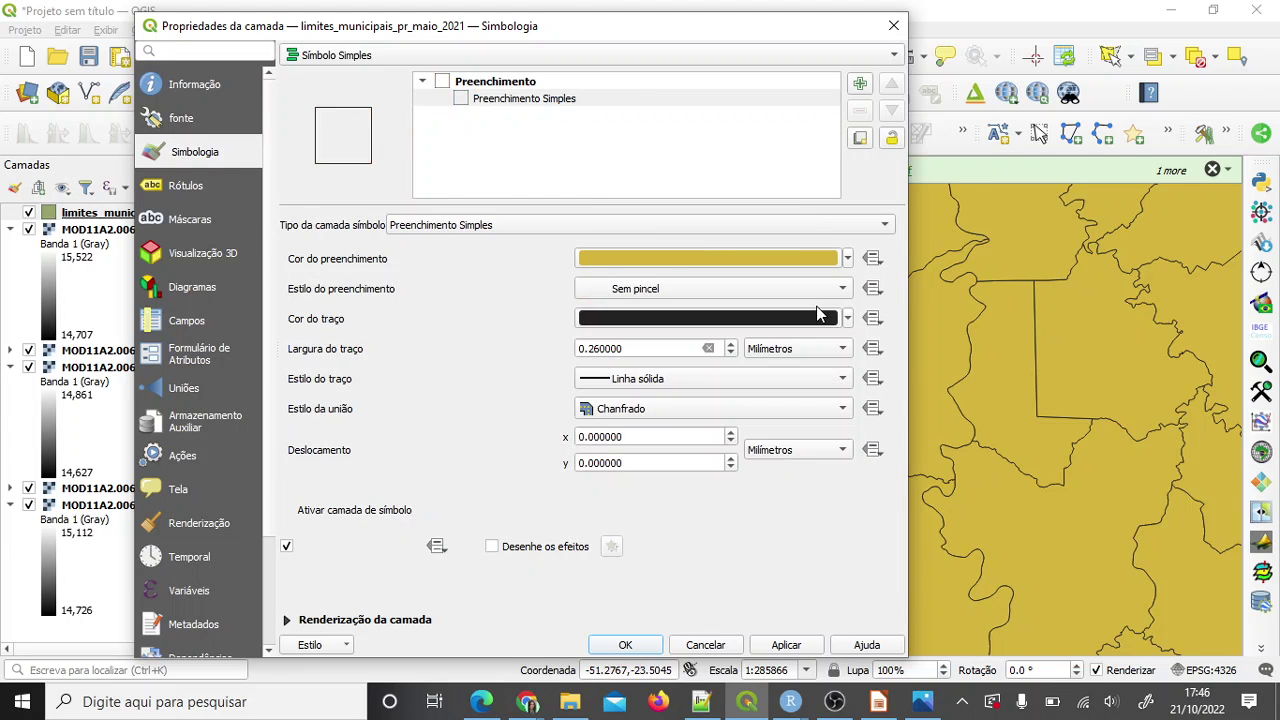
{"action": "left_click", "coordinate": [846, 318]}
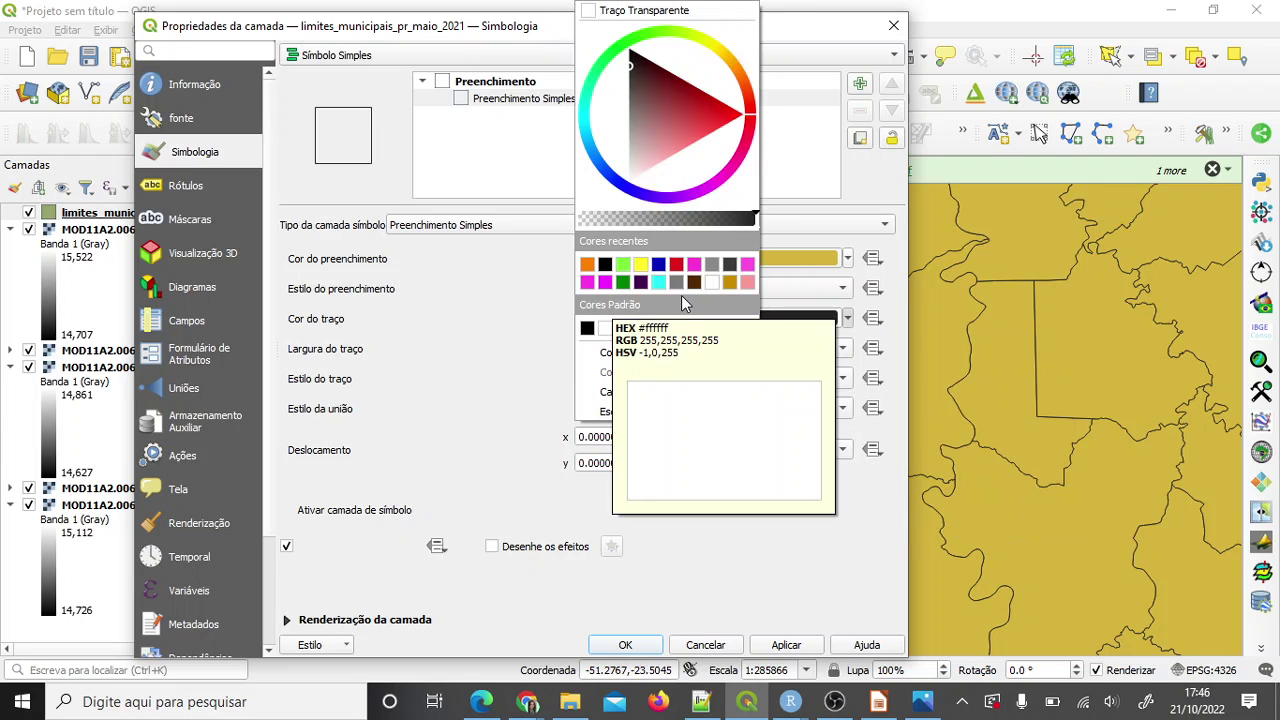
{"action": "left_click", "coordinate": [697, 266]}
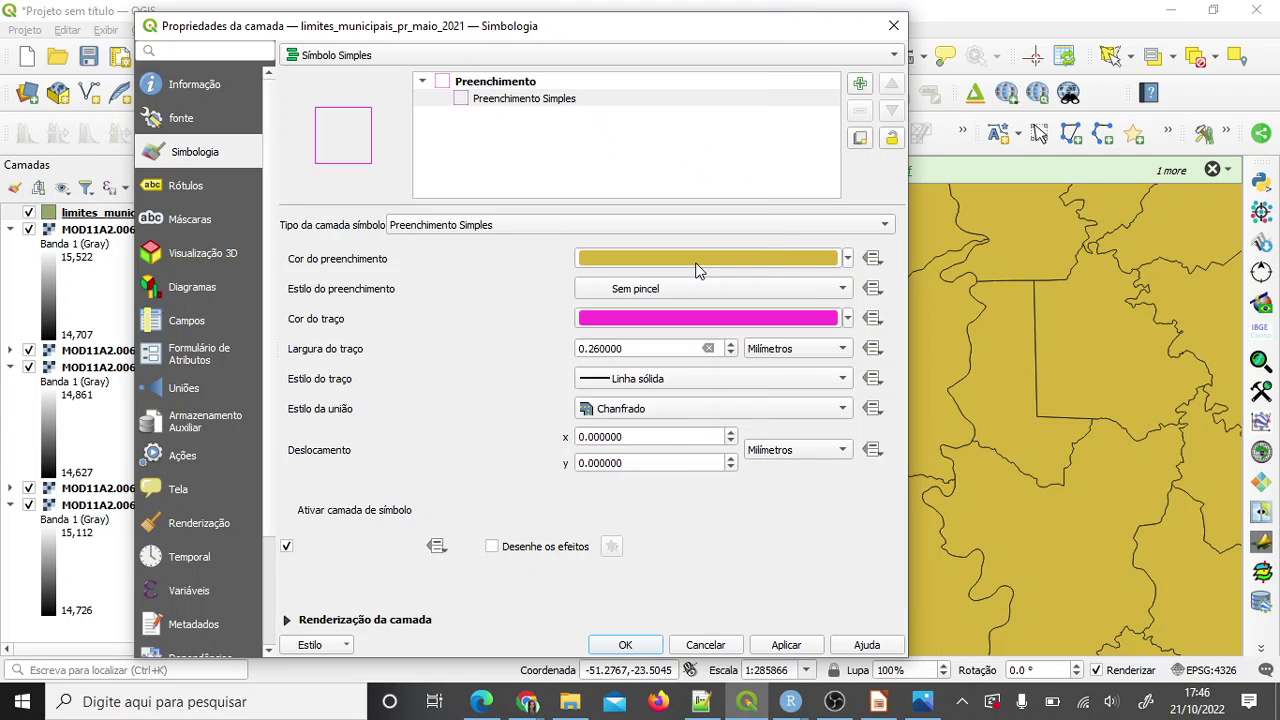
{"action": "left_click", "coordinate": [780, 645]}
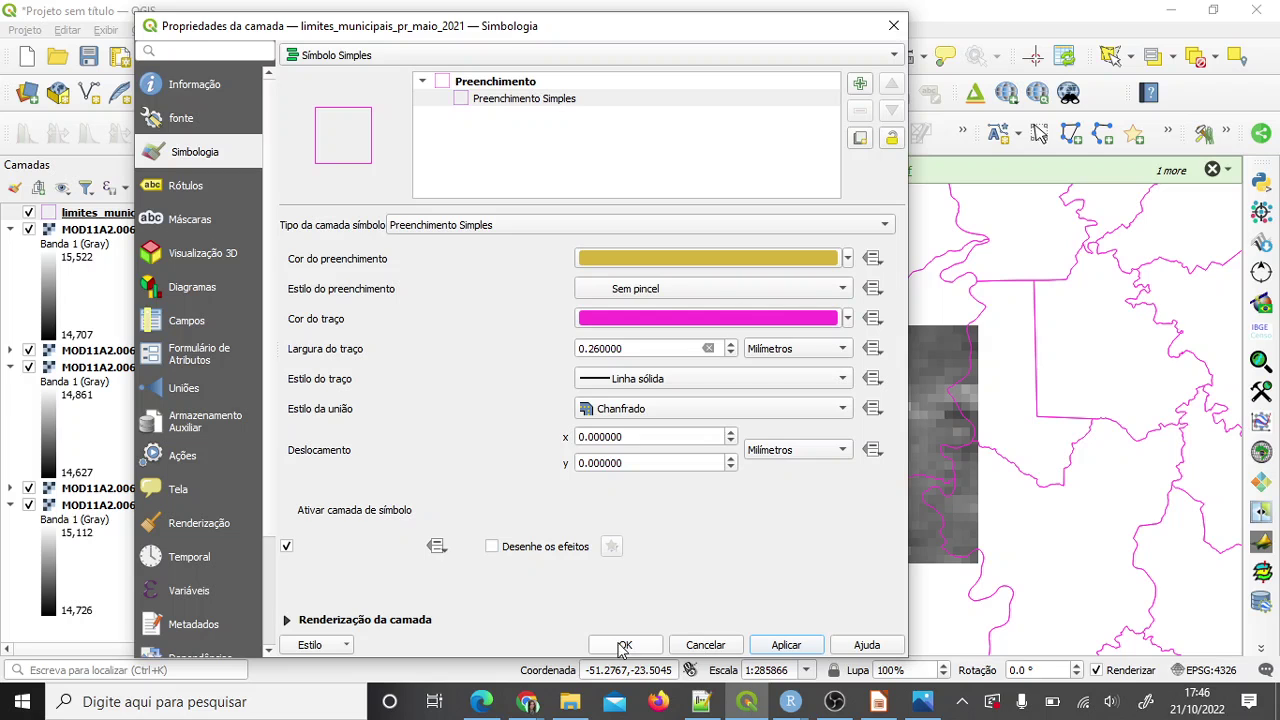
{"action": "left_click", "coordinate": [623, 645]}
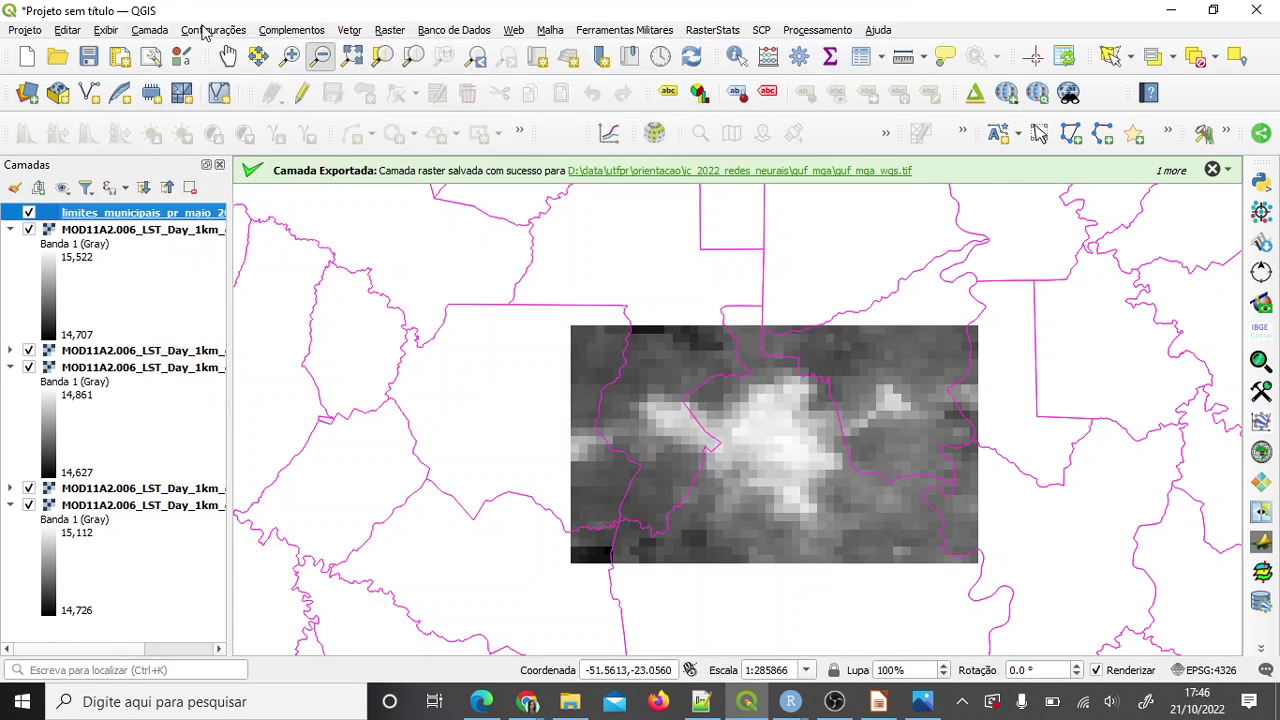
Reposition the map around the LST raster, collapse all layer legends and widen the layer list to fit the full names.
{"action": "left_click", "coordinate": [228, 56]}
{"action": "left_click_drag", "start_coordinate": [837, 466], "coordinate": [717, 403]}
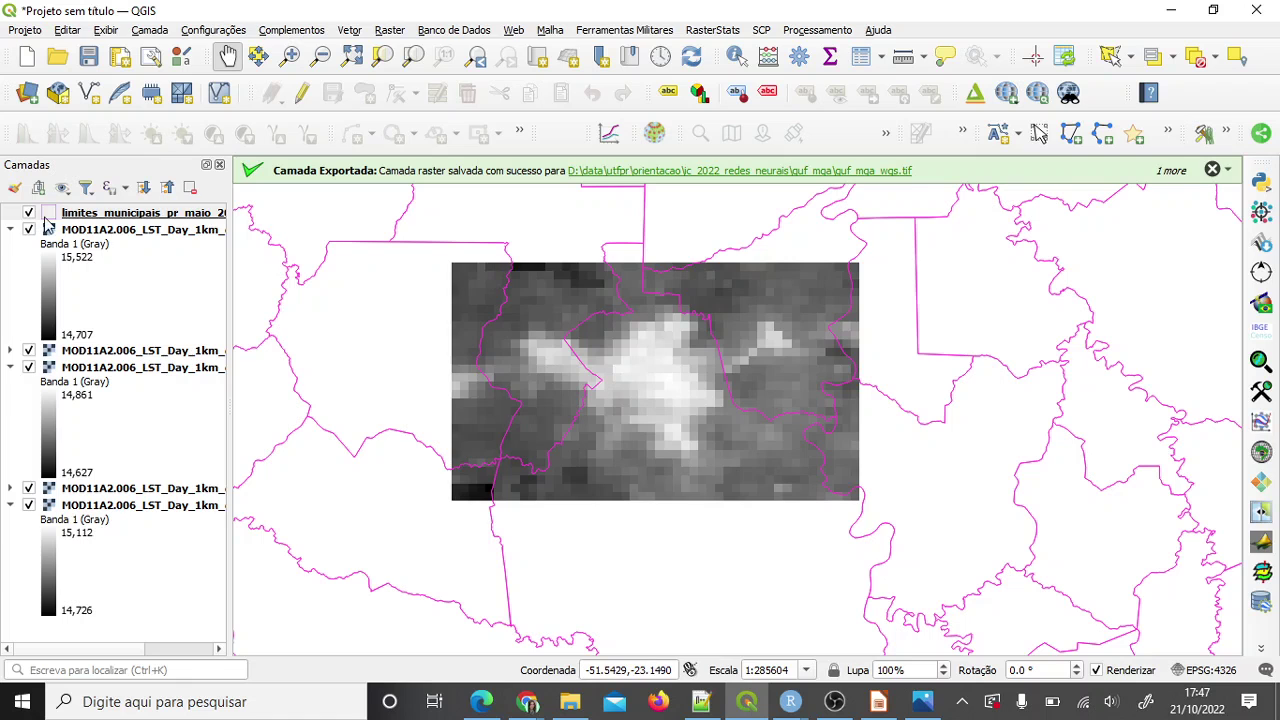
{"action": "left_click", "coordinate": [168, 190]}
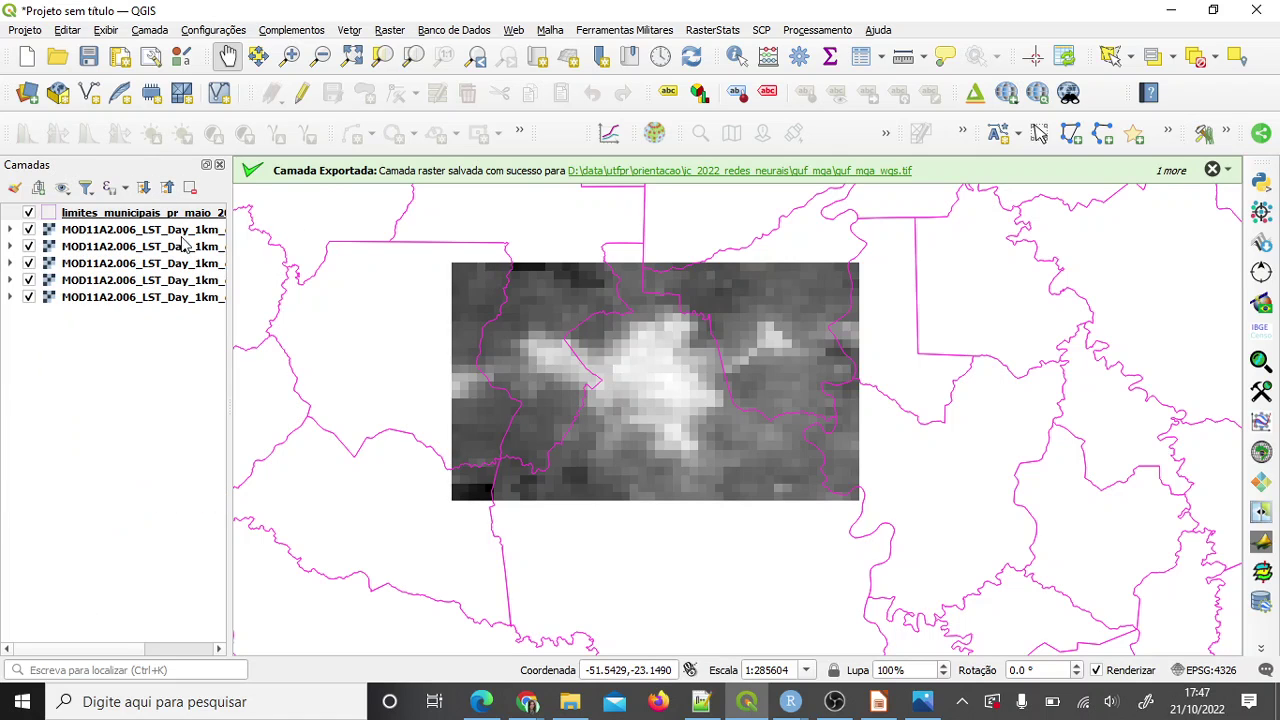
{"action": "left_click_drag", "start_coordinate": [230, 283], "coordinate": [356, 292]}
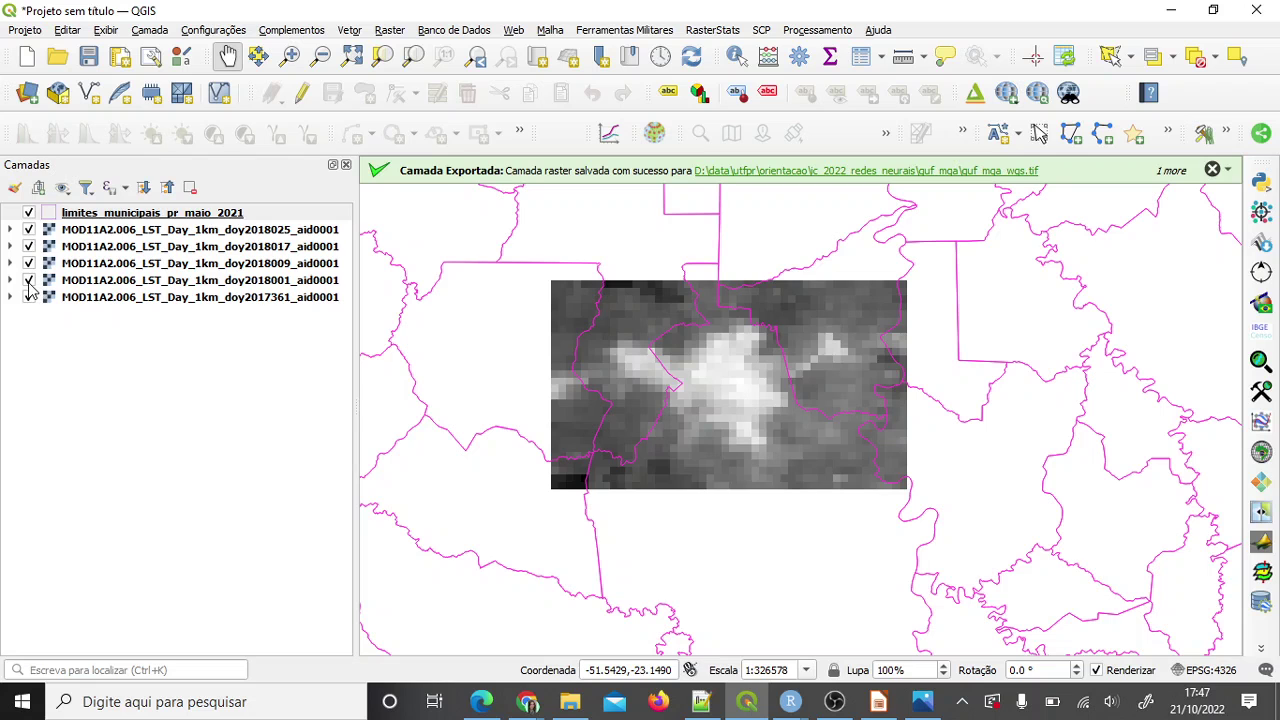
Set the MOD11A2.006_LST_Day_1km_doy2018025 layer to single-band pseudocolor rendering (Banda simples falsa-cor) with the Turbo colour ramp.
{"action": "double_click", "coordinate": [99, 231]}
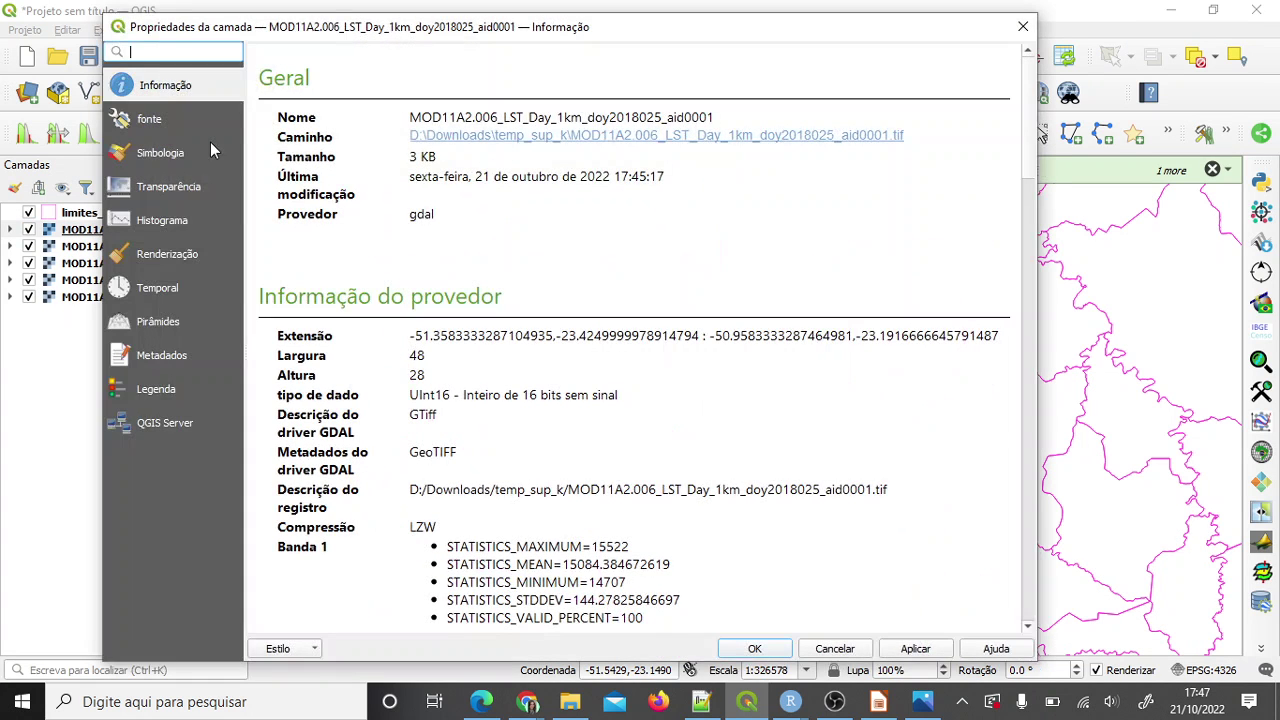
{"action": "left_click", "coordinate": [207, 146]}
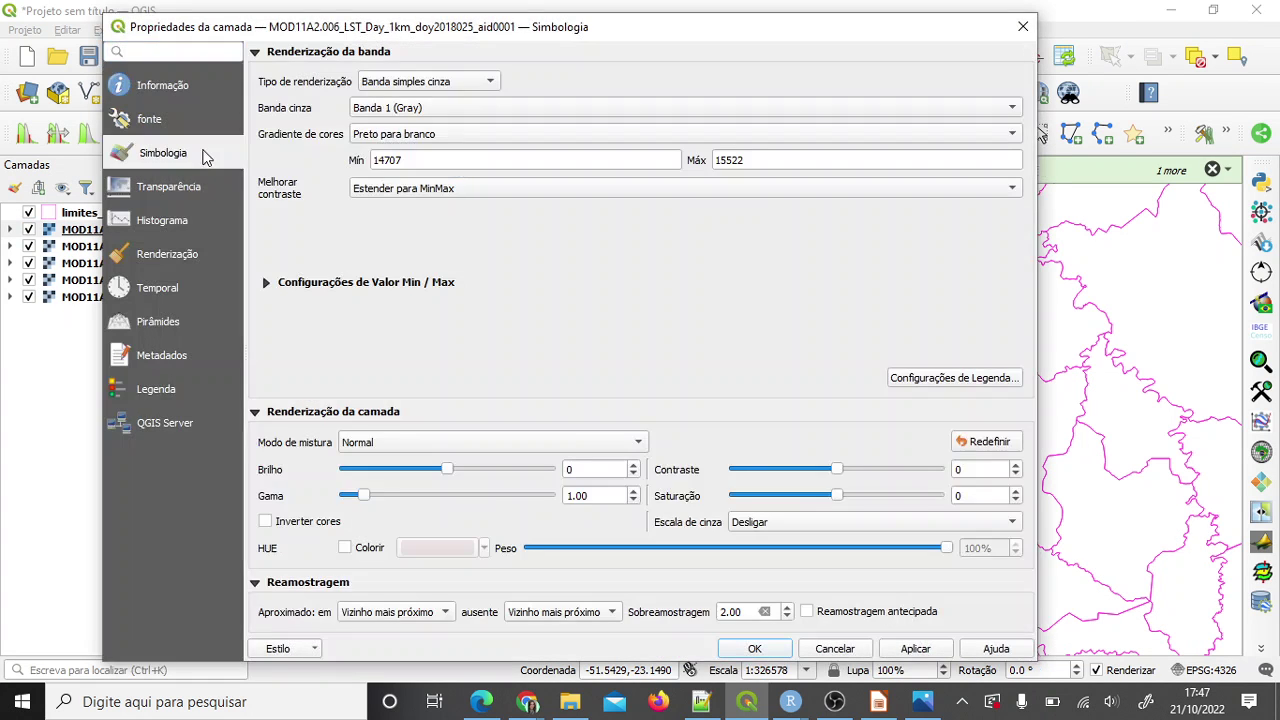
{"action": "left_click", "coordinate": [455, 85]}
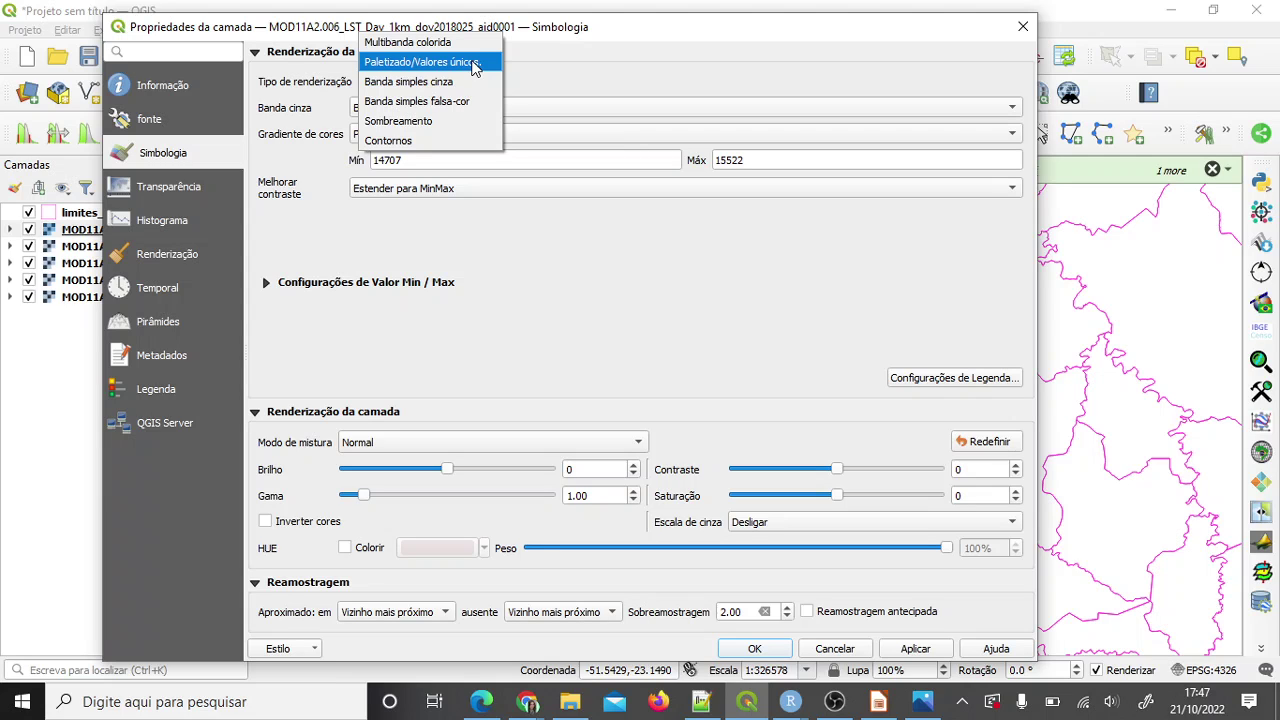
{"action": "left_click", "coordinate": [468, 101]}
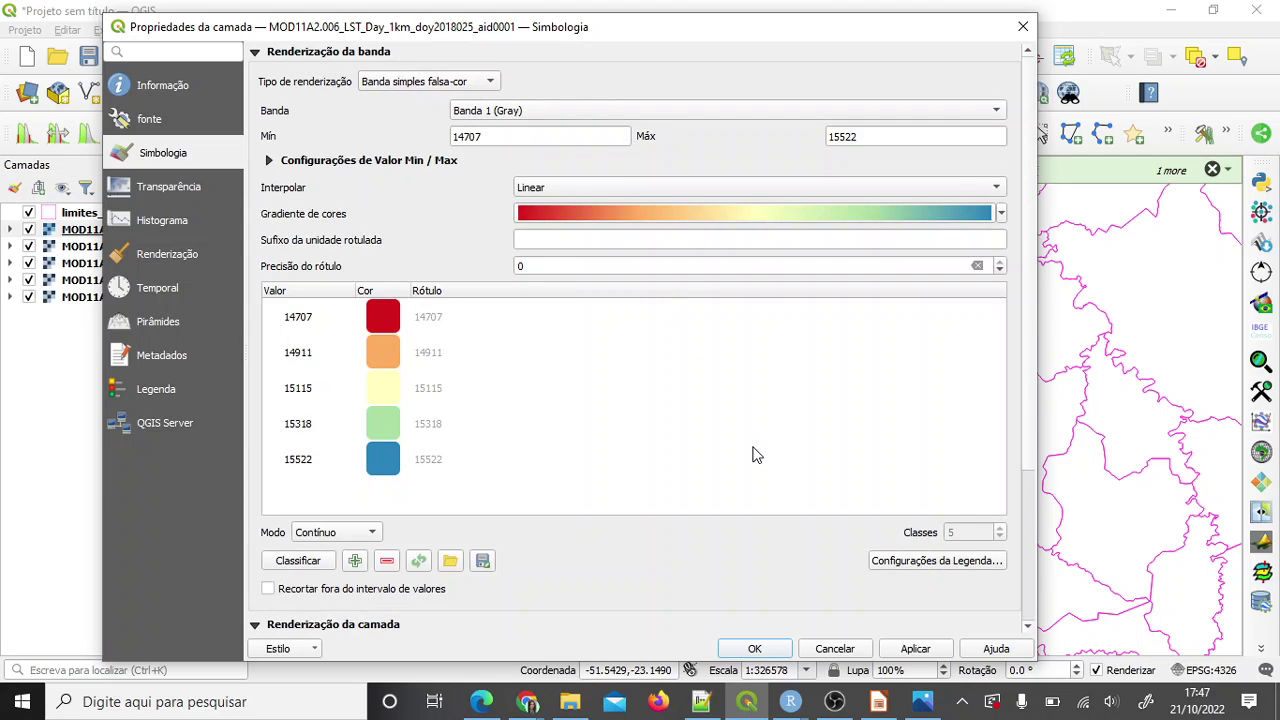
{"action": "left_click", "coordinate": [1001, 214]}
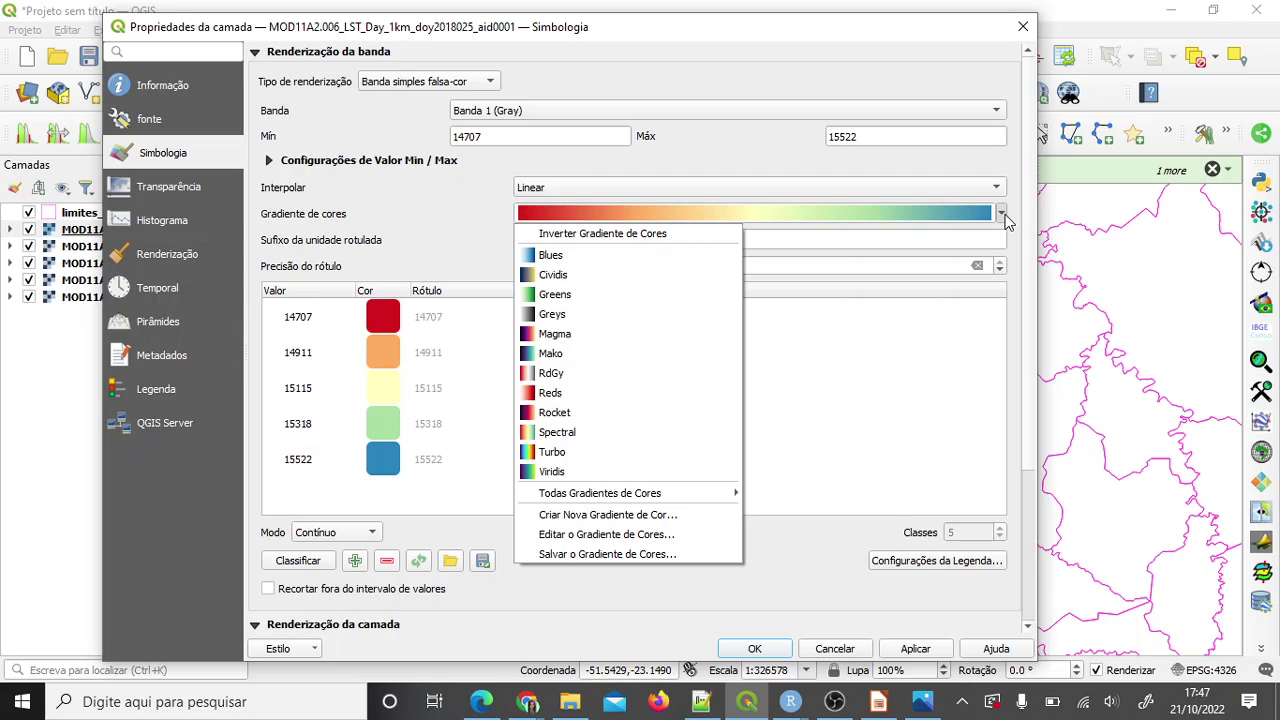
{"action": "left_click", "coordinate": [594, 460]}
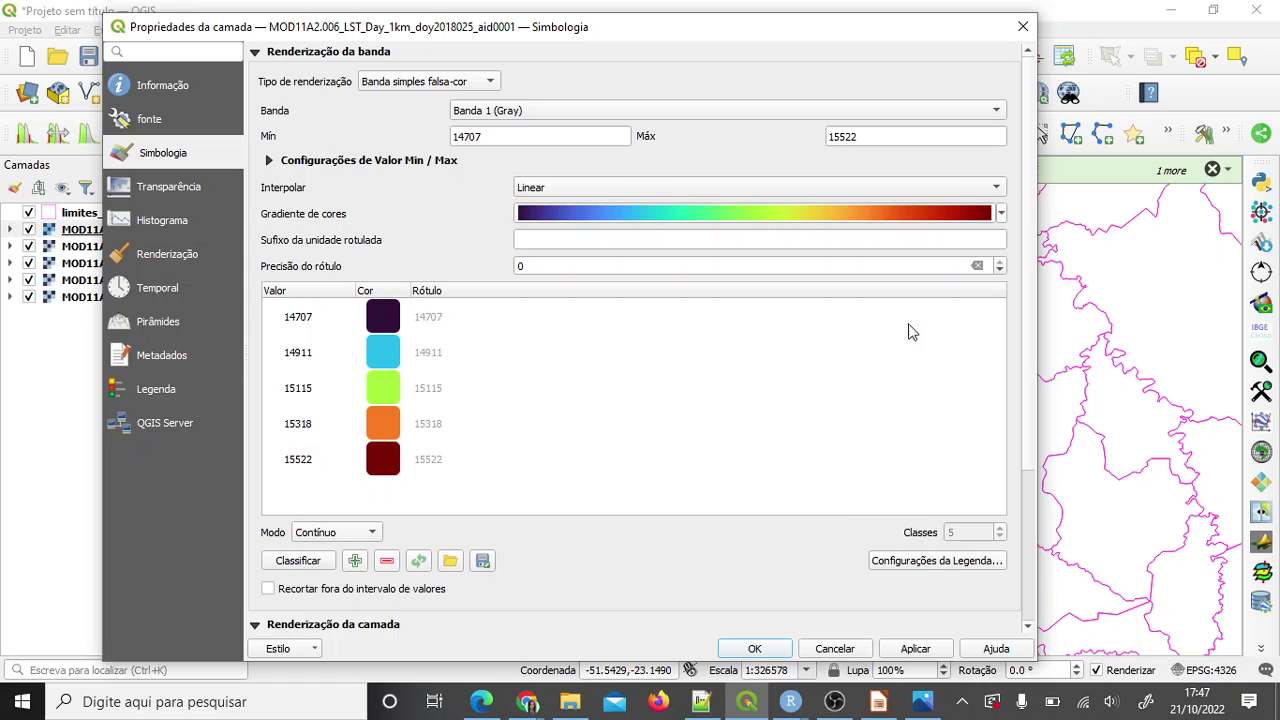
Change the doy2018025 layer's colour ramp to inverted Spectral, apply it and expand the layer's legend.
{"action": "left_click", "coordinate": [1002, 214]}
{"action": "left_click", "coordinate": [672, 434]}
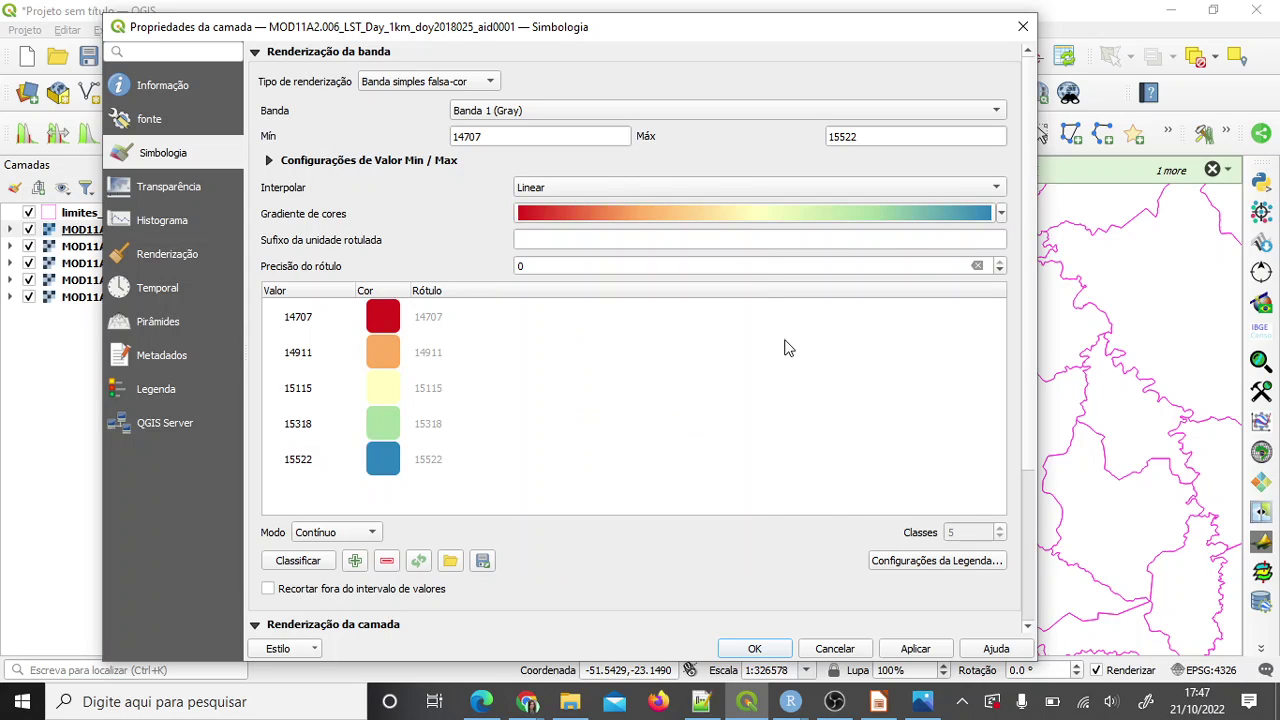
{"action": "left_click", "coordinate": [1004, 215]}
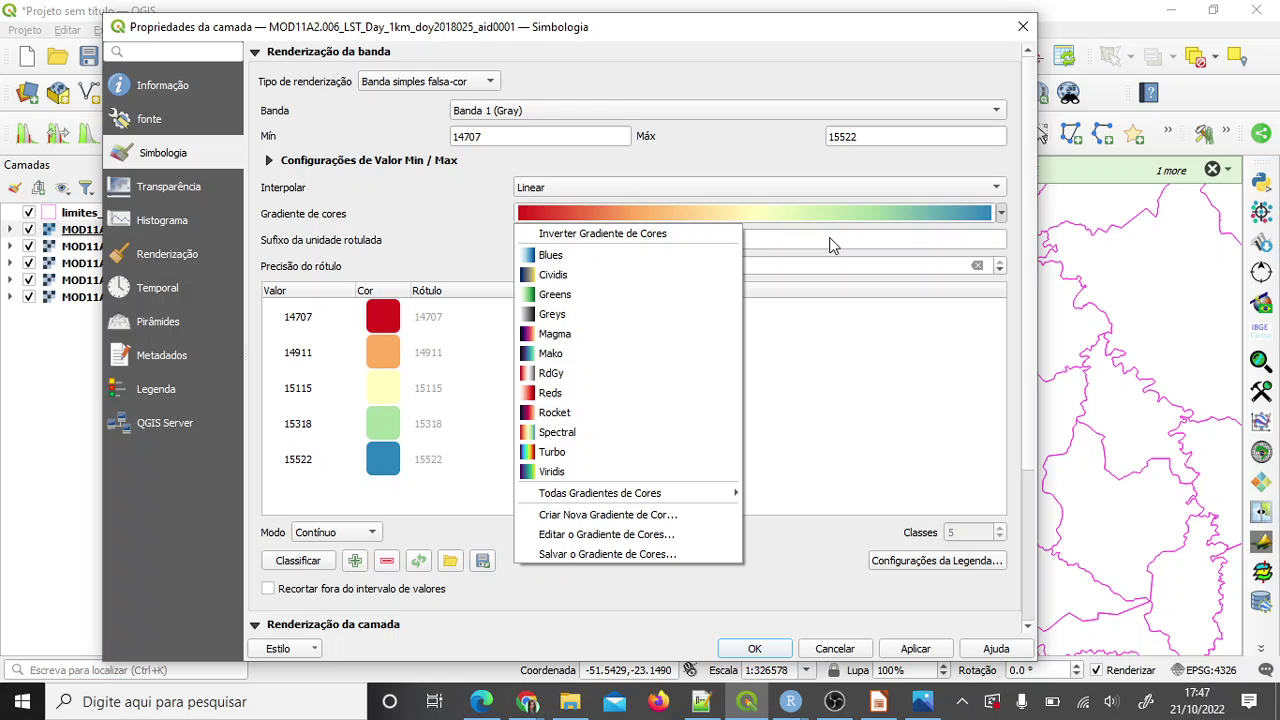
{"action": "left_click", "coordinate": [728, 236]}
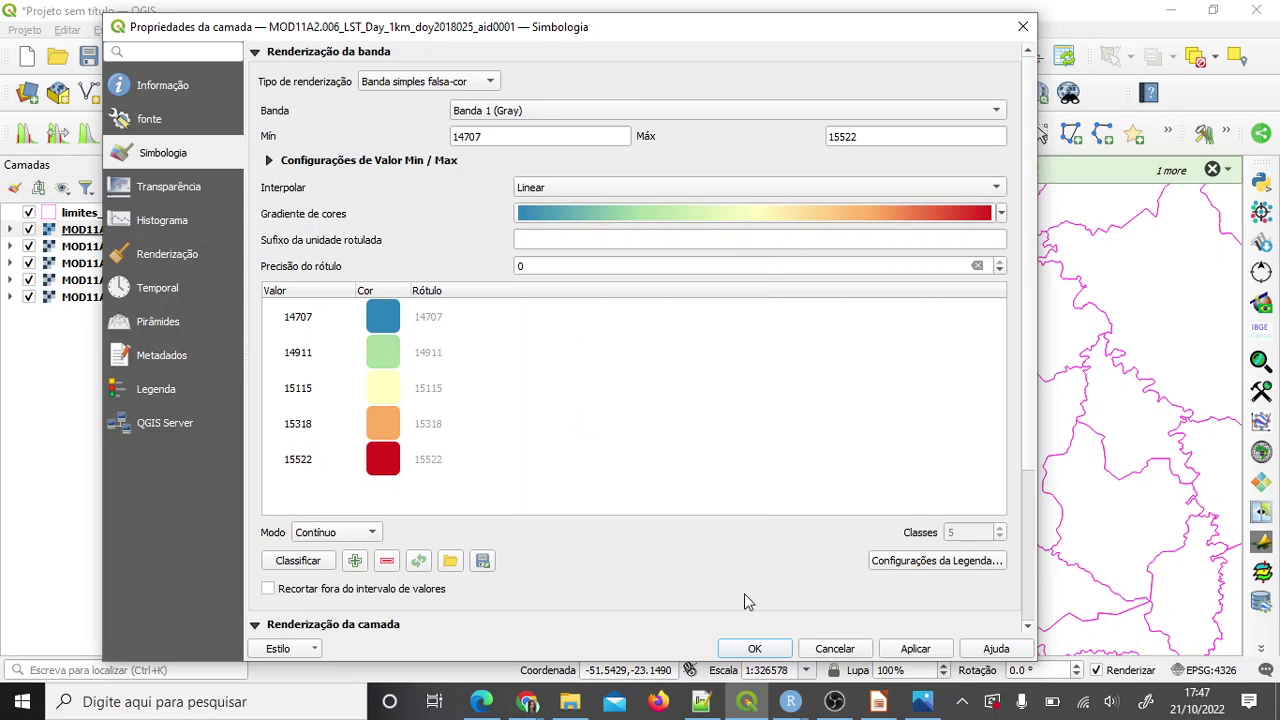
{"action": "left_click", "coordinate": [915, 649]}
{"action": "left_click", "coordinate": [756, 649]}
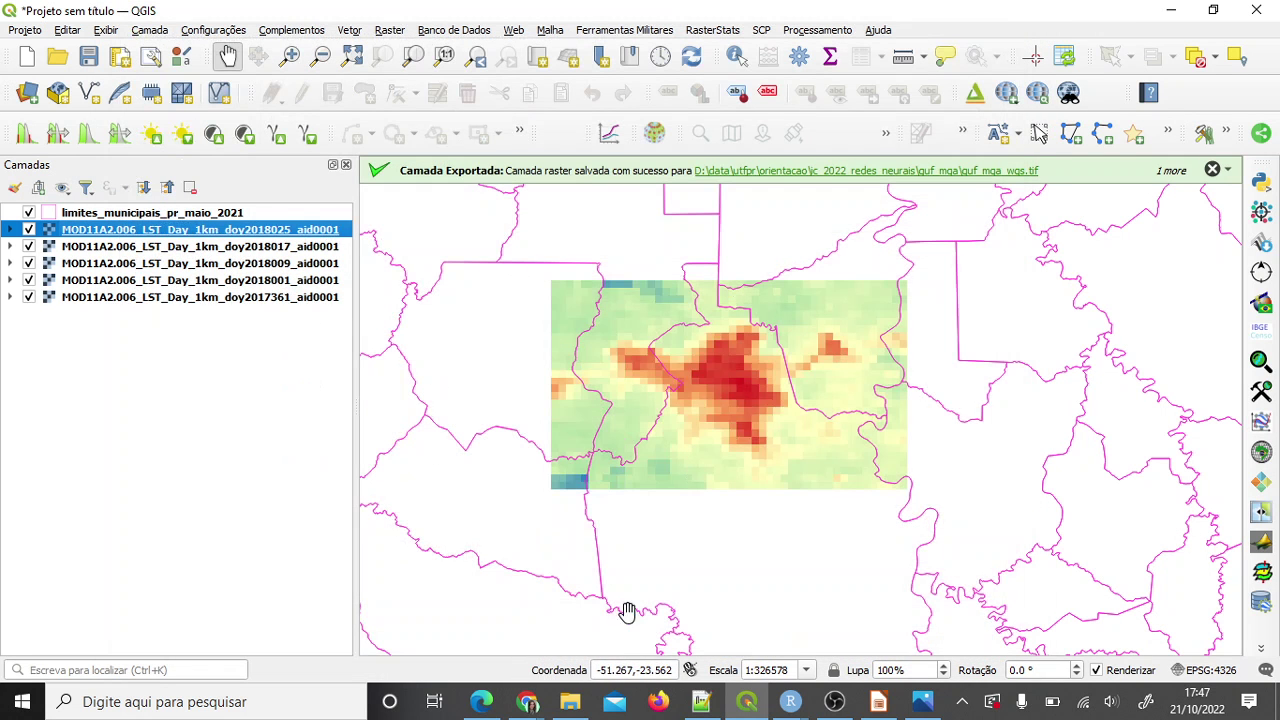
{"action": "left_click", "coordinate": [10, 230]}
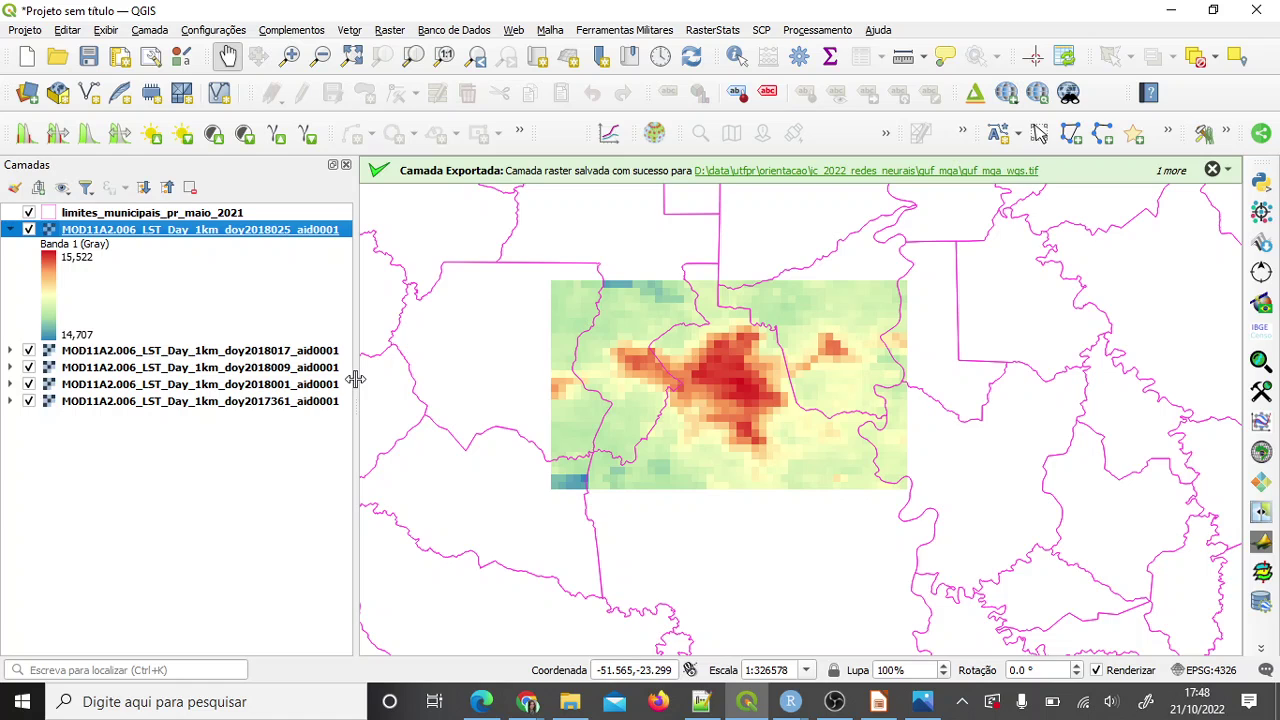
{"action": "left_click_drag", "start_coordinate": [355, 378], "coordinate": [351, 379]}
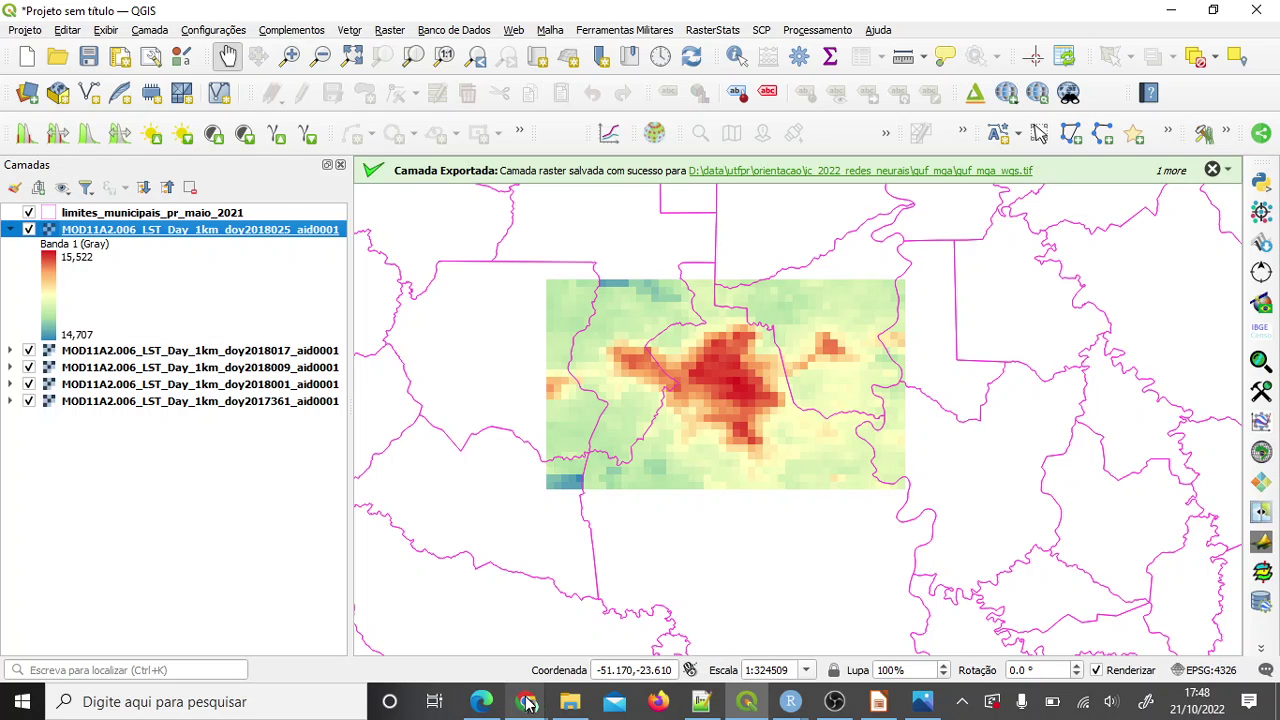
Switch to the AppEEARS page in Chrome and return to the beginning of the Download Area Sample page.
{"action": "mouse_move", "coordinate": [528, 704]}
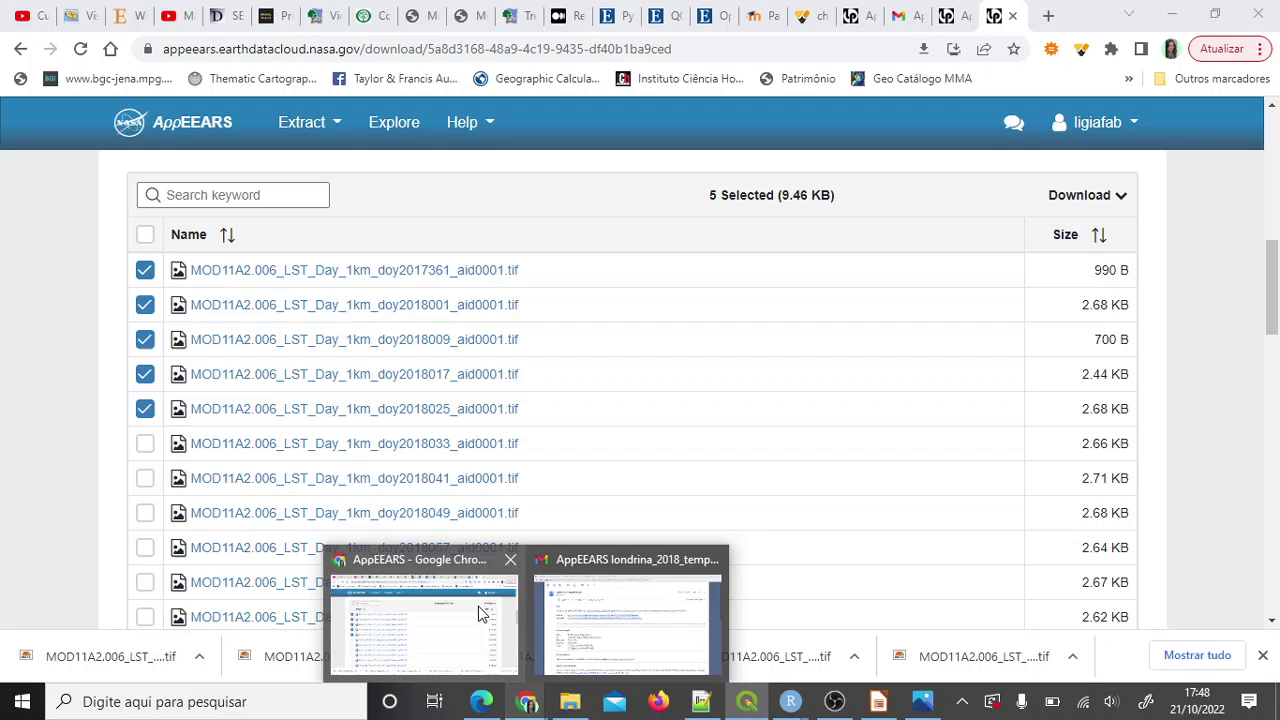
{"action": "left_click", "coordinate": [480, 611]}
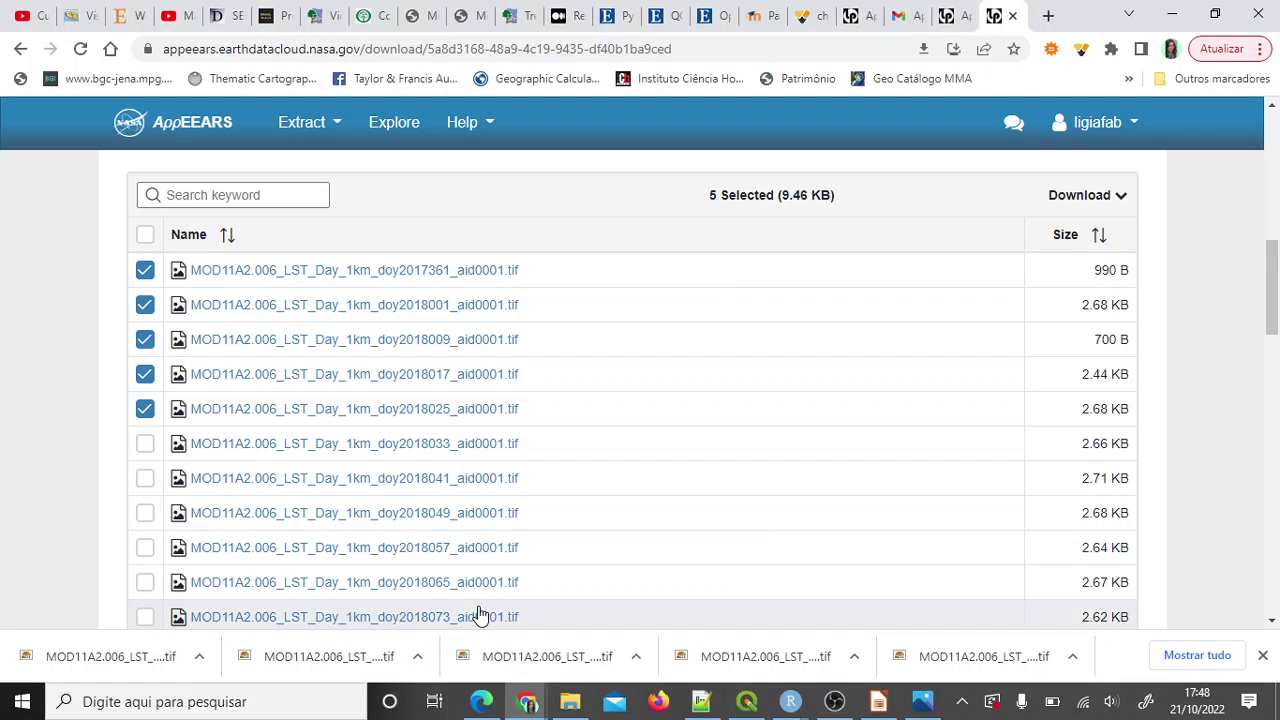
{"action": "left_click_drag", "start_coordinate": [1270, 283], "coordinate": [1267, 143]}
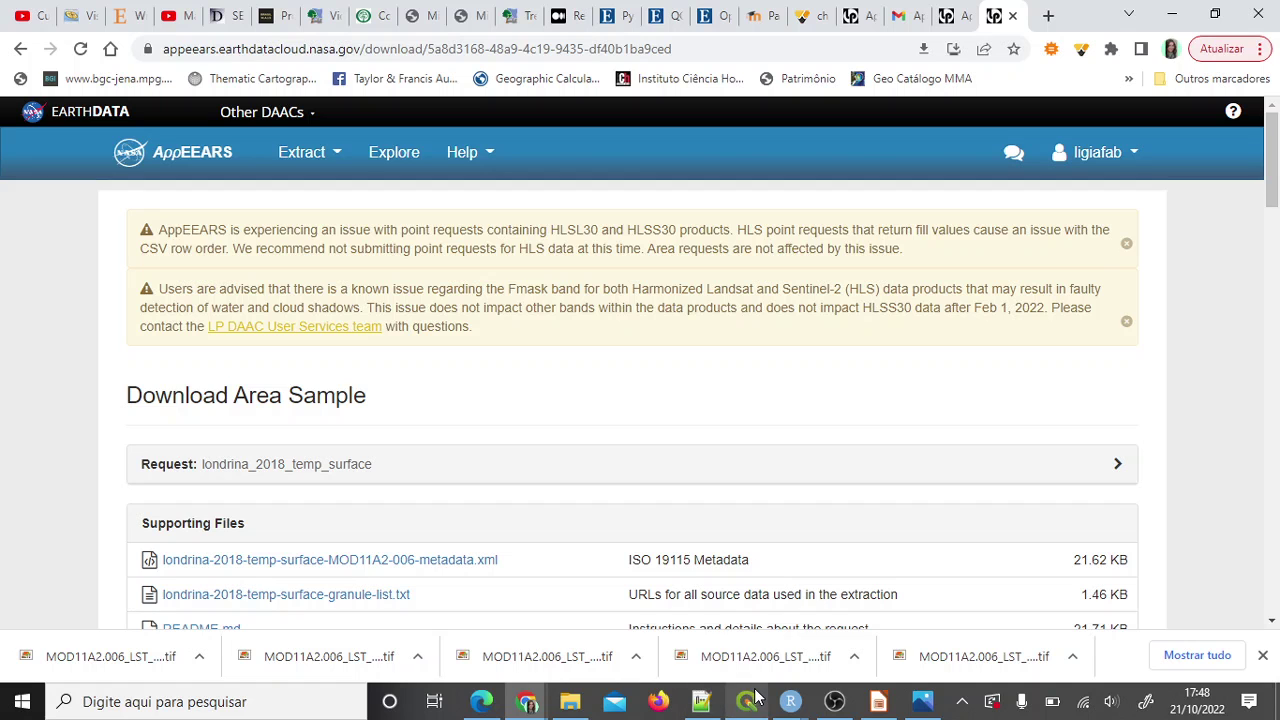
Switch to the Photos window and show the whole final_video_aula_geo_aplicada.jpg image at 100%.
{"action": "mouse_move", "coordinate": [571, 700]}
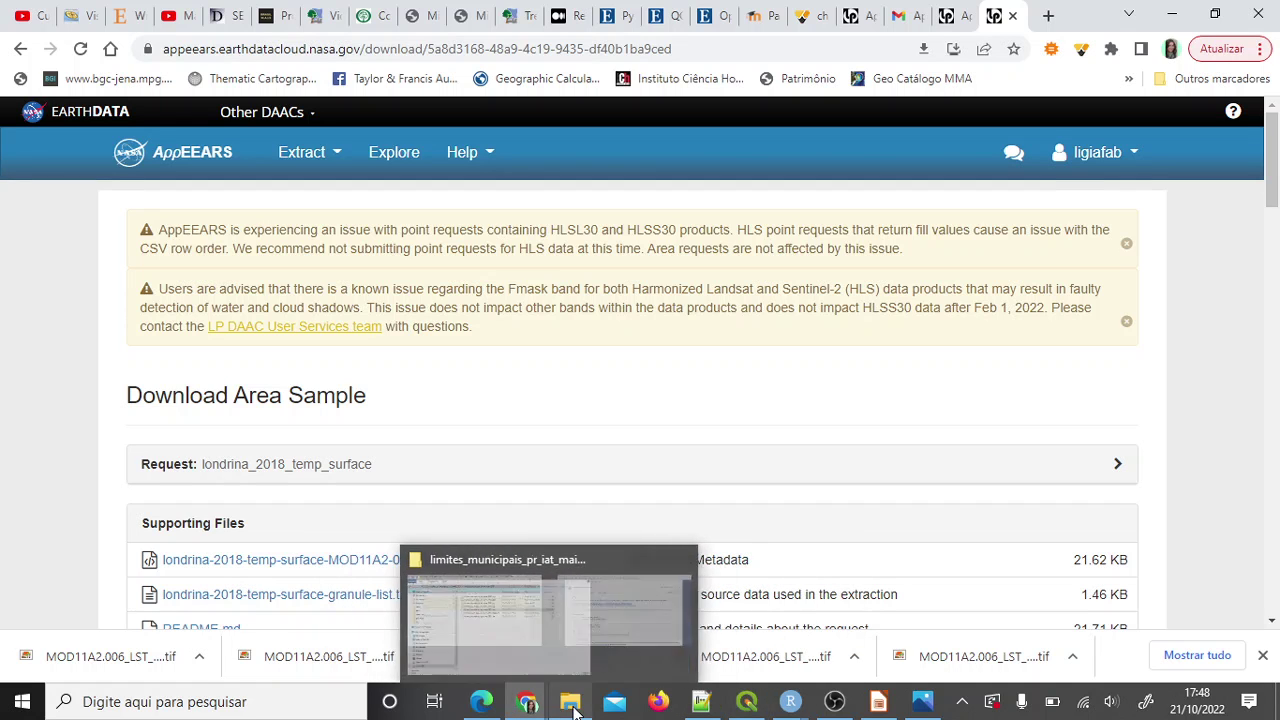
{"action": "left_click", "coordinate": [922, 704]}
{"action": "scroll", "coordinate": [886, 549], "scroll_direction": "up", "scroll_amount": 3}
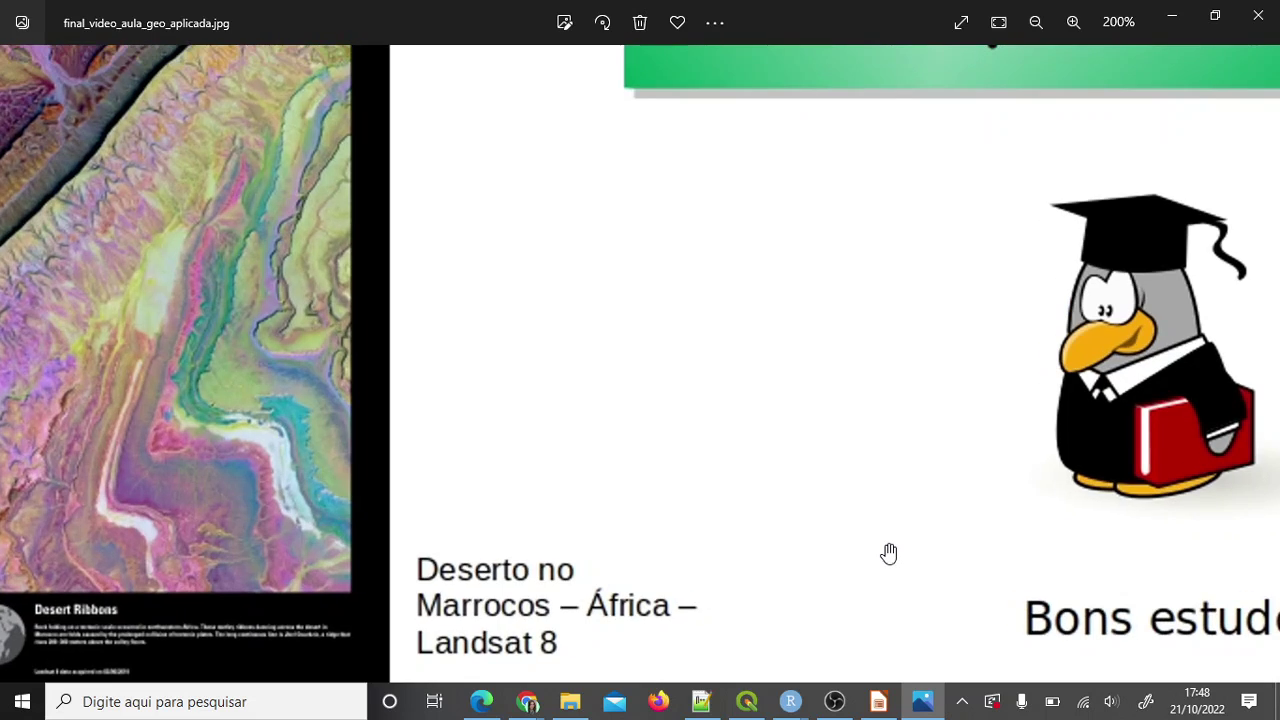
{"action": "scroll", "coordinate": [889, 551], "scroll_direction": "down", "scroll_amount": 1}
{"action": "scroll", "coordinate": [889, 551], "scroll_direction": "down", "scroll_amount": 1}
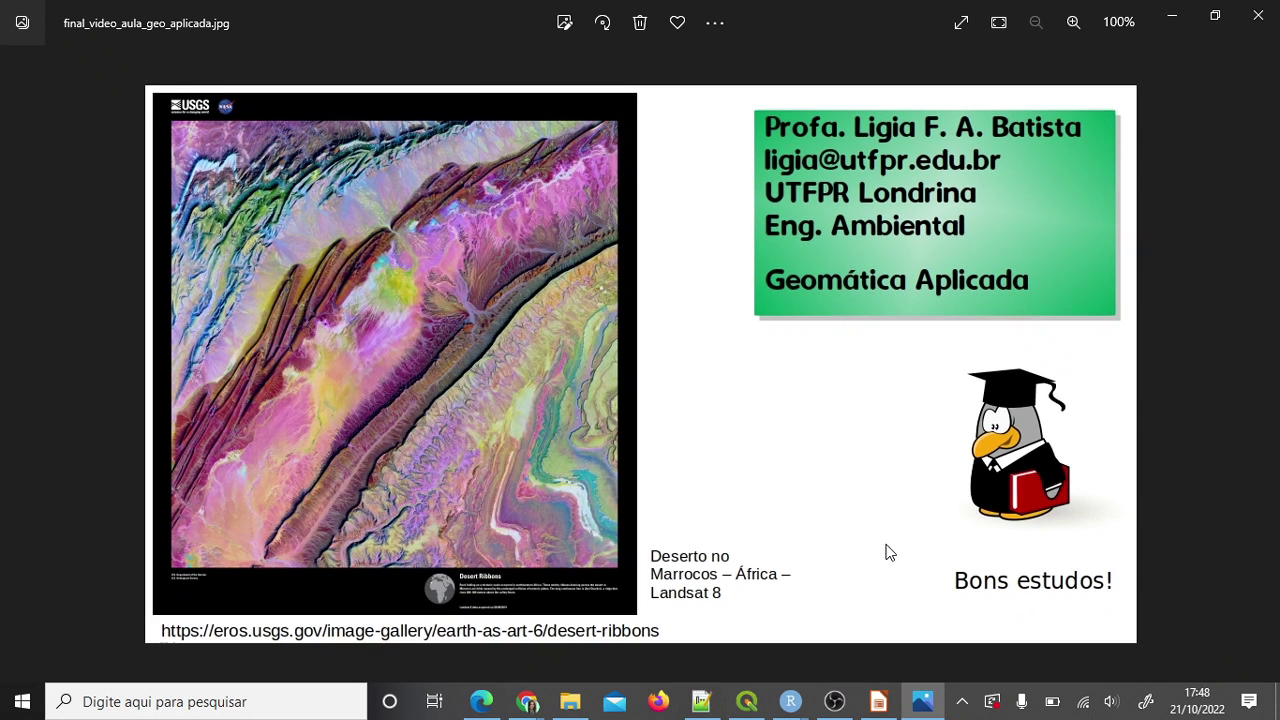